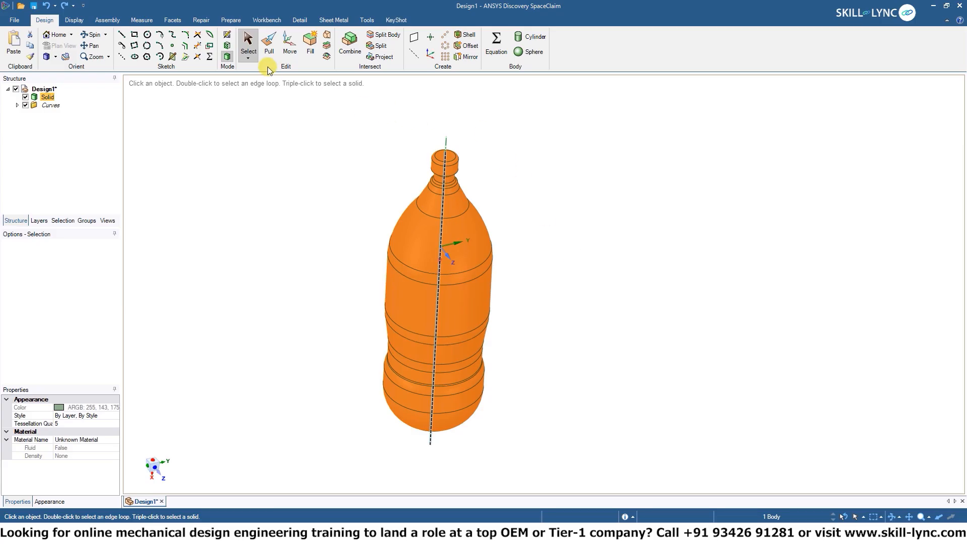
Step: Scale the bottle body down with the Pull tool's Scale Body option, using the origin as the anchor point
click(270, 48)
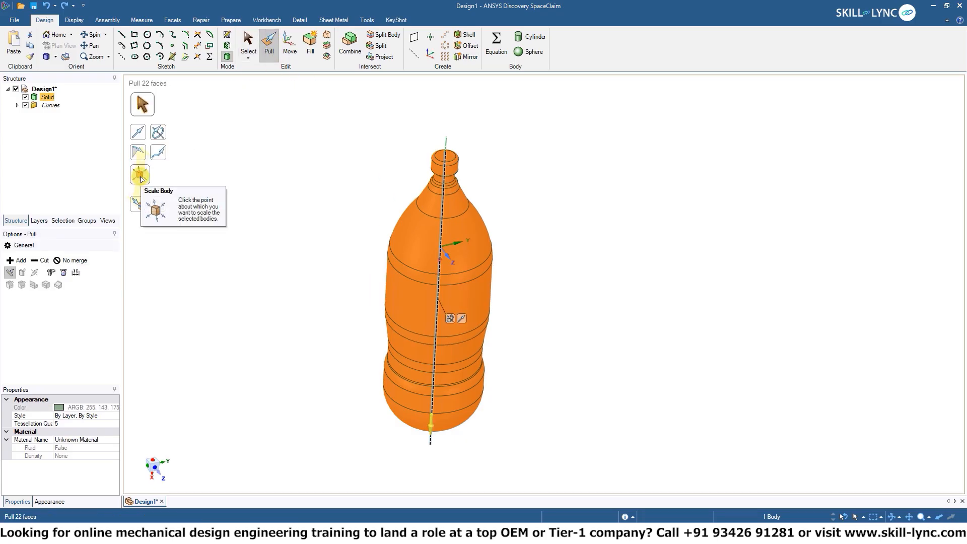
click(141, 177)
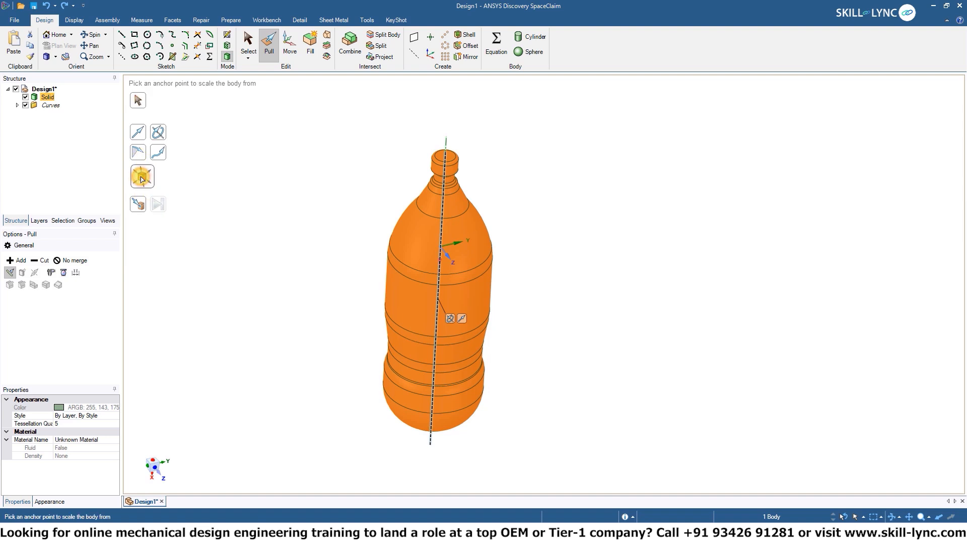
click(441, 248)
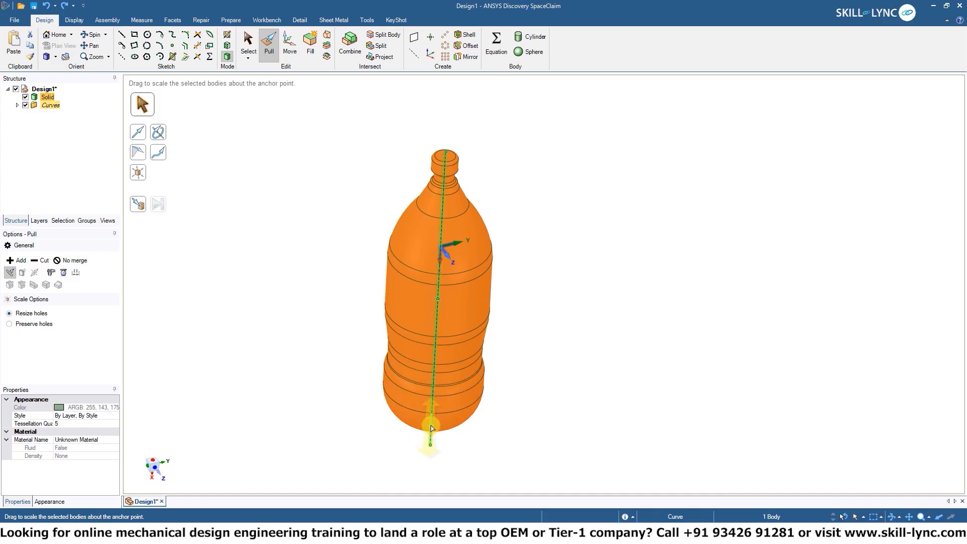
drag(418, 423, 457, 337)
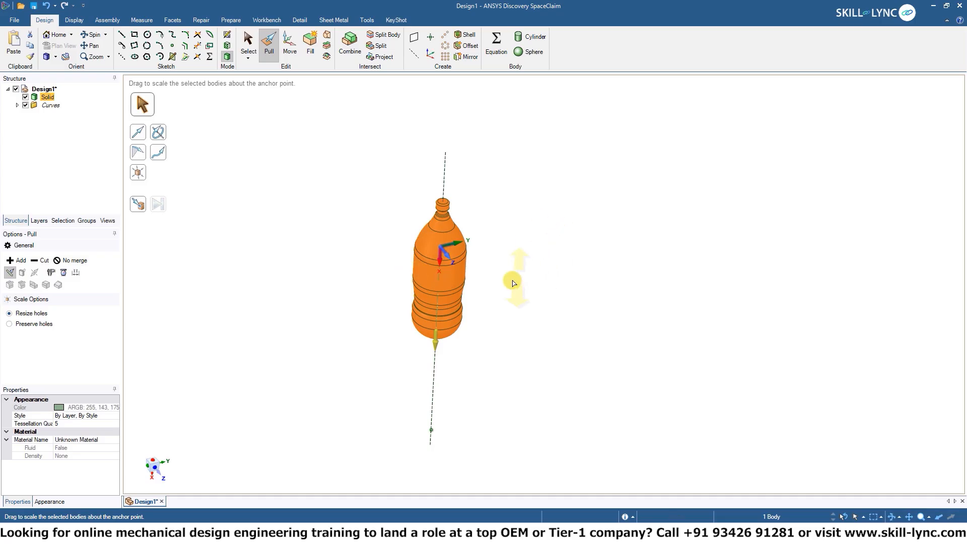
Step: Enlarge the scaled-down bottle body about the same anchor point at the origin
scroll(506, 302, up, 5)
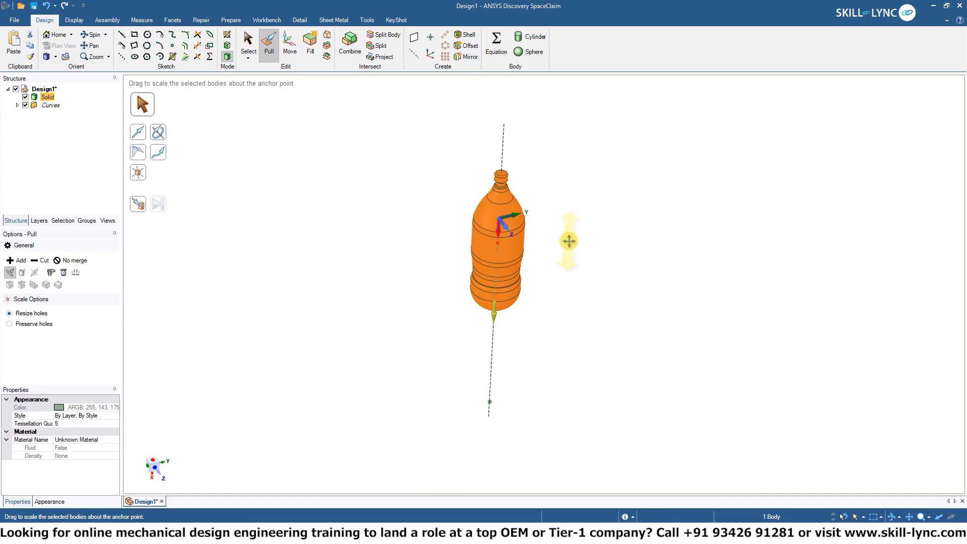
scroll(557, 304, down, 2)
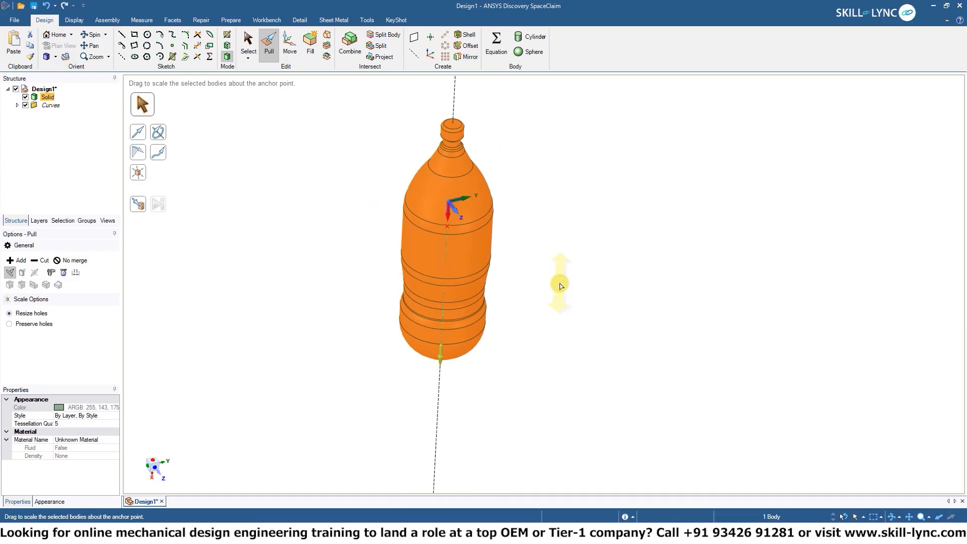
mouse_move(562, 283)
middle_down()
mouse_move(538, 232)
mouse_move(546, 277)
middle_up()
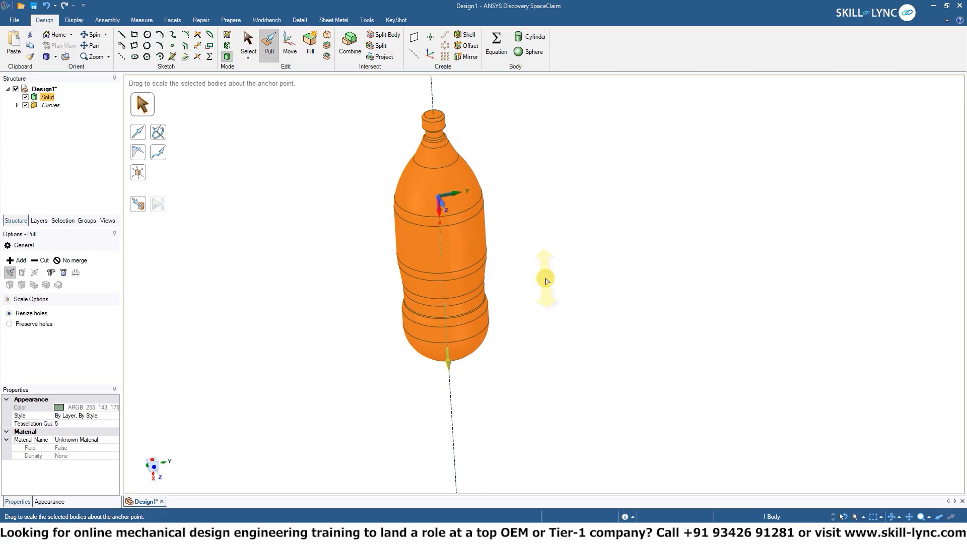
scroll(557, 250, up, 3)
scroll(564, 370, down, 4)
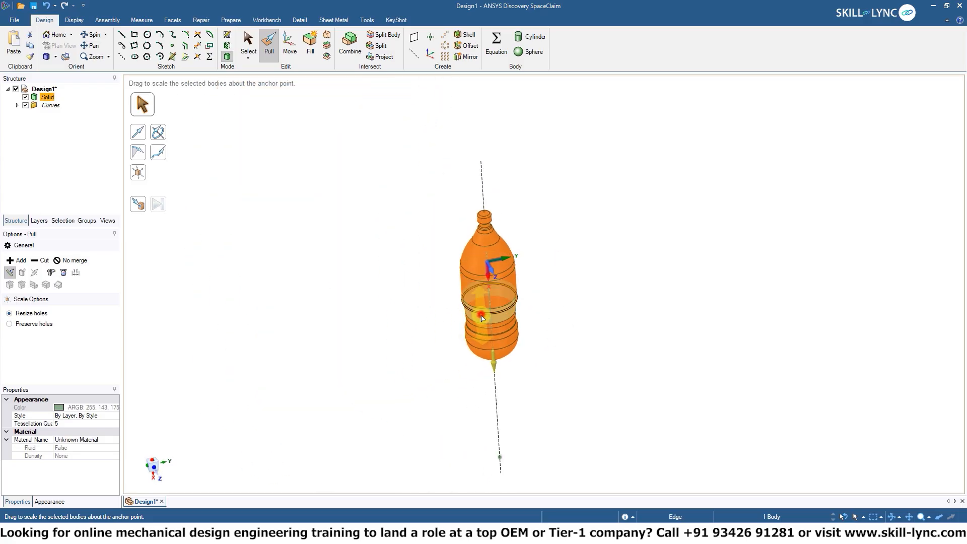
drag(479, 315, 479, 362)
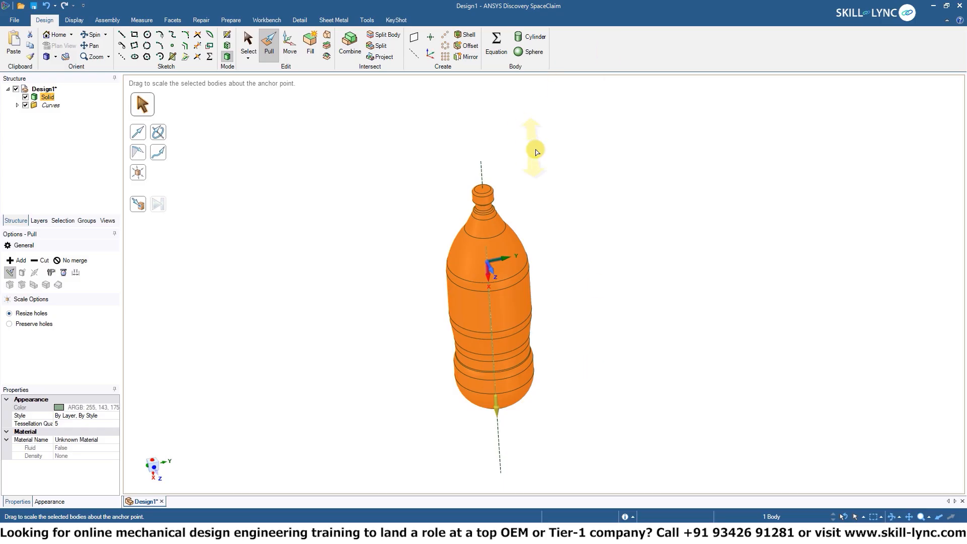
mouse_move(573, 255)
middle_down()
mouse_move(651, 265)
mouse_move(628, 261)
mouse_move(591, 231)
mouse_move(615, 281)
mouse_move(604, 248)
mouse_move(579, 232)
mouse_move(587, 242)
middle_up()
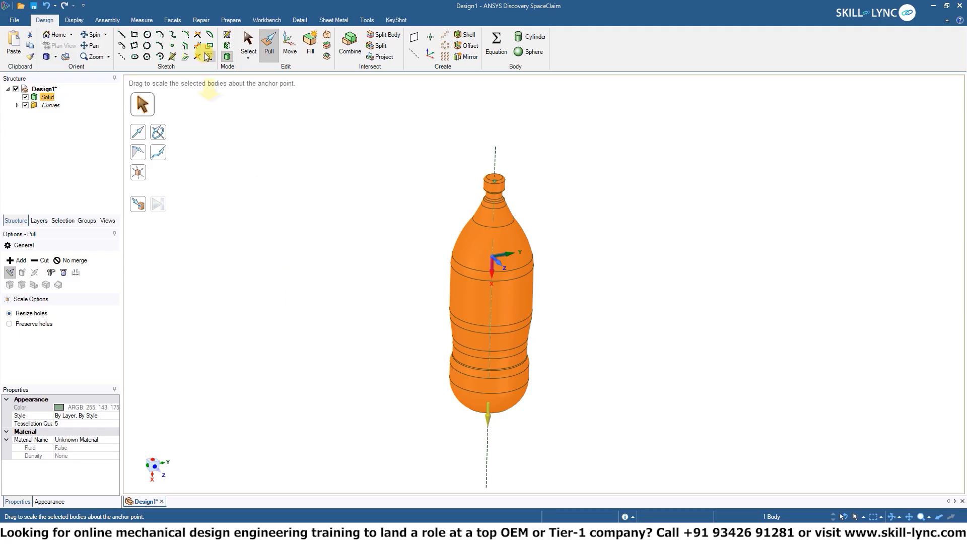
Step: Leave body scaling, clear the selection and select all objects in the design
click(248, 42)
click(347, 307)
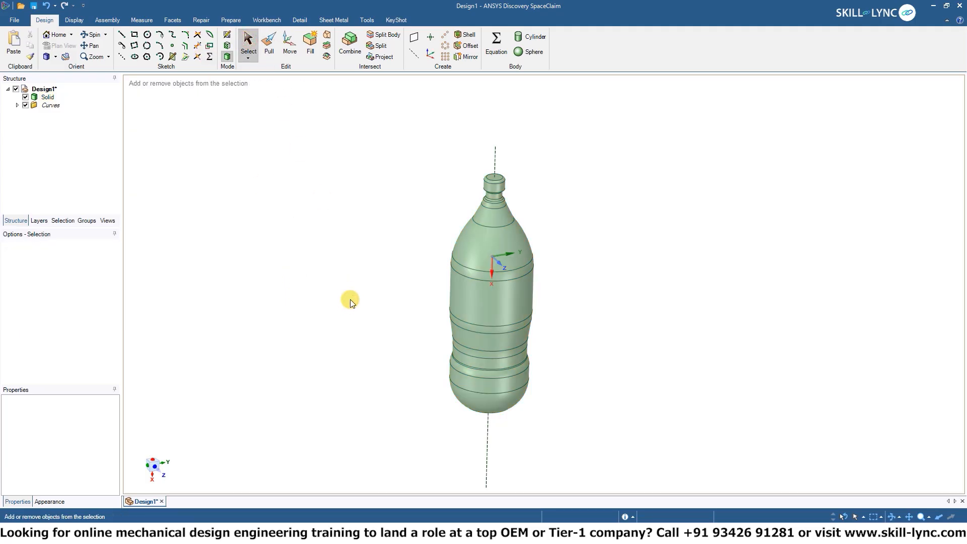
key(ctrl+a)
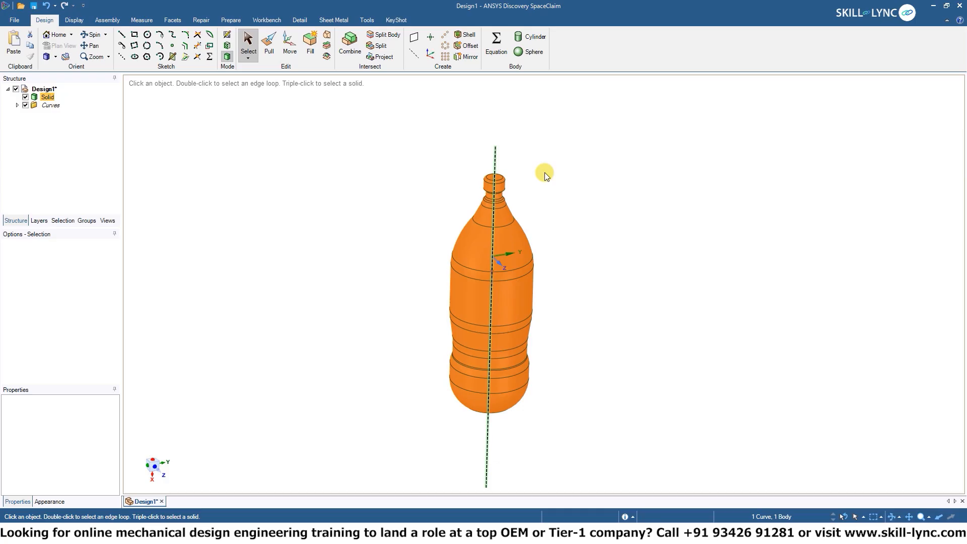
click(227, 34)
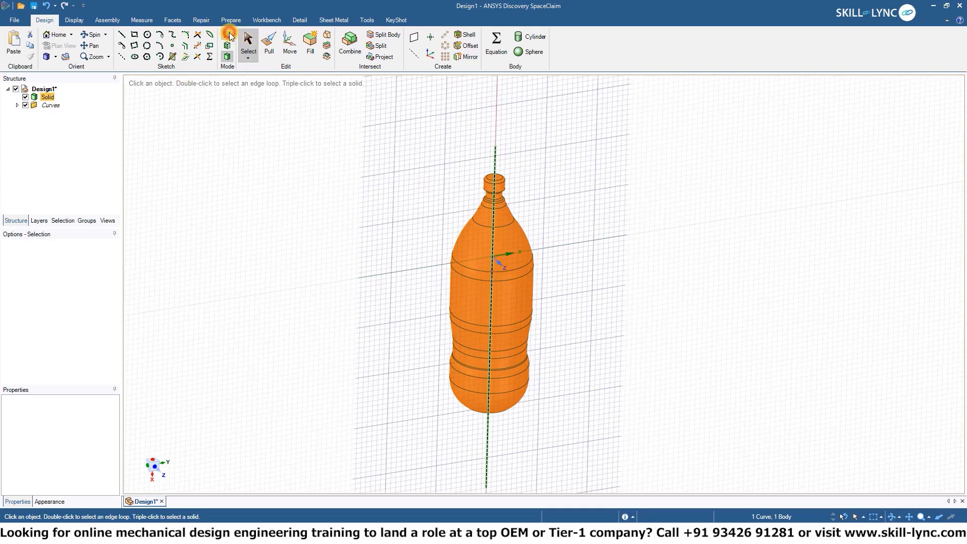
click(636, 246)
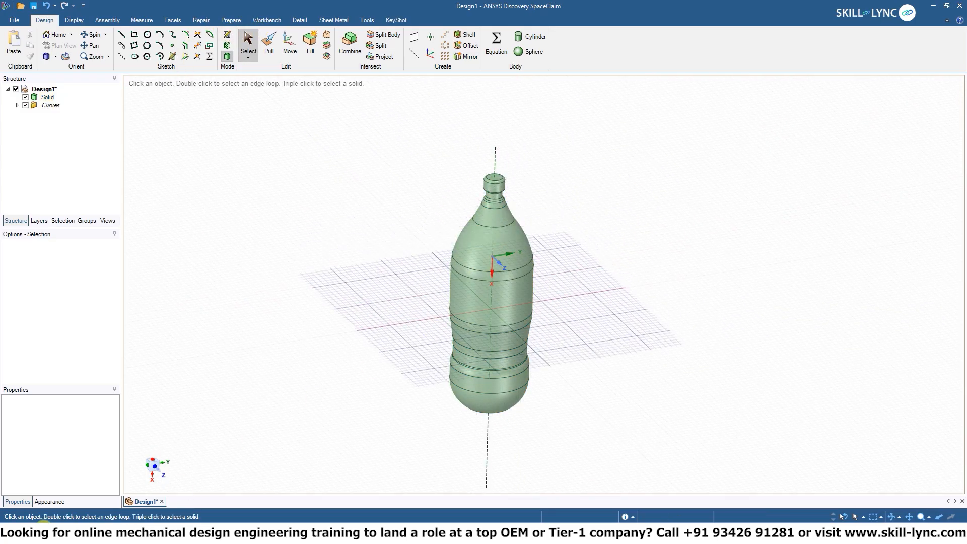
click(152, 465)
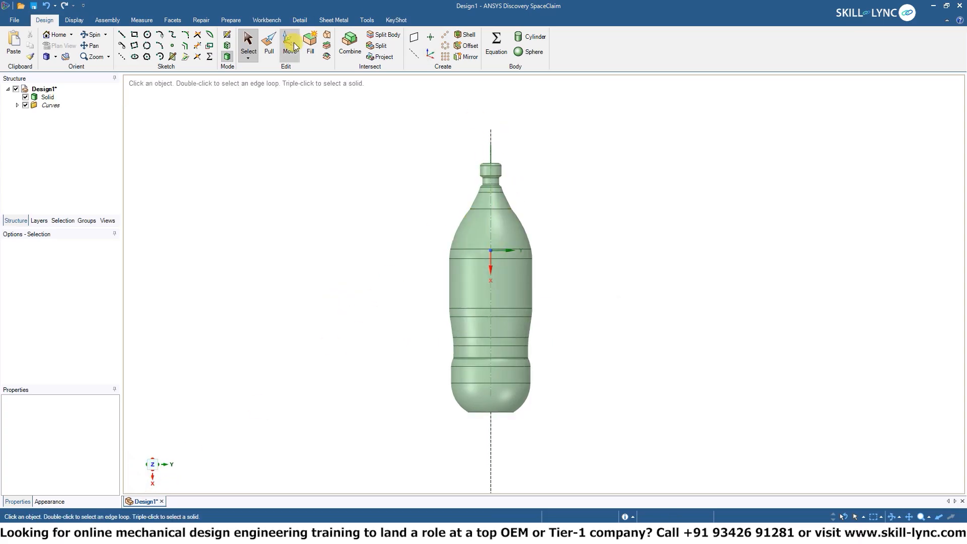
click(228, 40)
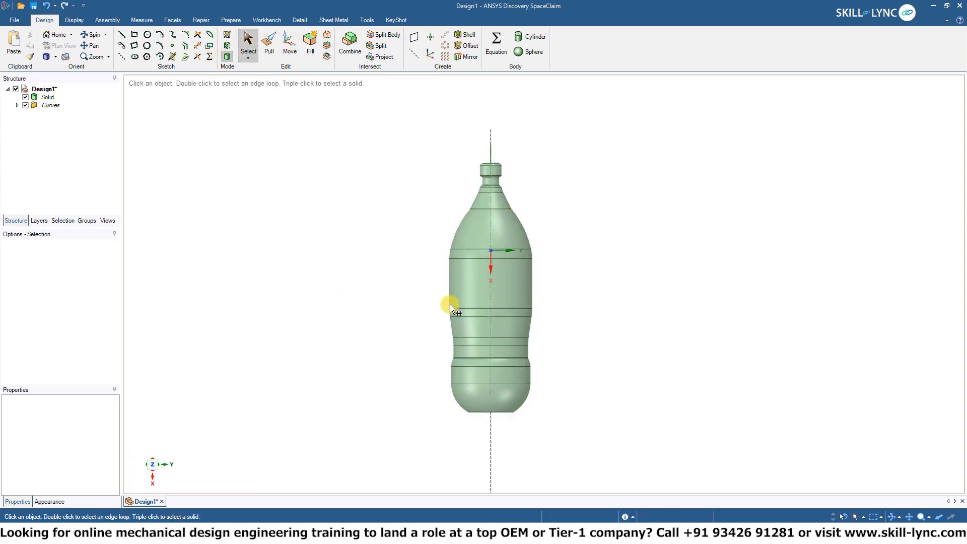
drag(151, 463, 167, 442)
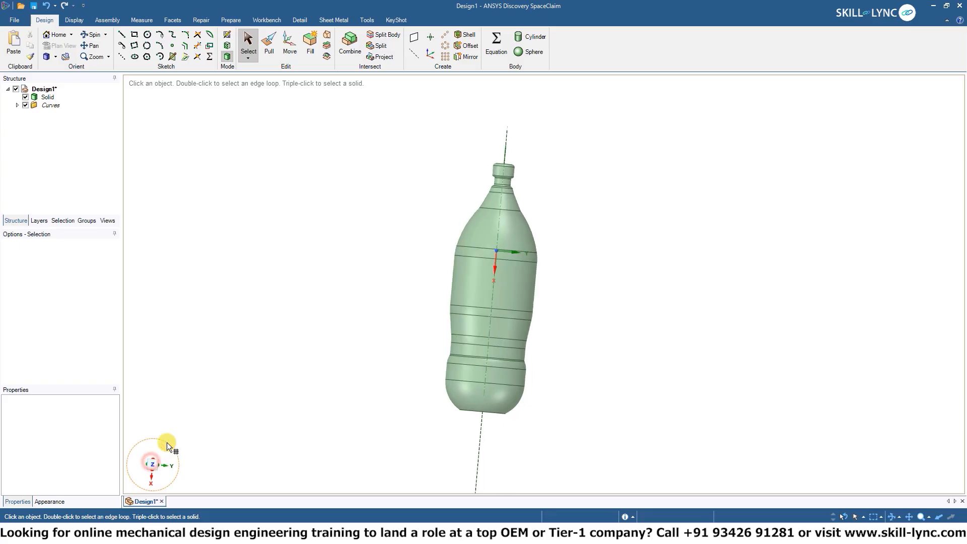
click(225, 34)
middle_drag(348, 183, 335, 272)
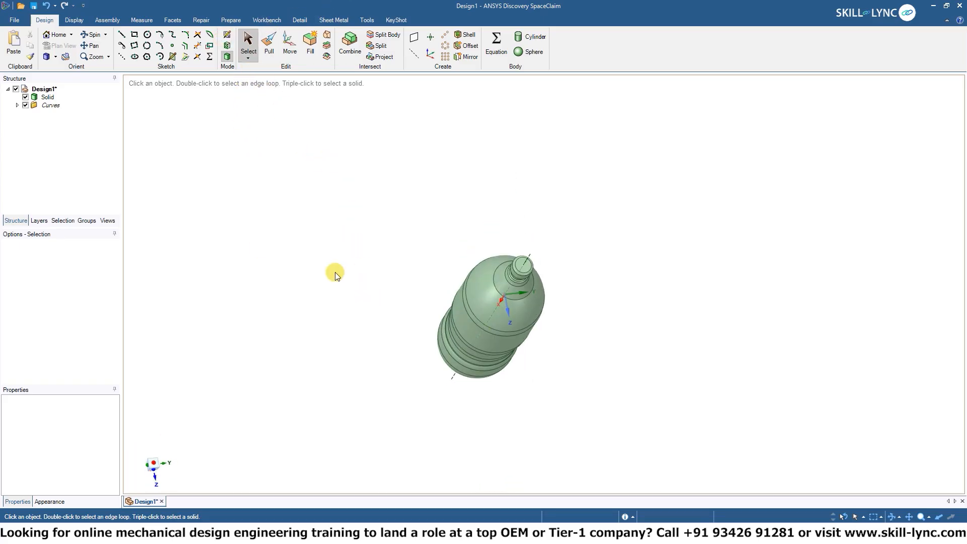
Step: View the bottle's cross-section in sketch mode on the plane through its long axis, and return to 3D mode
click(229, 35)
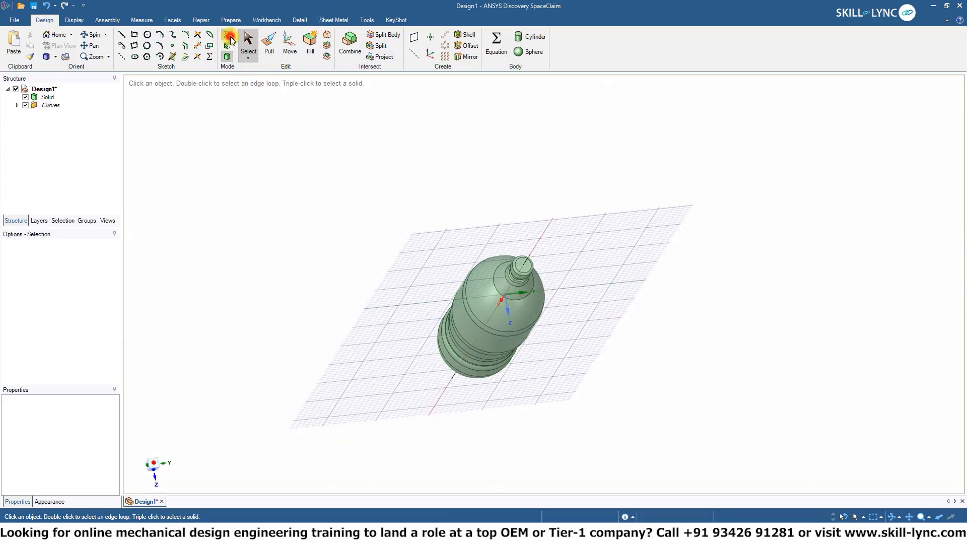
click(392, 290)
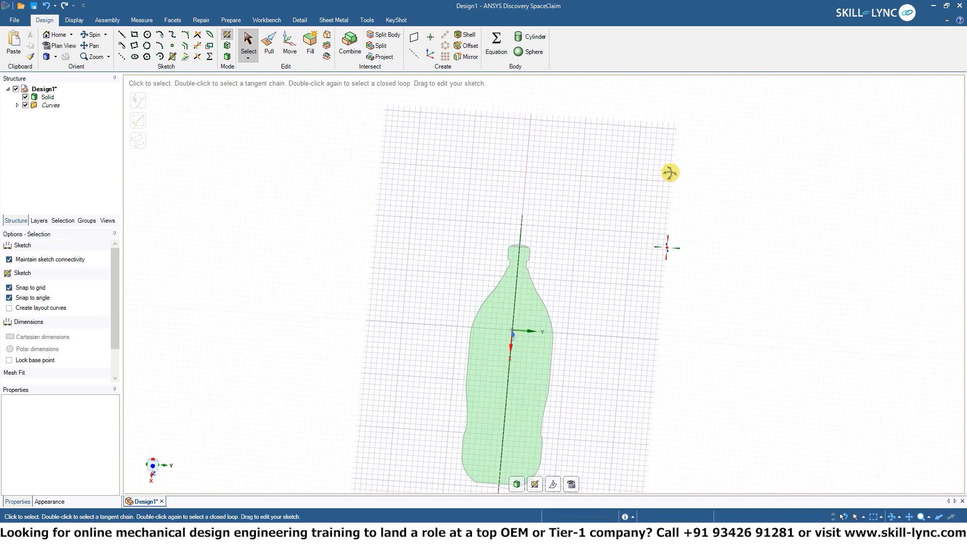
ctrl+middle_drag(565, 277, 550, 186)
mouse_move(559, 300)
middle_down()
mouse_move(530, 244)
mouse_move(484, 266)
mouse_move(518, 249)
middle_up()
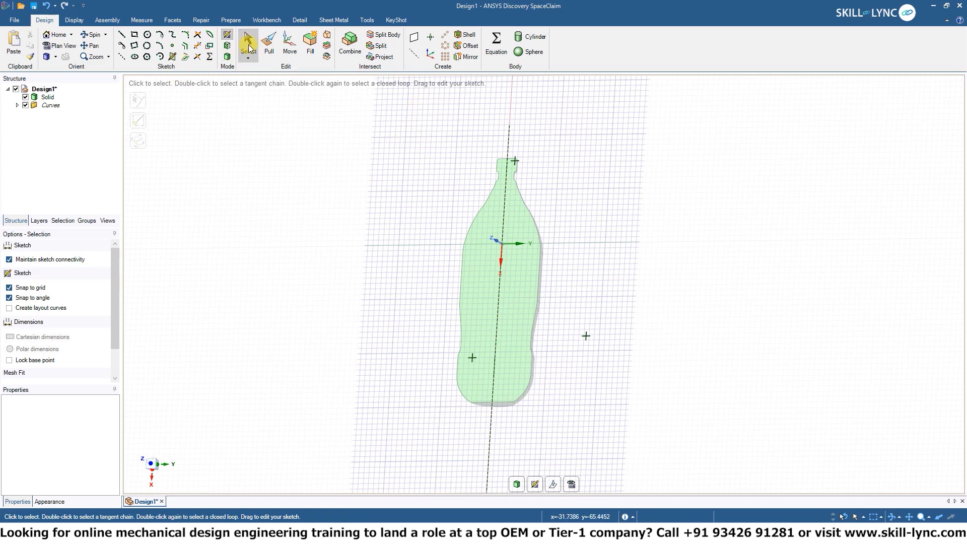
click(263, 38)
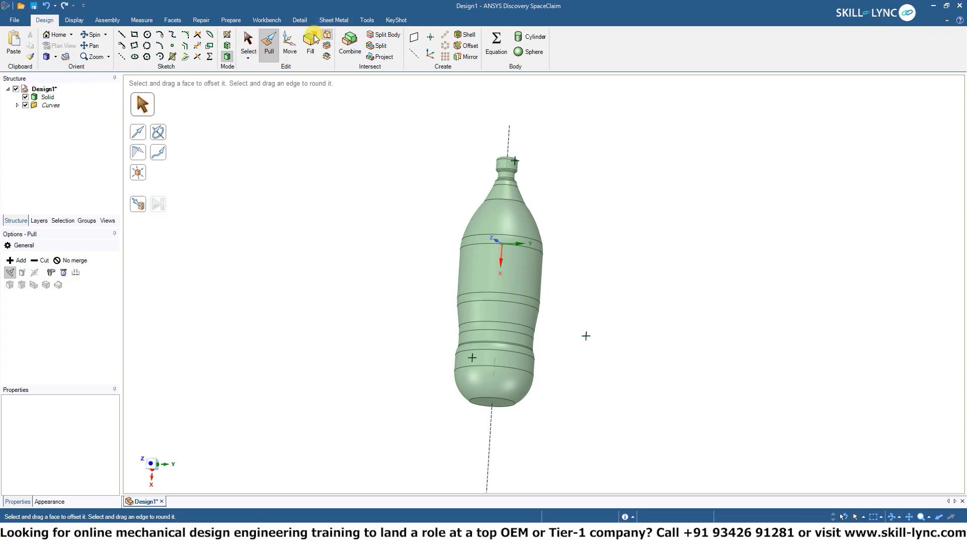
key(Escape)
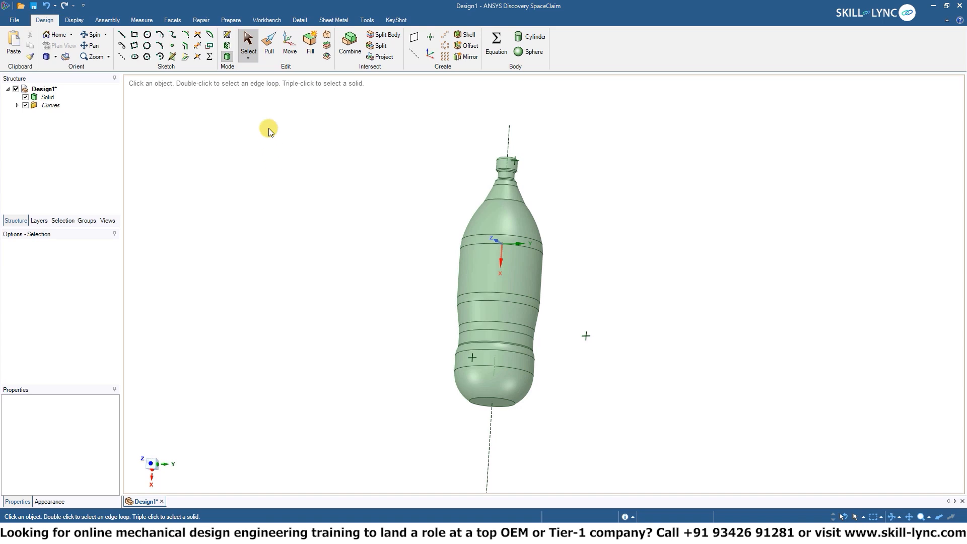
Step: Measure the outer cylindrical face of the bottle's cap
click(139, 20)
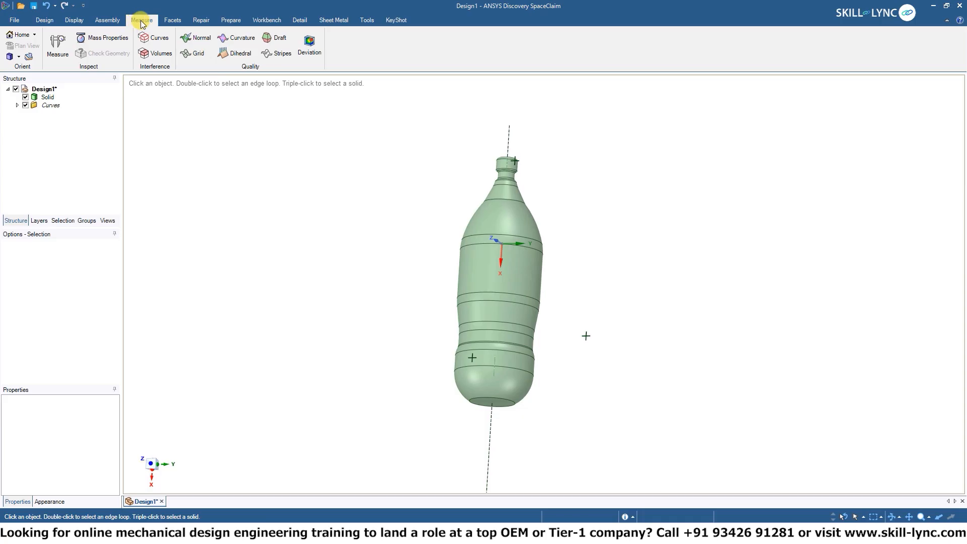
click(57, 45)
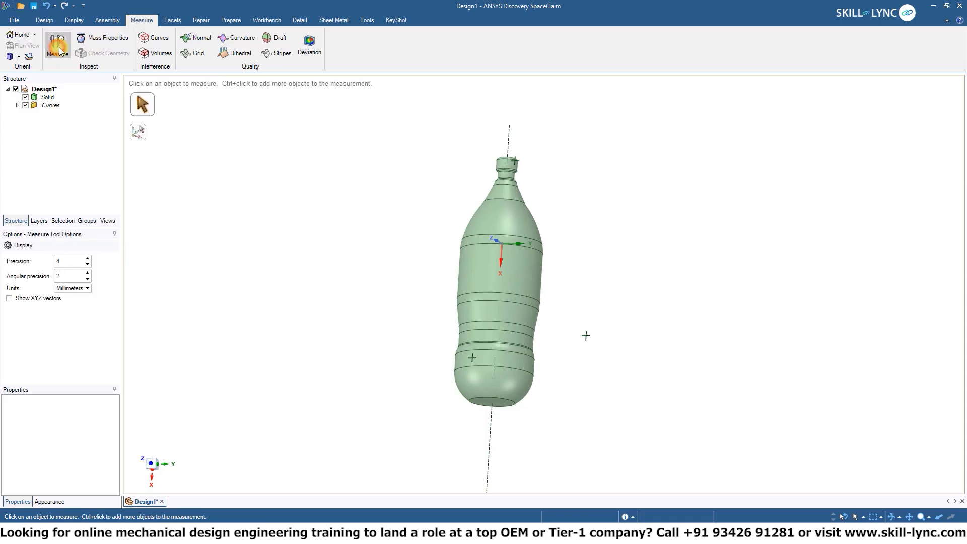
middle_drag(371, 128, 352, 237)
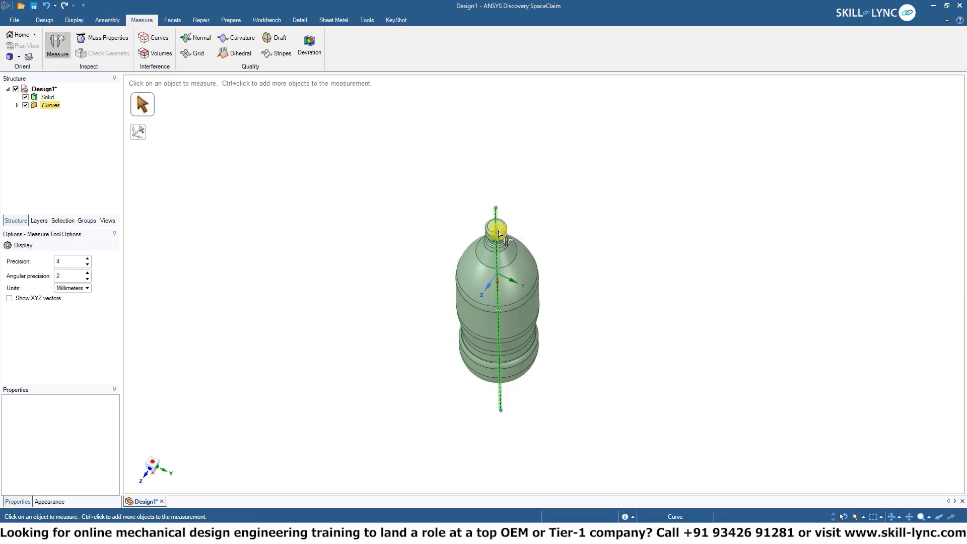
middle_drag(604, 209, 599, 302)
ctrl+middle_drag(422, 228, 526, 220)
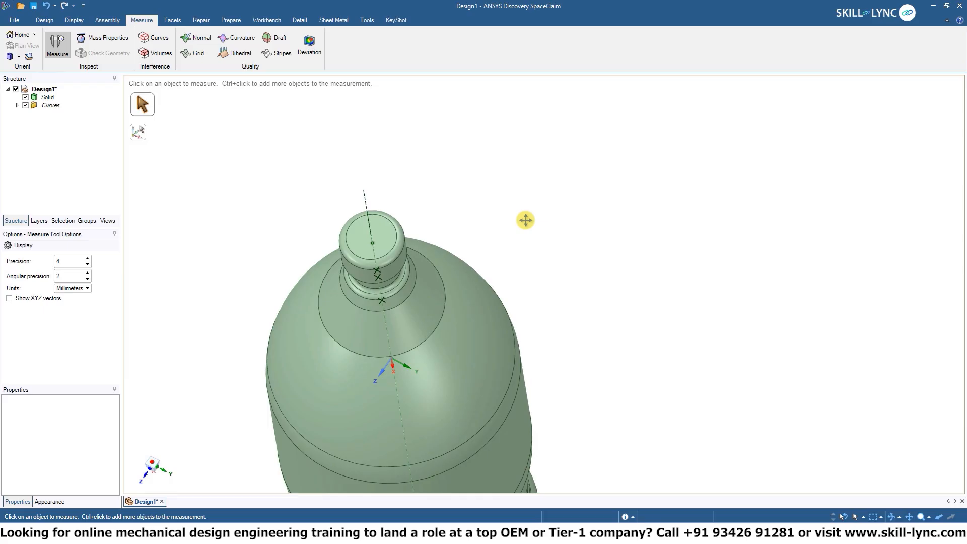
click(396, 266)
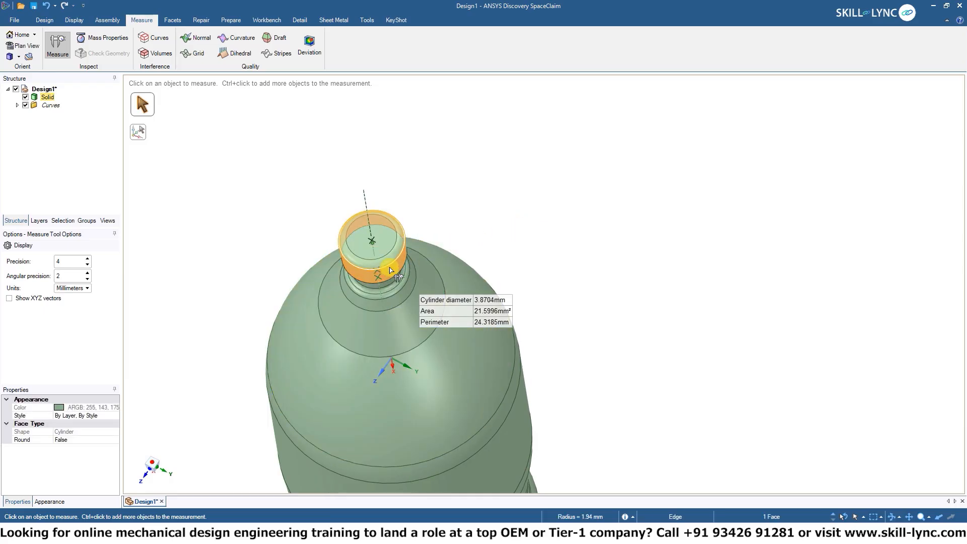
middle_drag(468, 235, 503, 229)
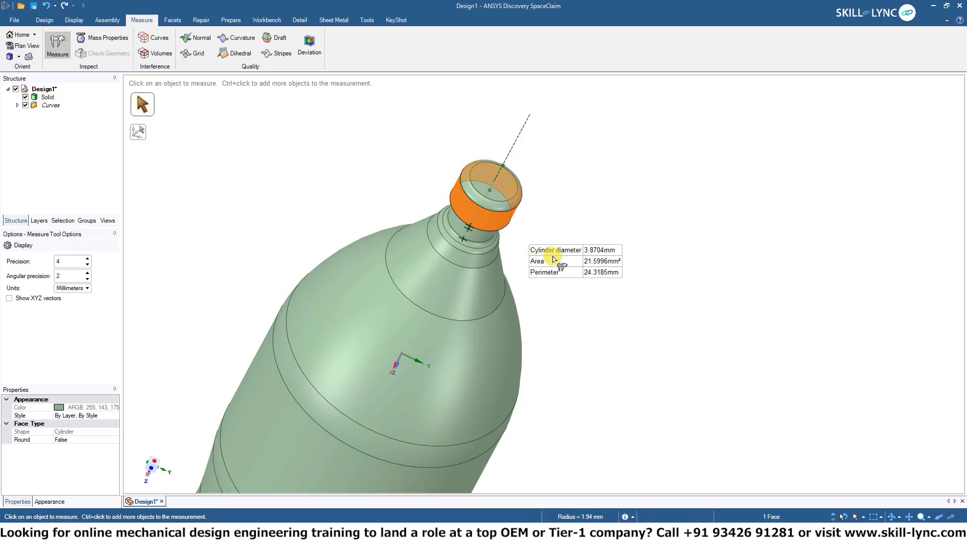
mouse_move(598, 252)
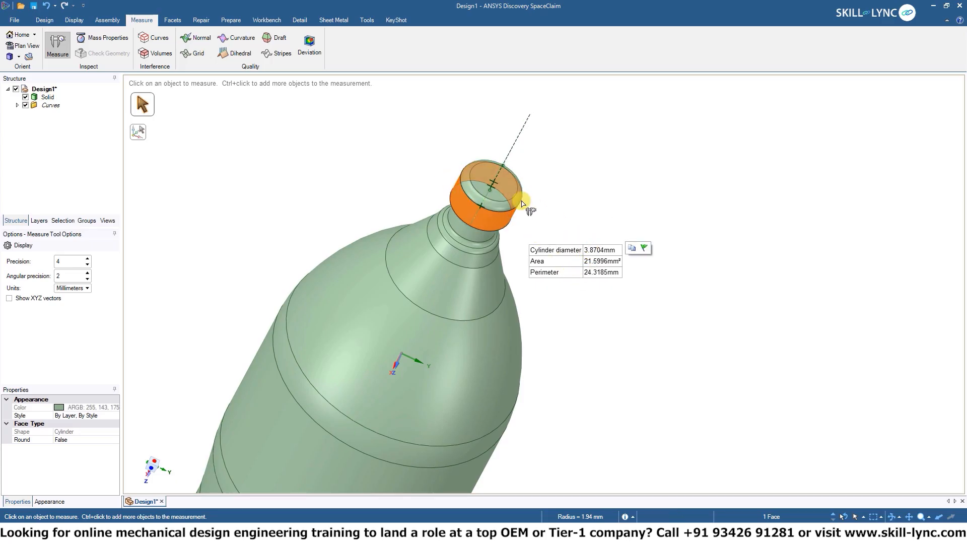
Step: Add the cap's flat top face and the bottle's flat base face to the measurement
middle_drag(568, 218, 509, 248)
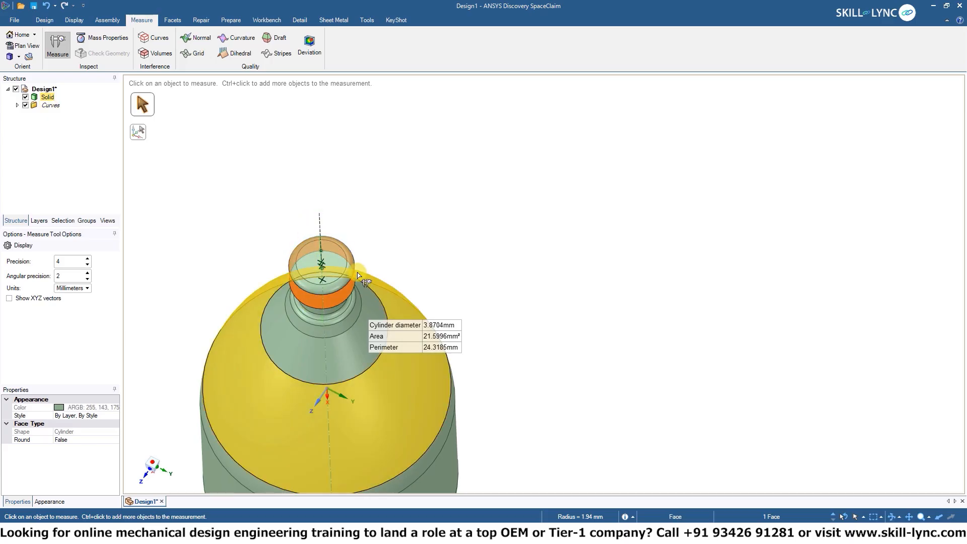
middle_drag(460, 280, 460, 175)
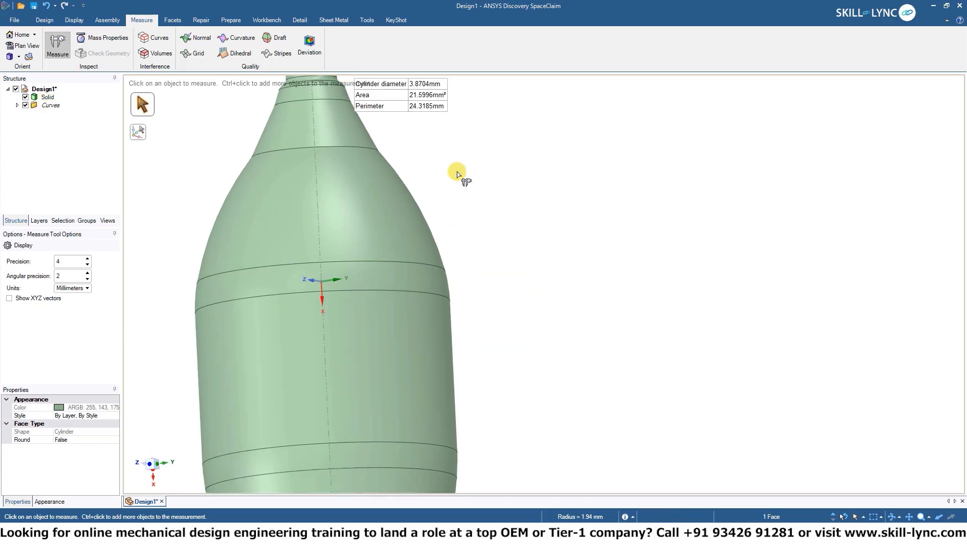
middle_drag(463, 325, 496, 312)
shift+middle_drag(469, 263, 485, 300)
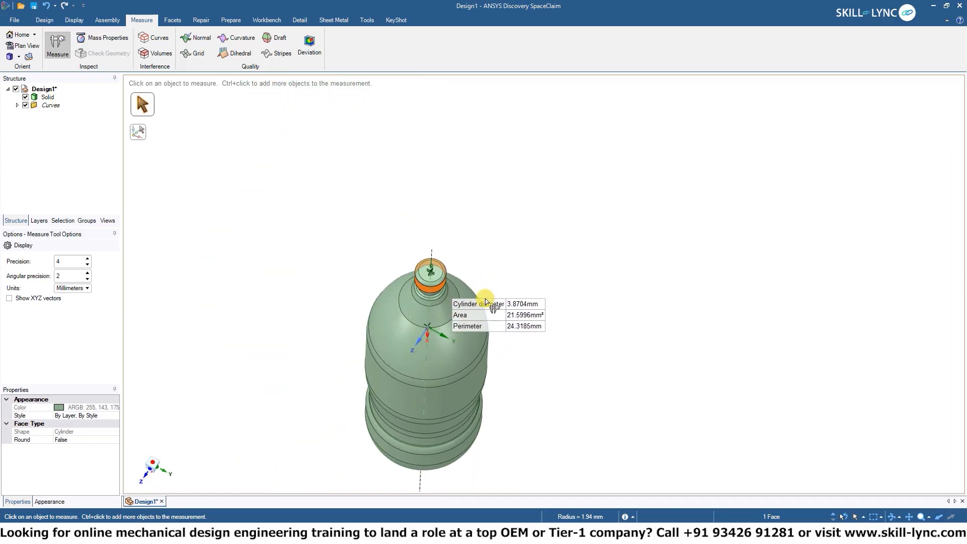
ctrl+click(430, 279)
ctrl+middle_drag(488, 397, 437, 398)
ctrl+click(430, 392)
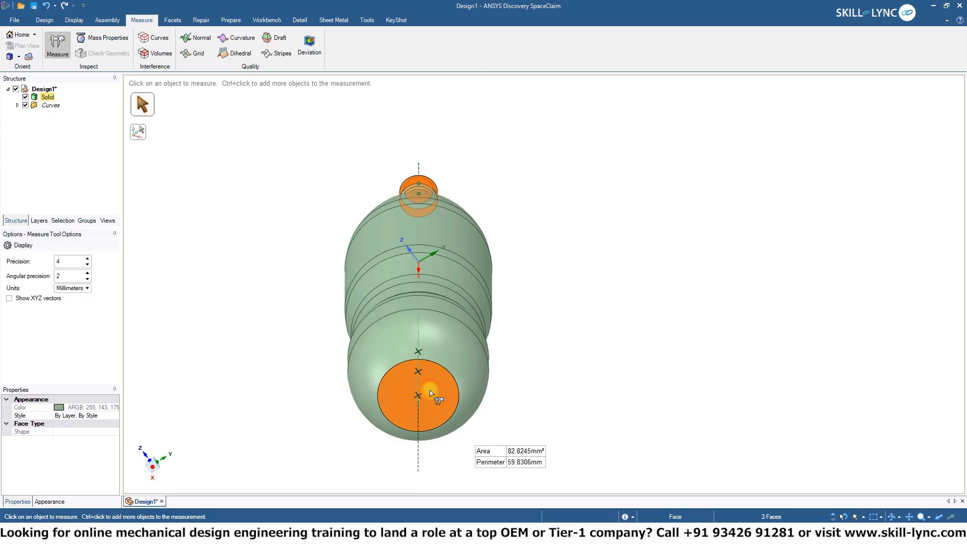
middle_drag(525, 372, 356, 396)
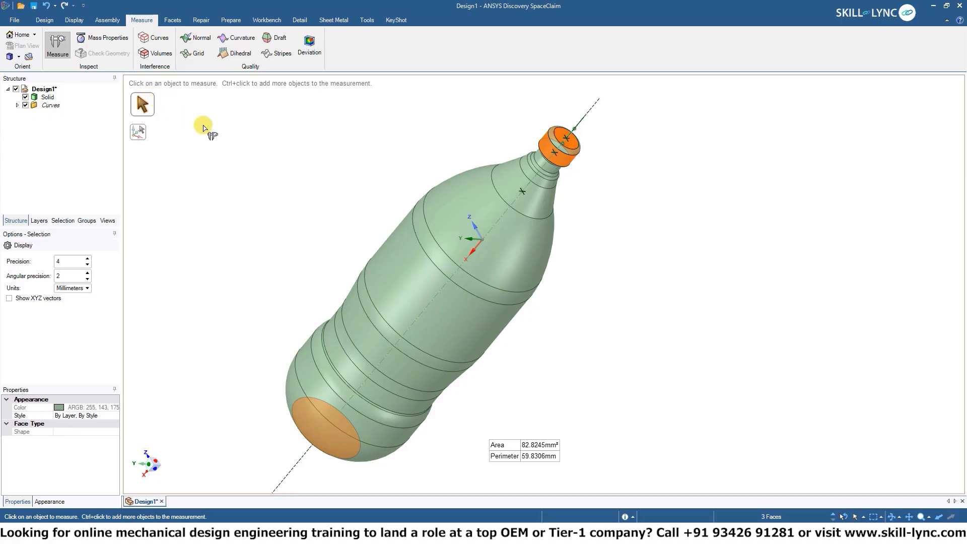
Step: Leave the measurement and examine the bottle's outer shape from its cap to its base
key(Escape)
middle_drag(647, 248, 518, 168)
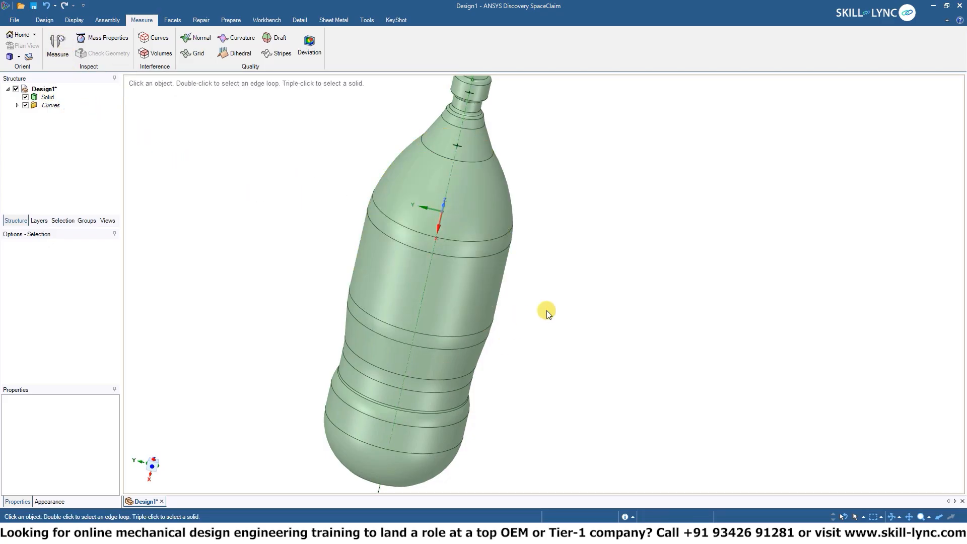
middle_drag(546, 310, 506, 287)
middle_drag(570, 189, 551, 237)
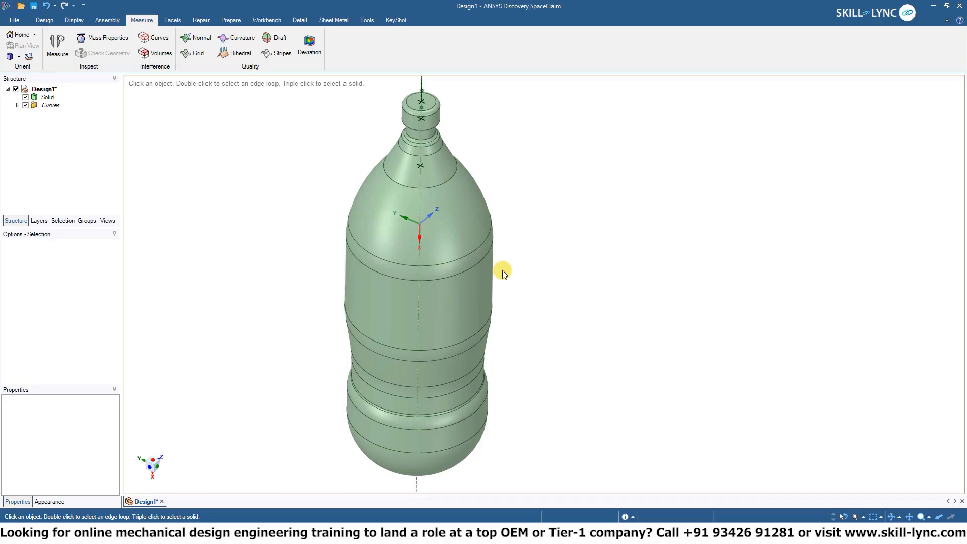
middle_drag(521, 259, 527, 236)
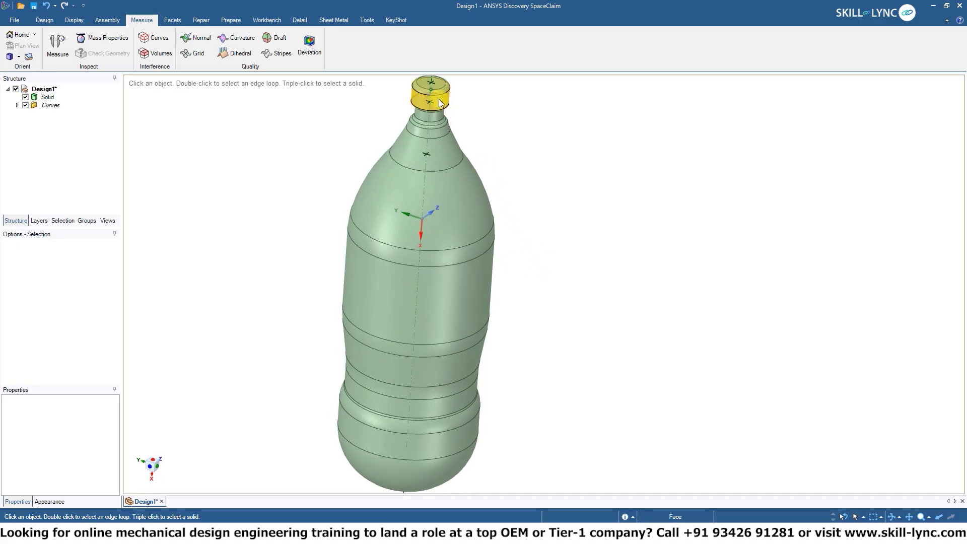
click(430, 85)
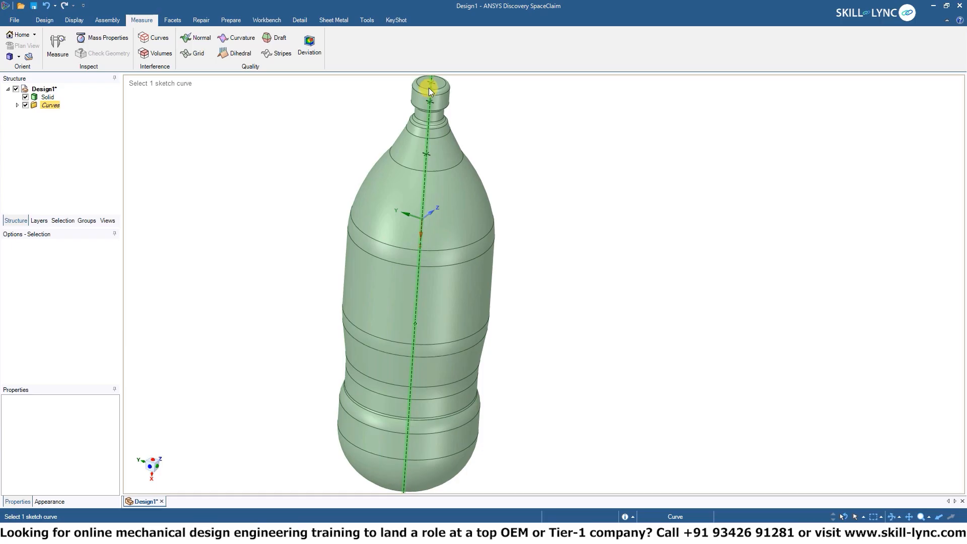
click(427, 378)
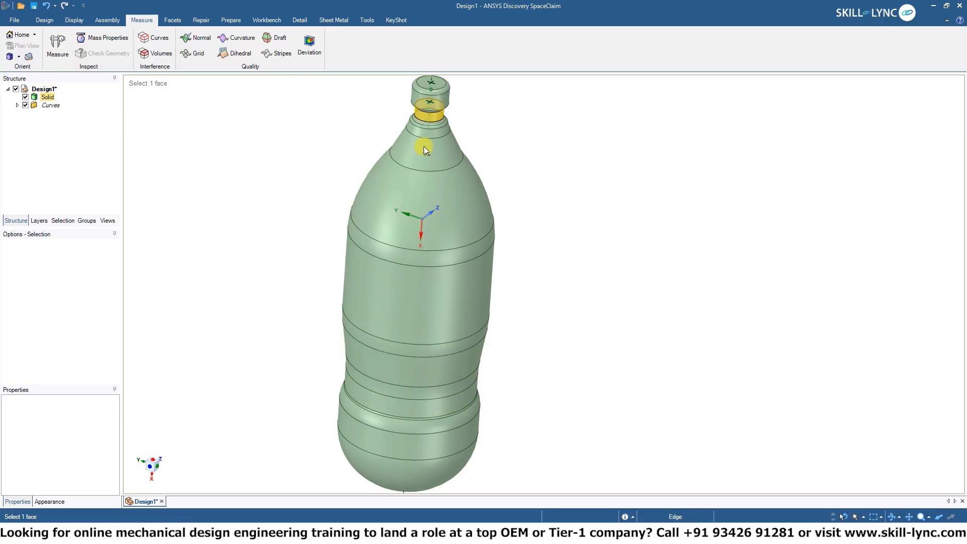
middle_drag(526, 355, 551, 297)
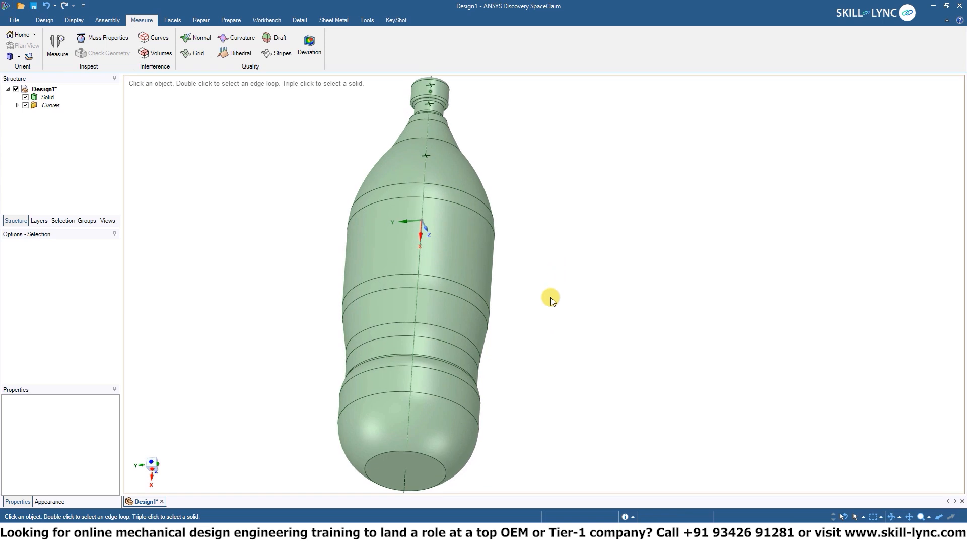
middle_drag(544, 223, 499, 311)
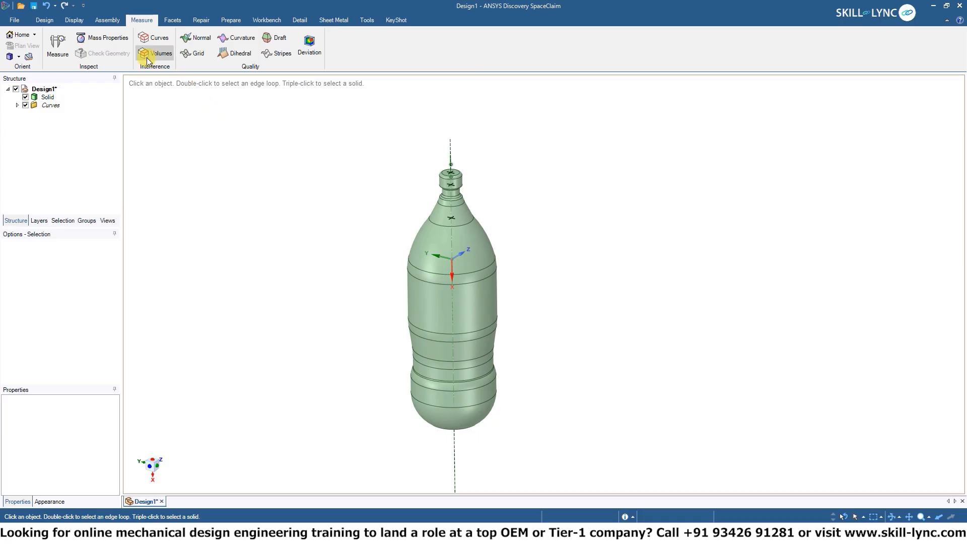
Step: Select the whole bottle together with its axis curve and delete them from the design
click(53, 24)
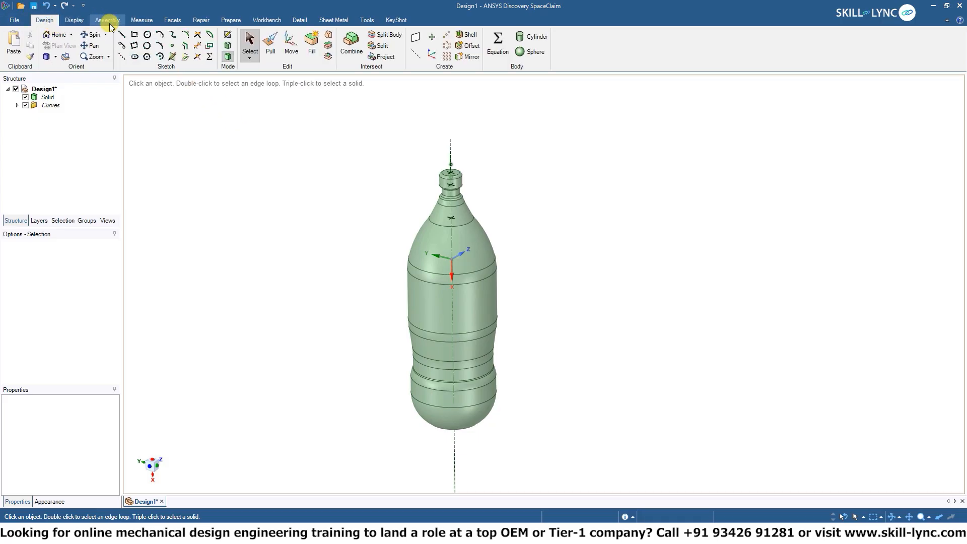
mouse_move(301, 127)
middle_down()
mouse_move(371, 246)
mouse_move(341, 252)
middle_up()
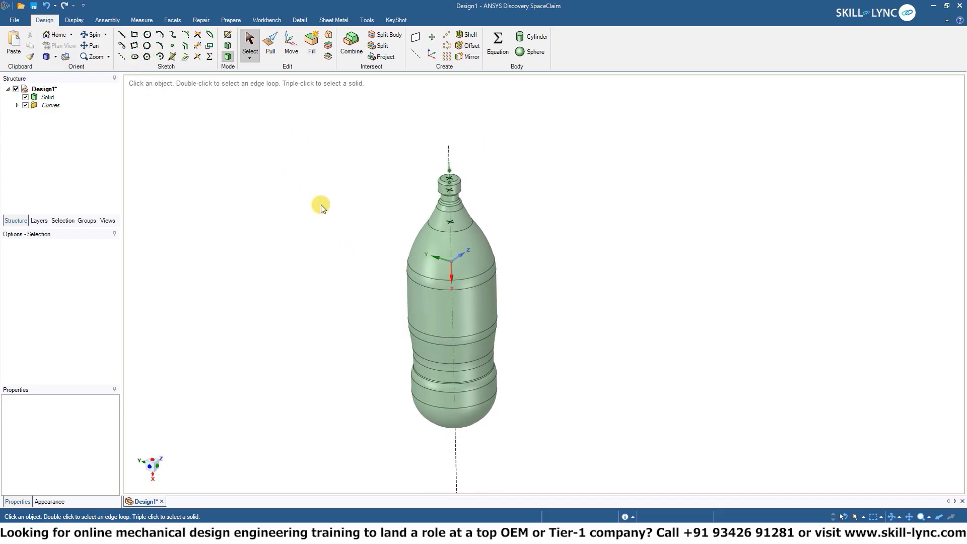
key(ctrl+a)
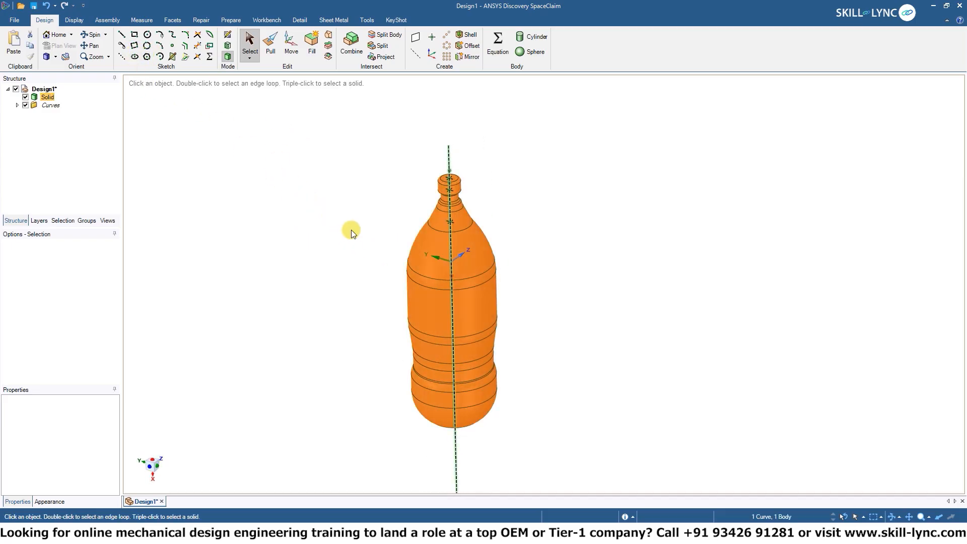
key(Delete)
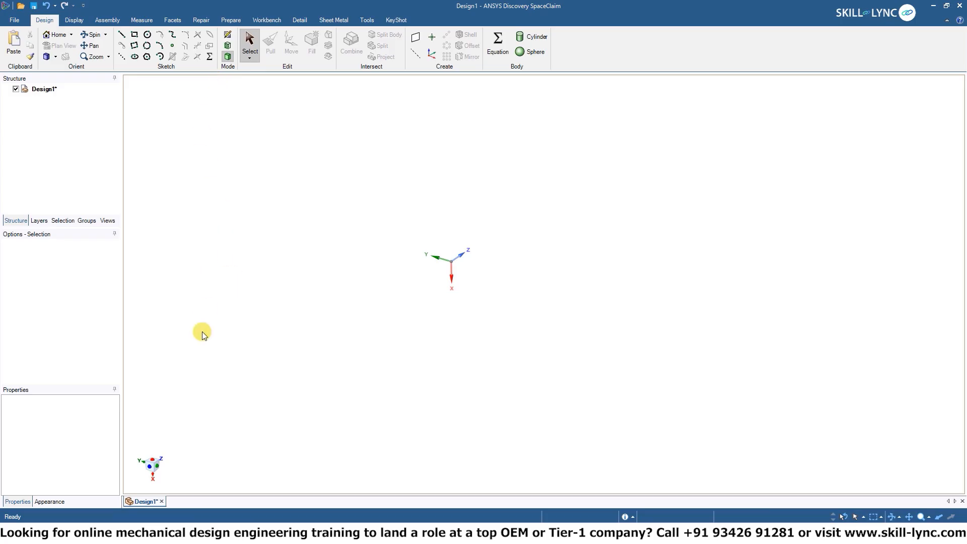
Step: Orient the view along the Z axis and start sketching on the XY plane
middle_drag(249, 363, 161, 473)
drag(158, 461, 156, 463)
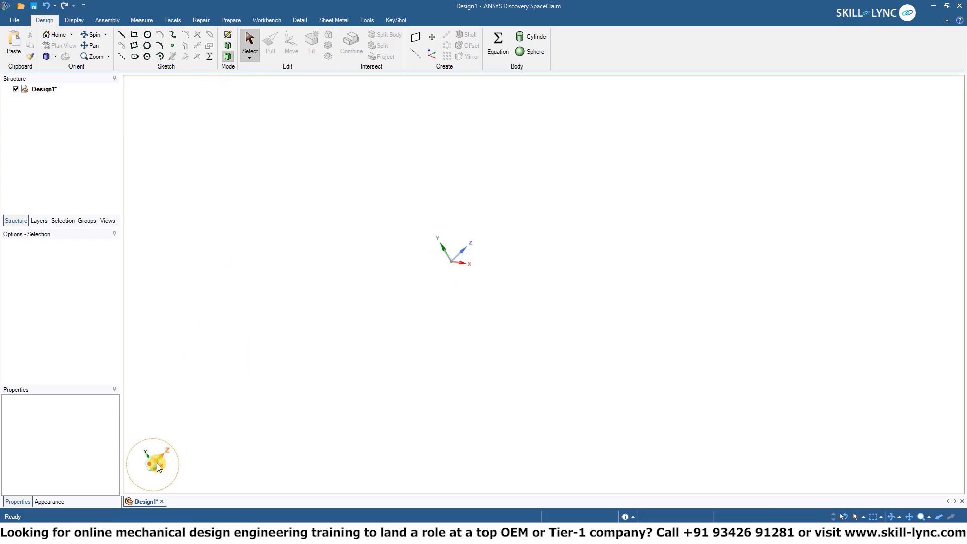
click(161, 458)
click(228, 39)
scroll(466, 196, up, 5)
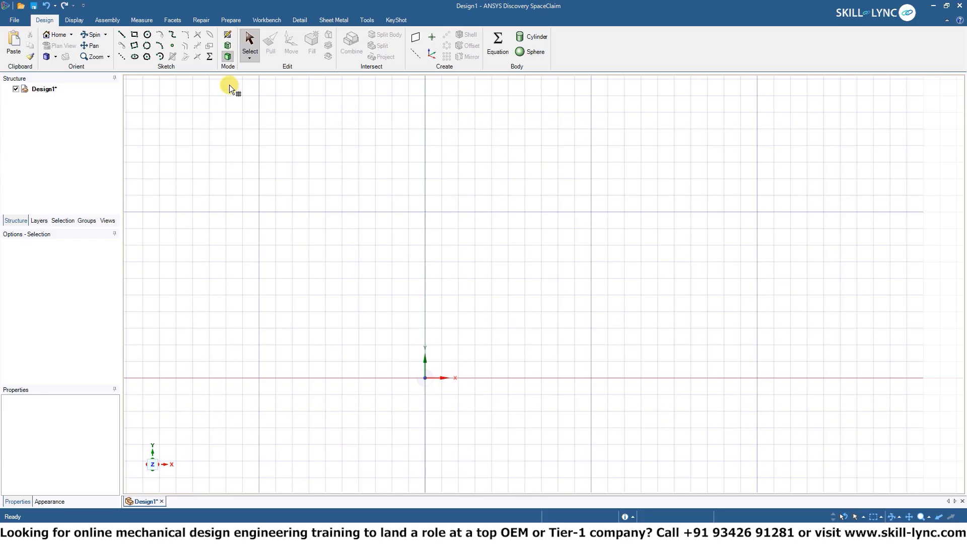
Step: Sketch an 11 by 6 mm rectangle above the origin and a 13 by 5 mm three-point rectangle around the origin
click(134, 34)
click(294, 124)
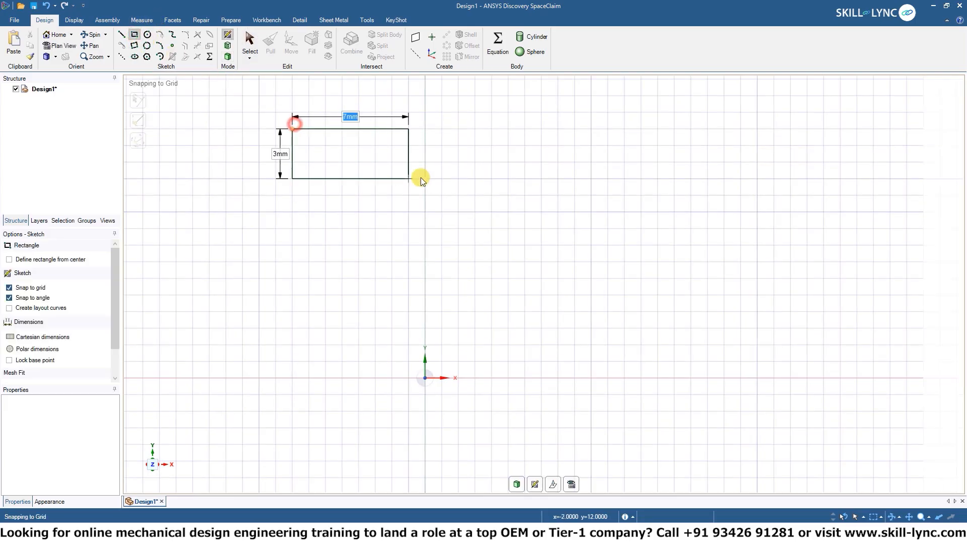
click(475, 224)
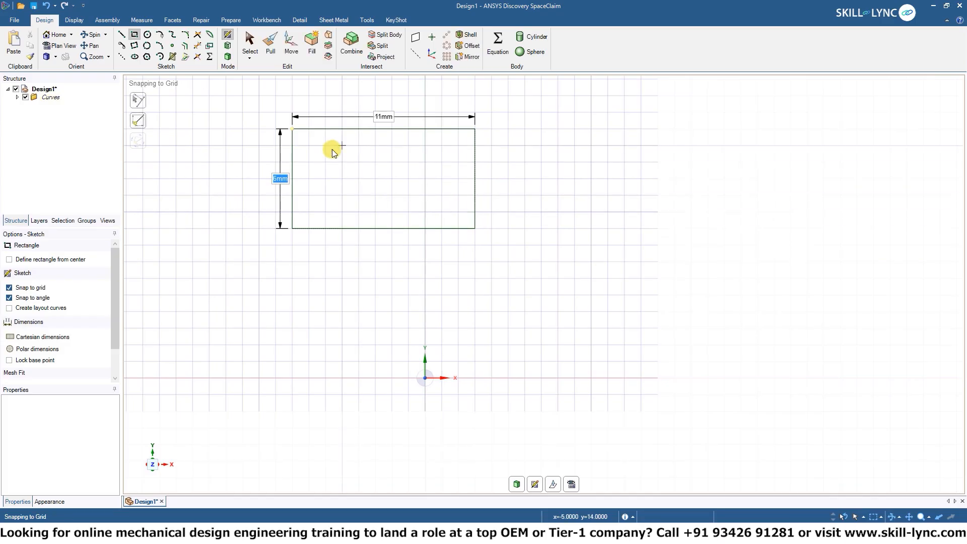
click(133, 46)
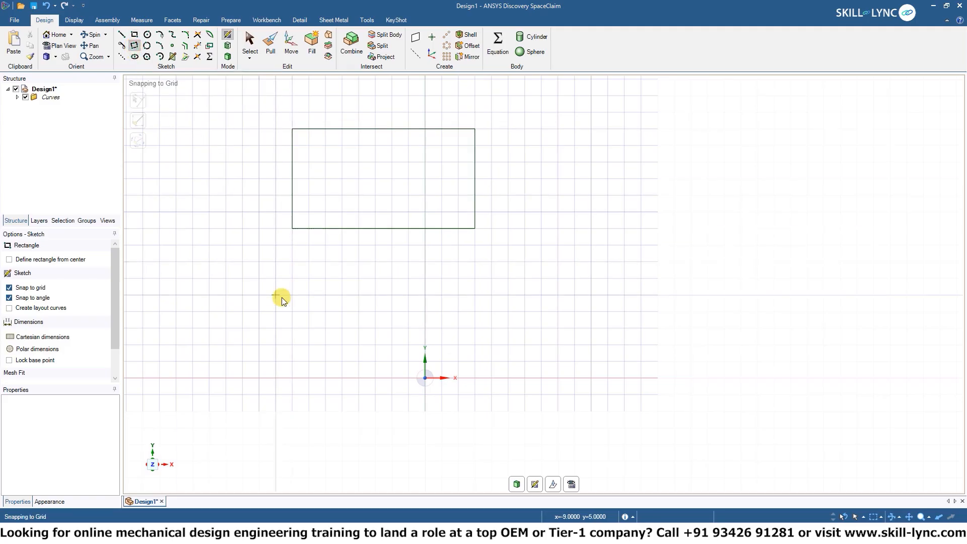
click(276, 327)
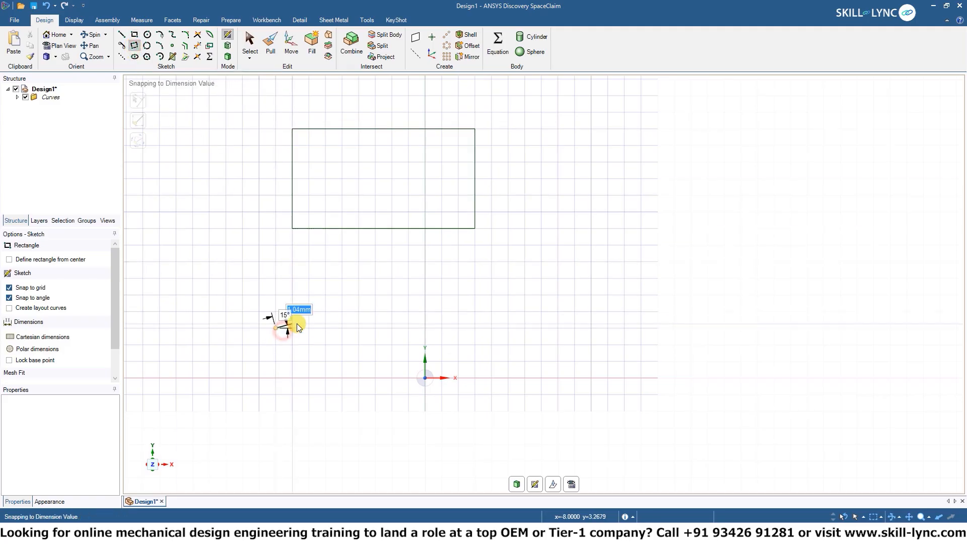
click(489, 329)
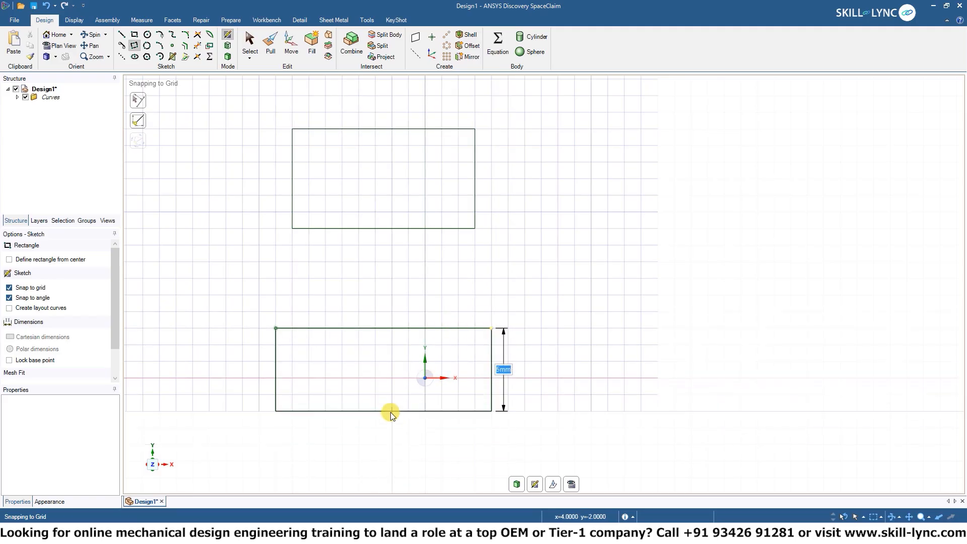
click(386, 411)
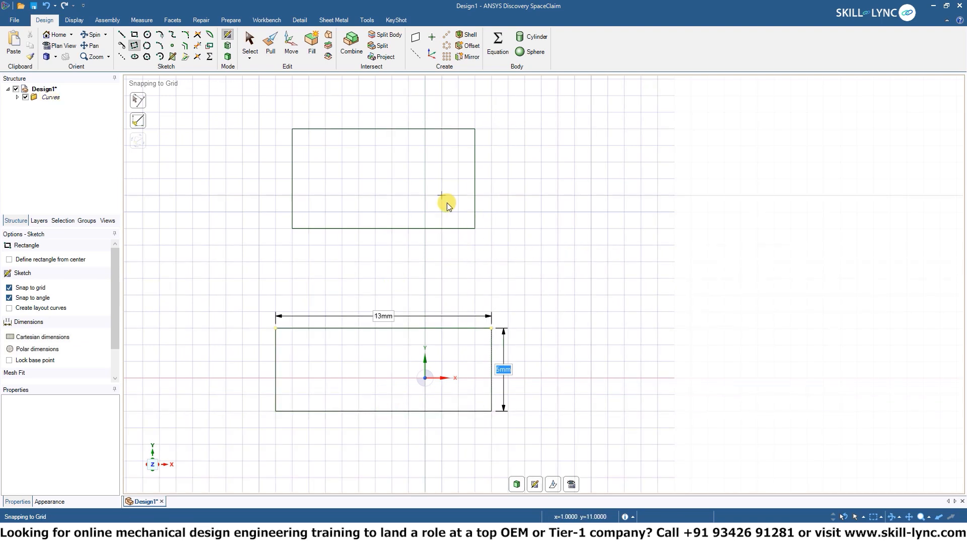
Step: Sketch a 12 by 6 mm rectangle beside the first one and a horizontal 15 by 5 mm three-point rectangle below it
click(134, 35)
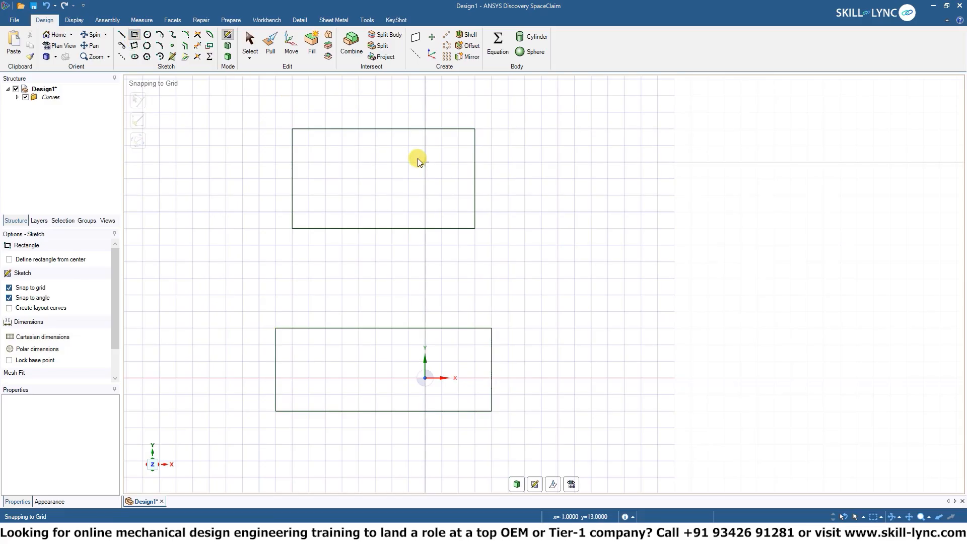
click(507, 178)
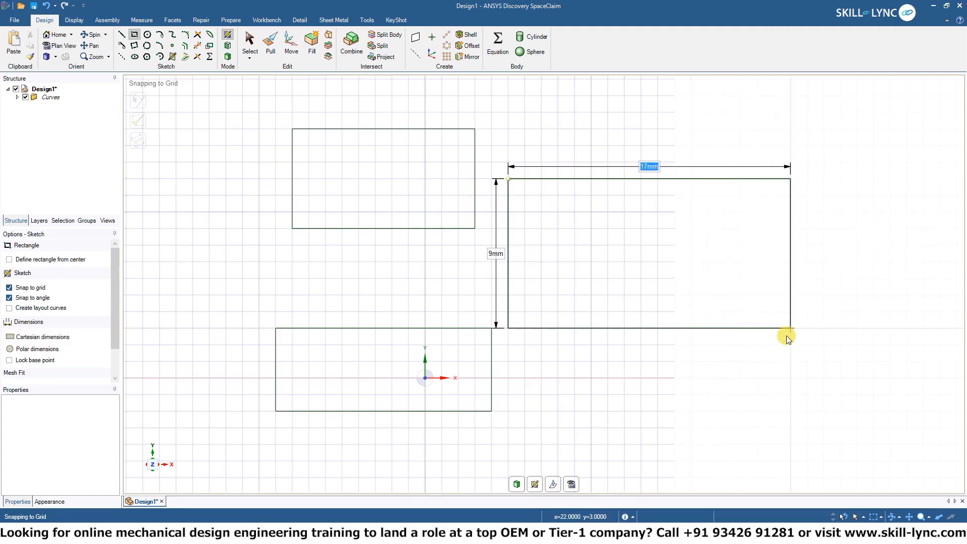
key(Tab)
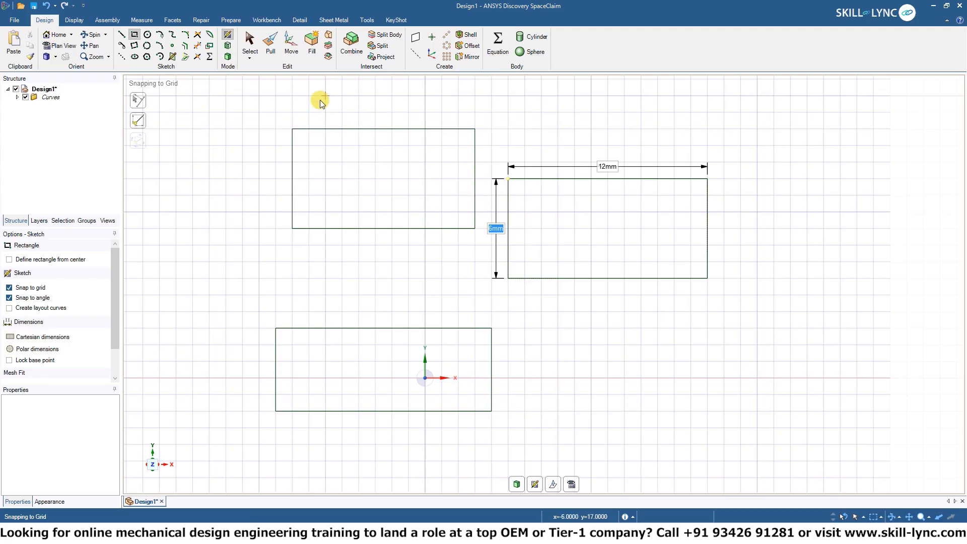
click(134, 45)
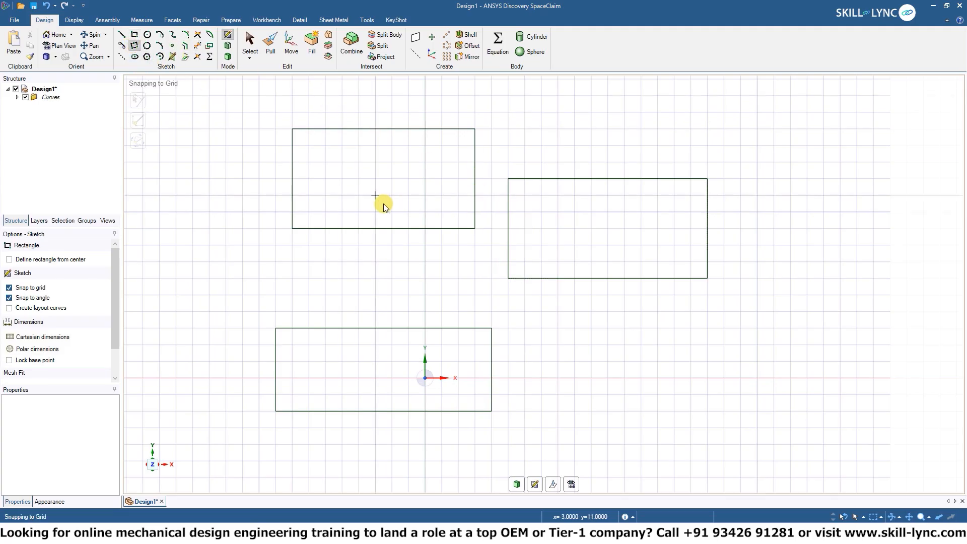
click(546, 328)
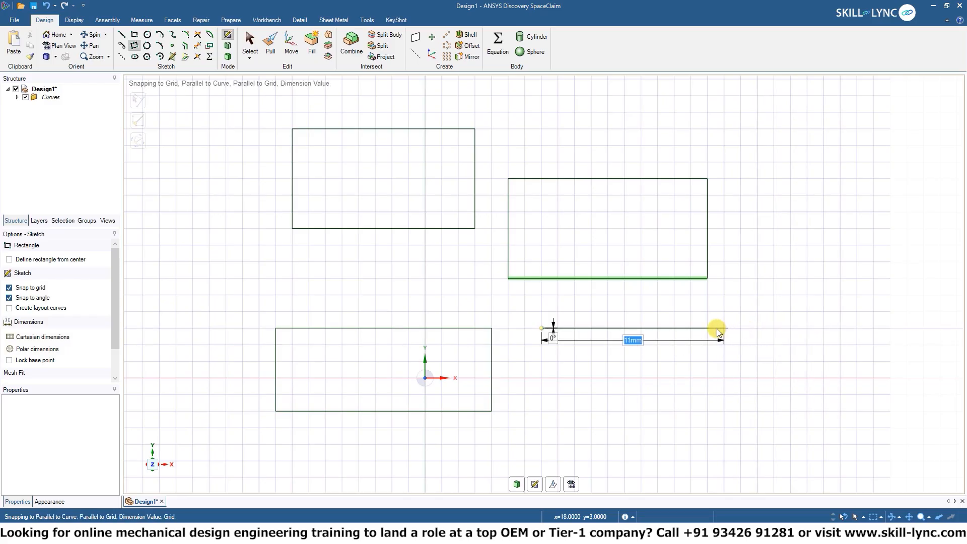
click(790, 328)
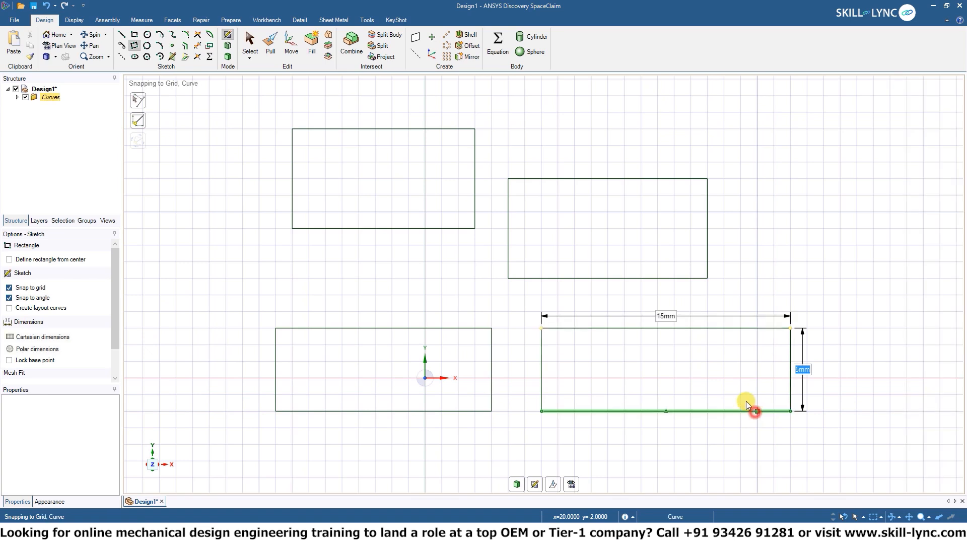
click(746, 403)
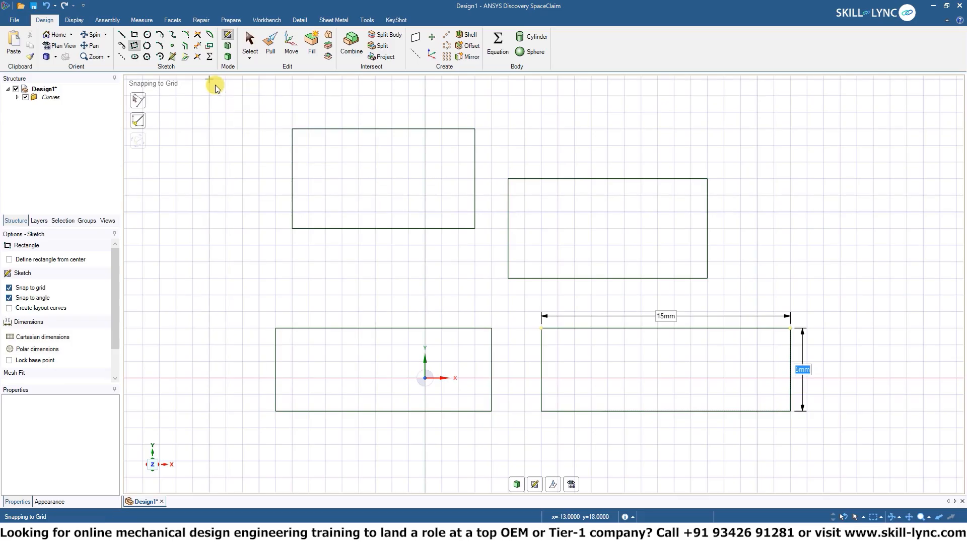
Step: Undo all four sketched rectangles
key(ctrl+z)
key(ctrl+z)
key(ctrl+z)
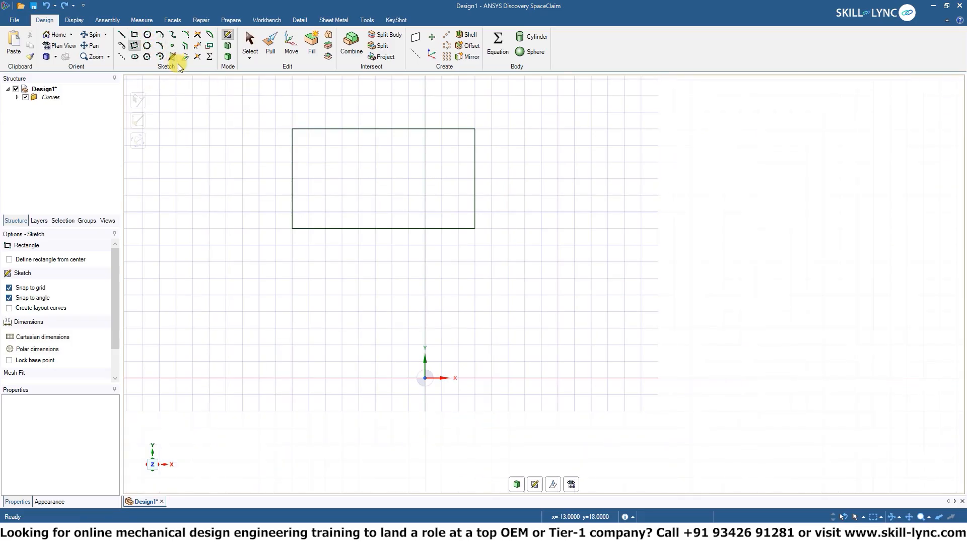
key(ctrl+z)
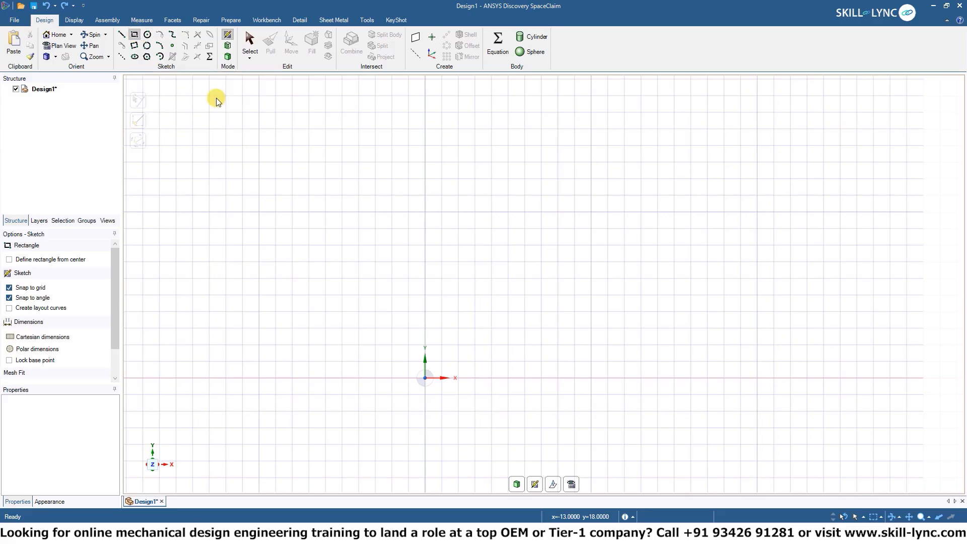
Step: Sketch an 8 by 3 mm rectangle above the origin and a sloping three-point rectangle, about 10 by 3.8 mm, below it
click(286, 160)
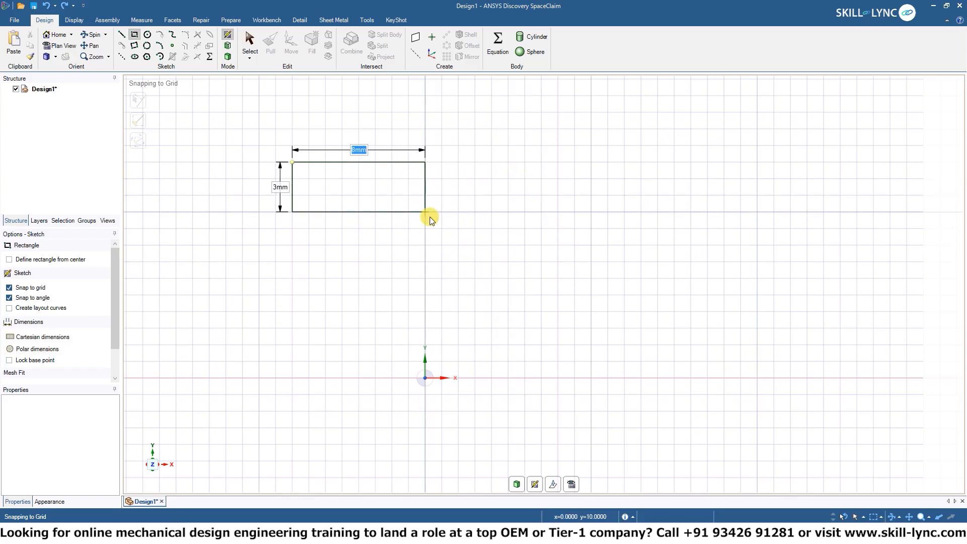
click(423, 212)
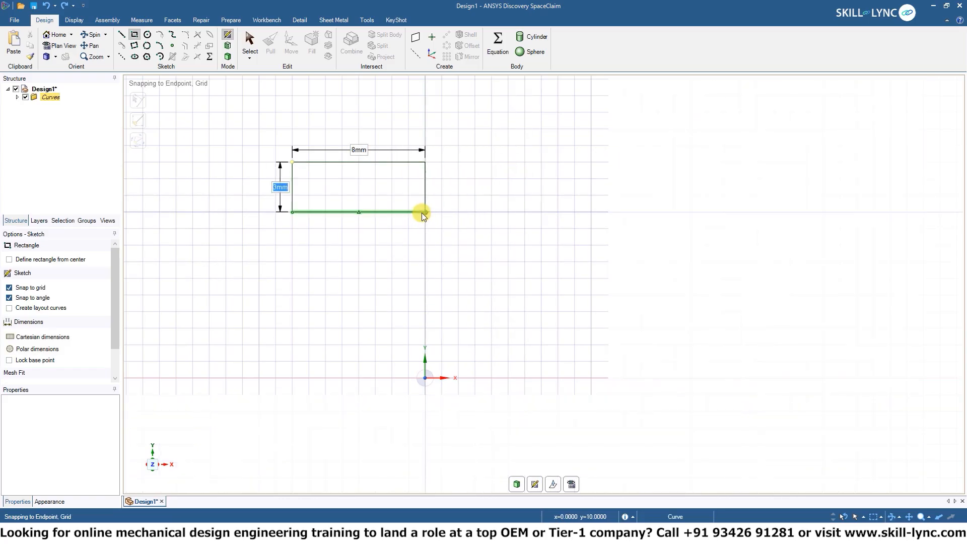
click(133, 47)
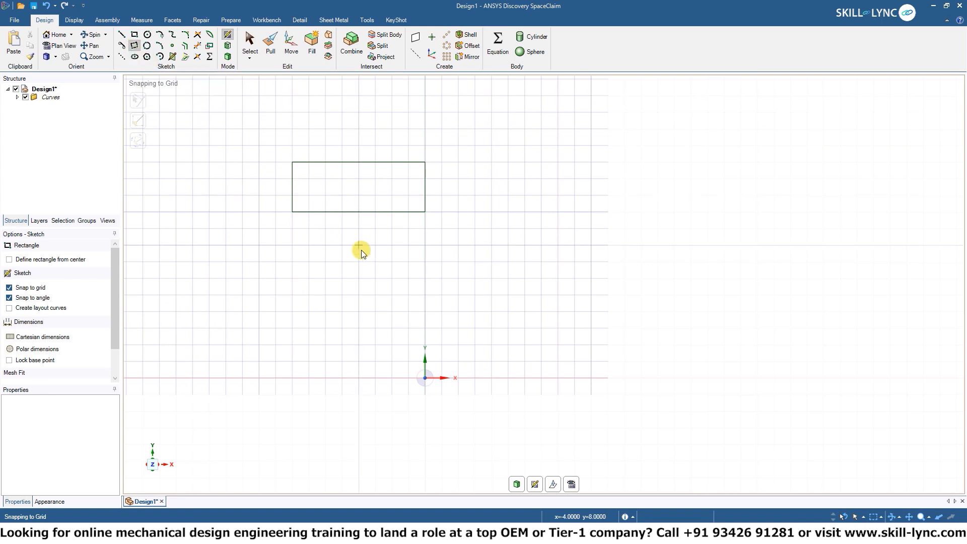
click(341, 360)
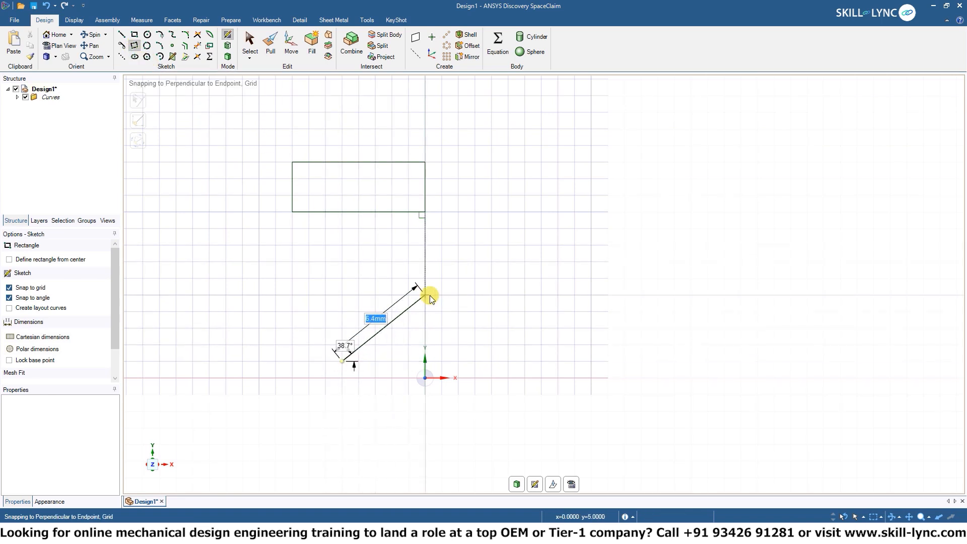
click(472, 257)
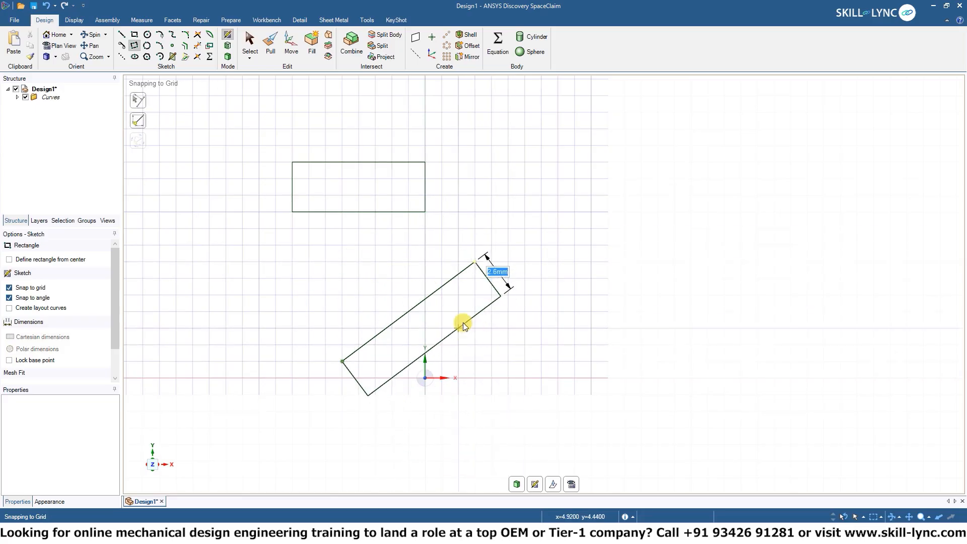
click(487, 333)
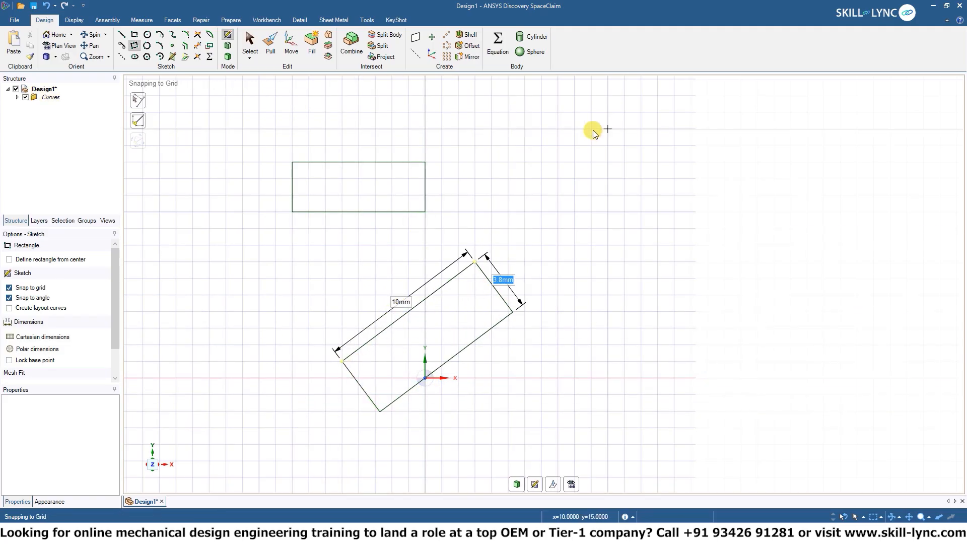
mouse_move(566, 205)
middle_down()
mouse_move(578, 261)
mouse_move(548, 86)
mouse_move(610, 182)
mouse_move(588, 223)
middle_up()
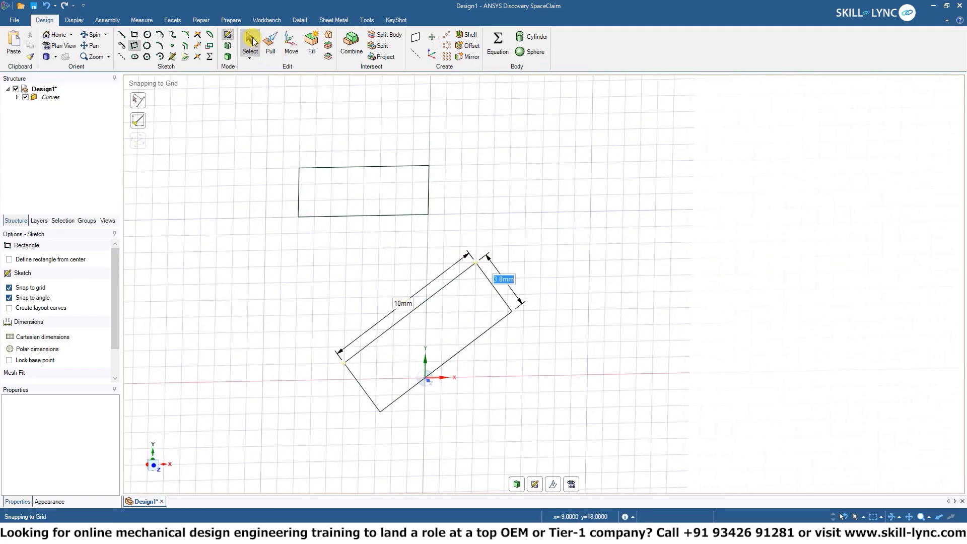
Step: Select all four edges of the 8 by 3 mm rectangle and shift it toward the right, above the sloping one
click(250, 42)
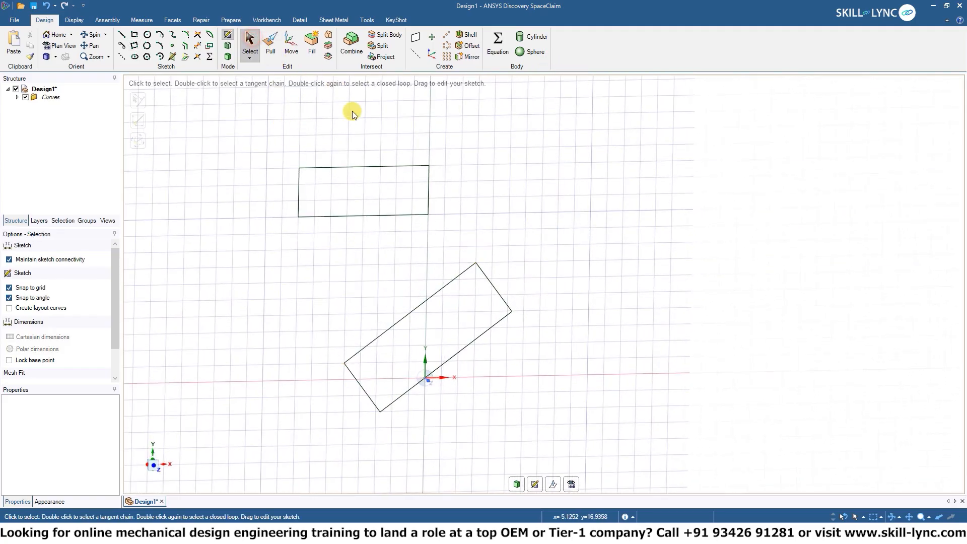
double_click(340, 169)
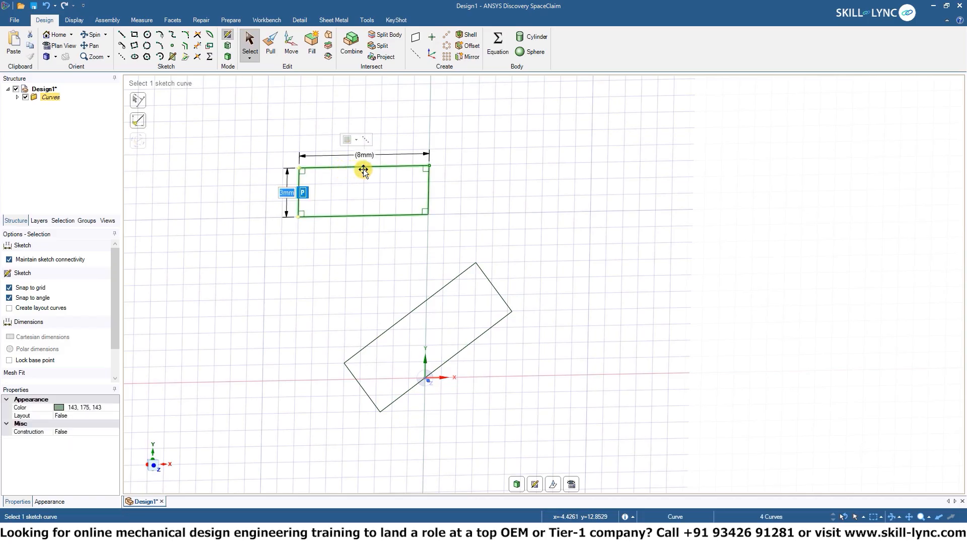
drag(402, 167, 494, 185)
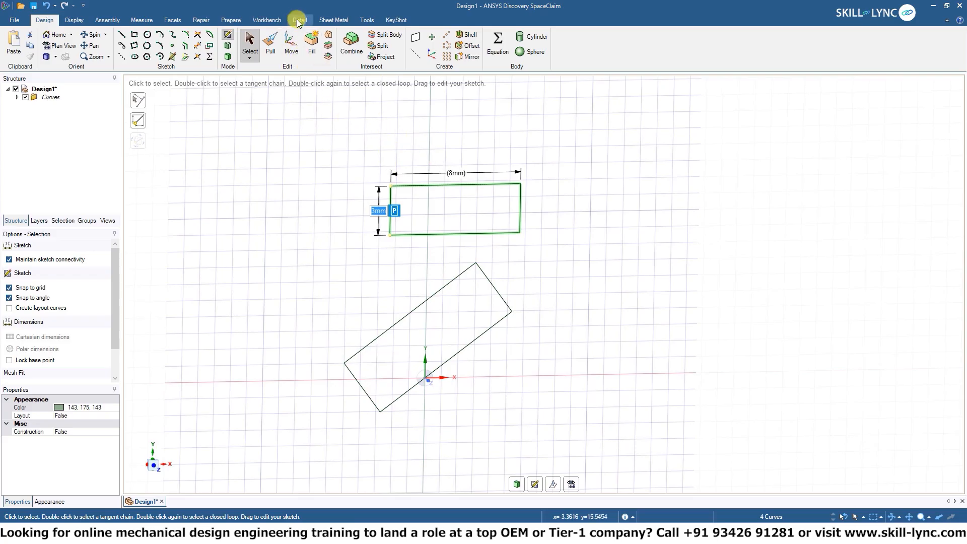
Step: Rotate the upper rectangle about its centre with the Move tool to about 34° so it slopes like the lower one
click(290, 40)
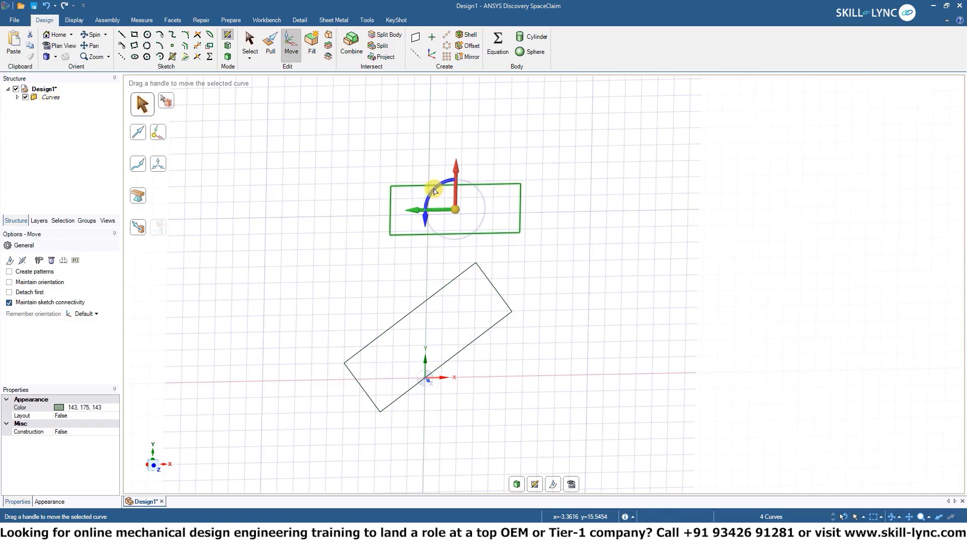
mouse_move(431, 194)
mouse_down()
mouse_move(427, 219)
mouse_move(423, 204)
mouse_up()
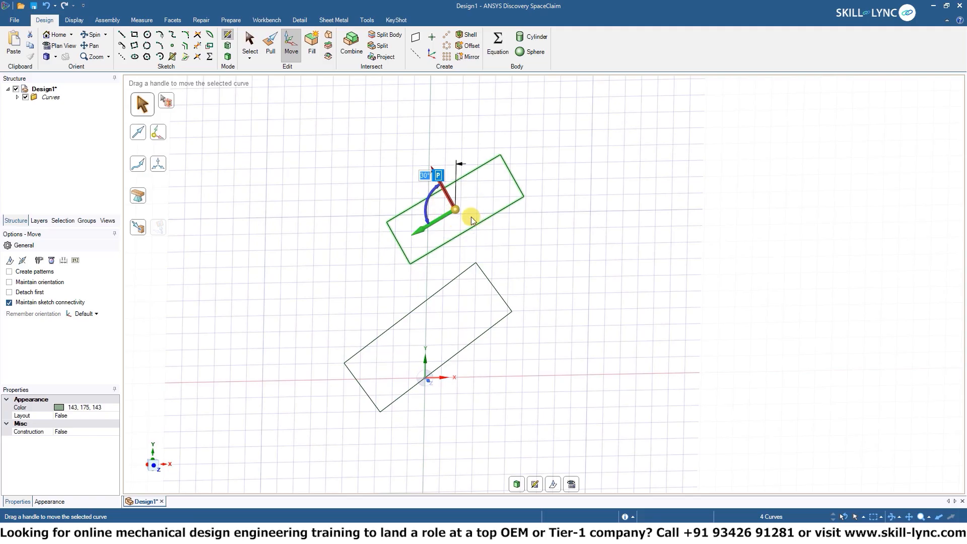
drag(435, 188, 445, 212)
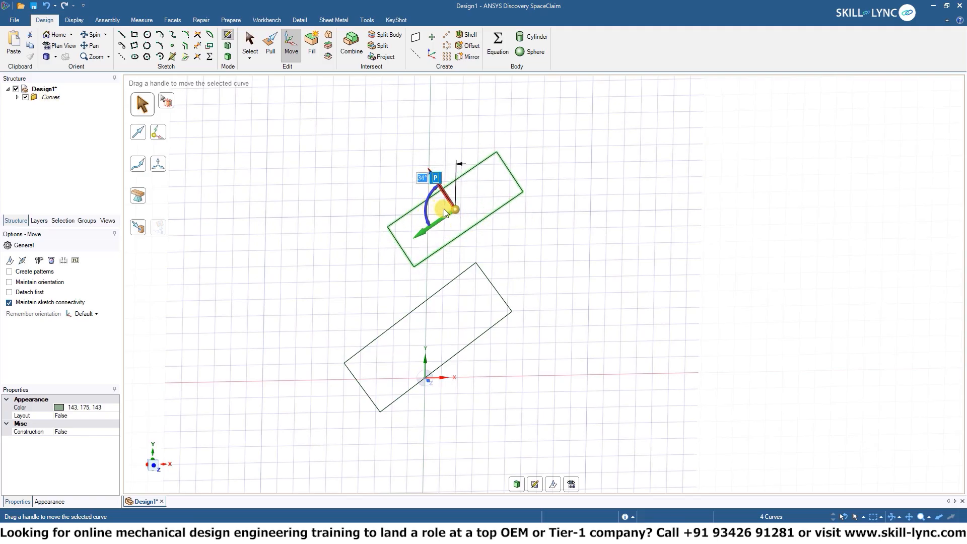
click(542, 219)
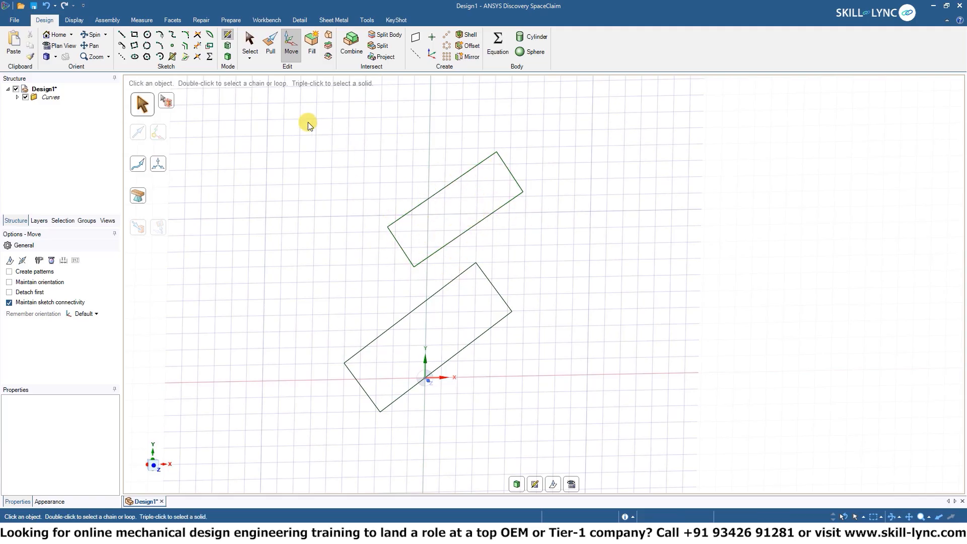
Step: Undo the rectangle's rotation and shift, along with both sketched rectangles, to empty the sketch
click(249, 45)
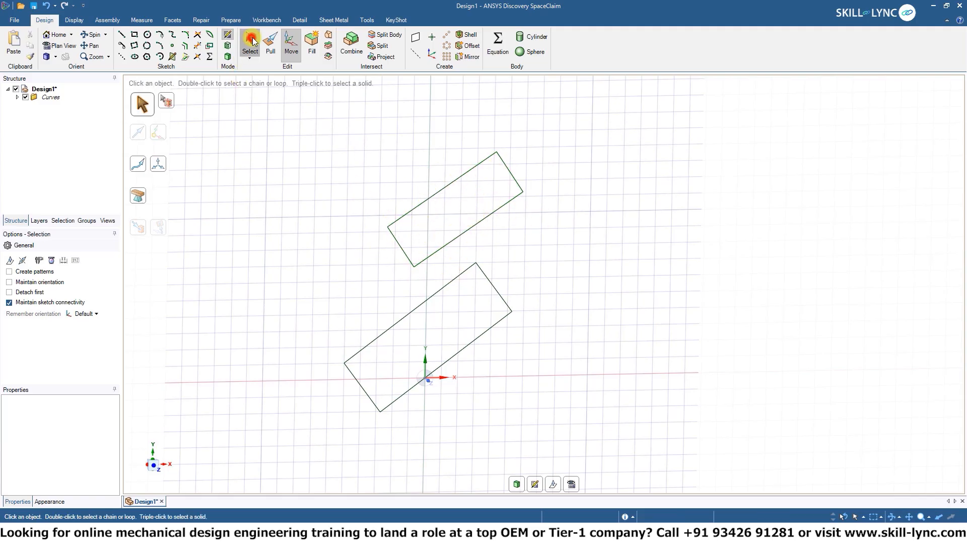
click(445, 187)
key(ctrl+z)
key(ctrl+z)
key(ctrl+z)
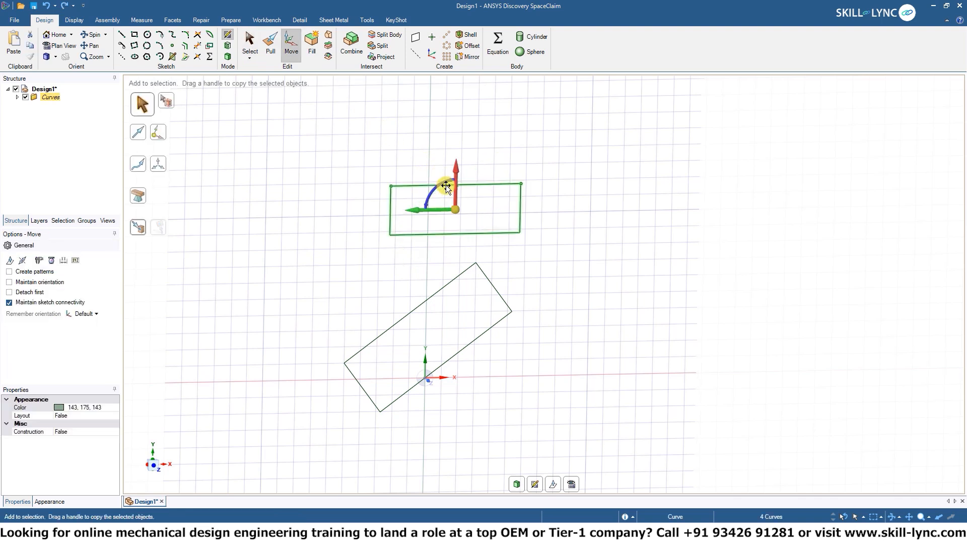
key(ctrl+z)
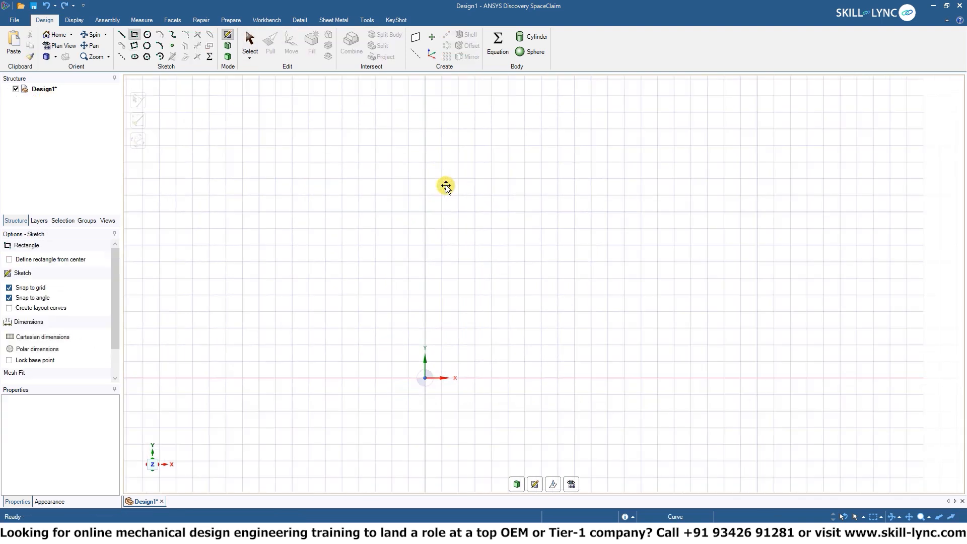
Step: Sketch a centre-point circle about 5.66 mm in diameter above the origin
click(147, 35)
click(408, 145)
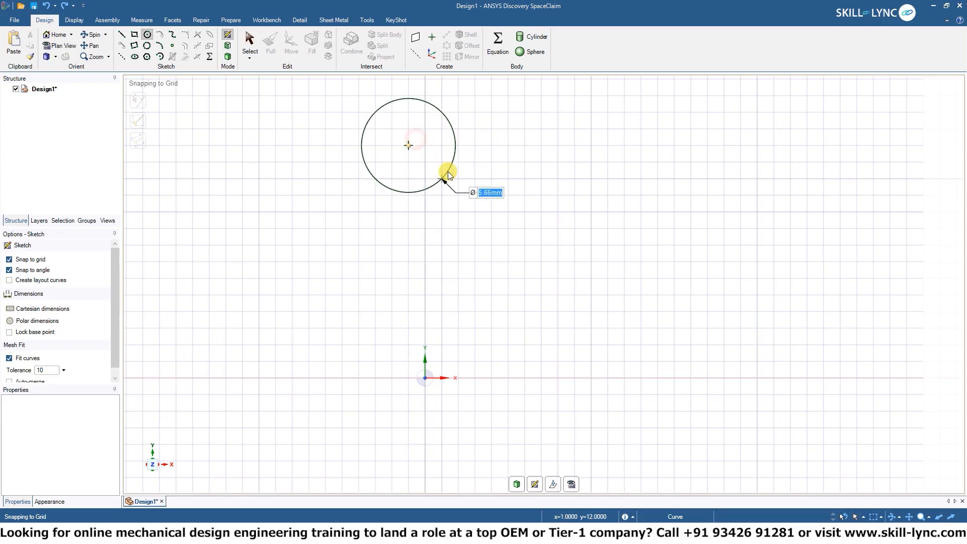
click(442, 178)
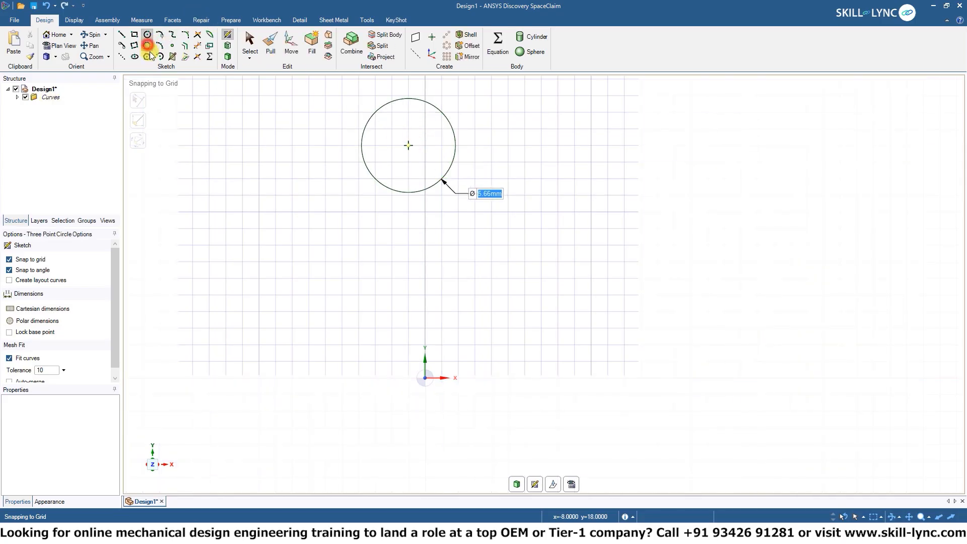
Step: Sketch a three-point circle about 10.67 mm in diameter below the first circle, and undo it
click(408, 294)
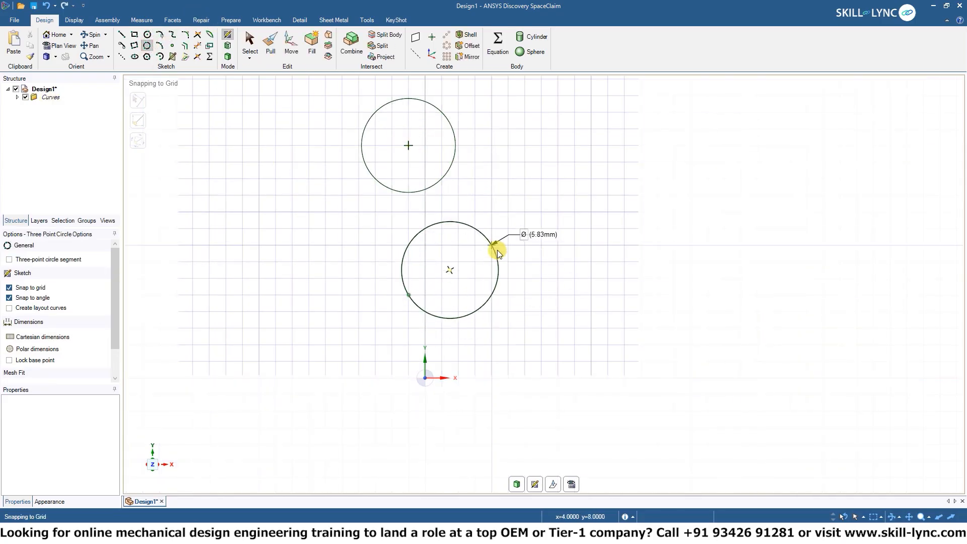
click(492, 229)
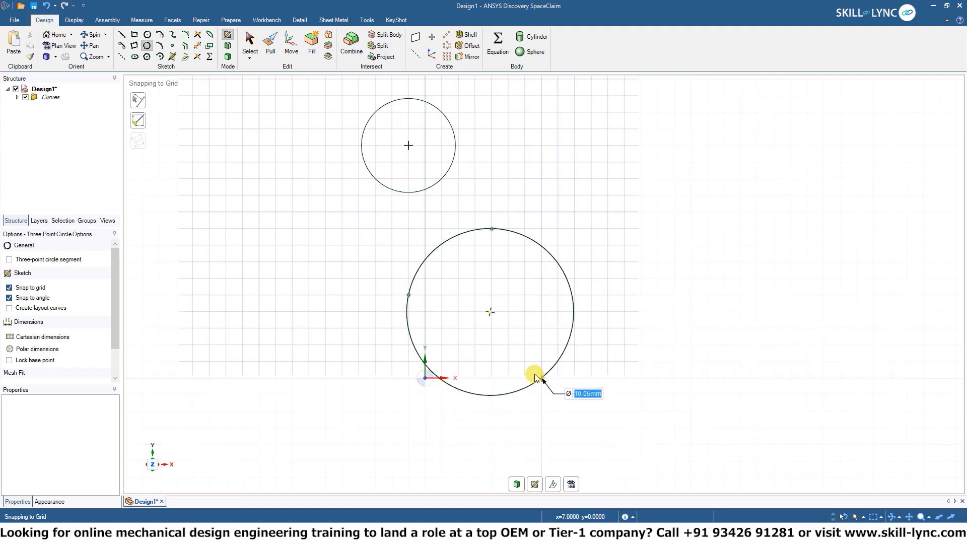
click(430, 257)
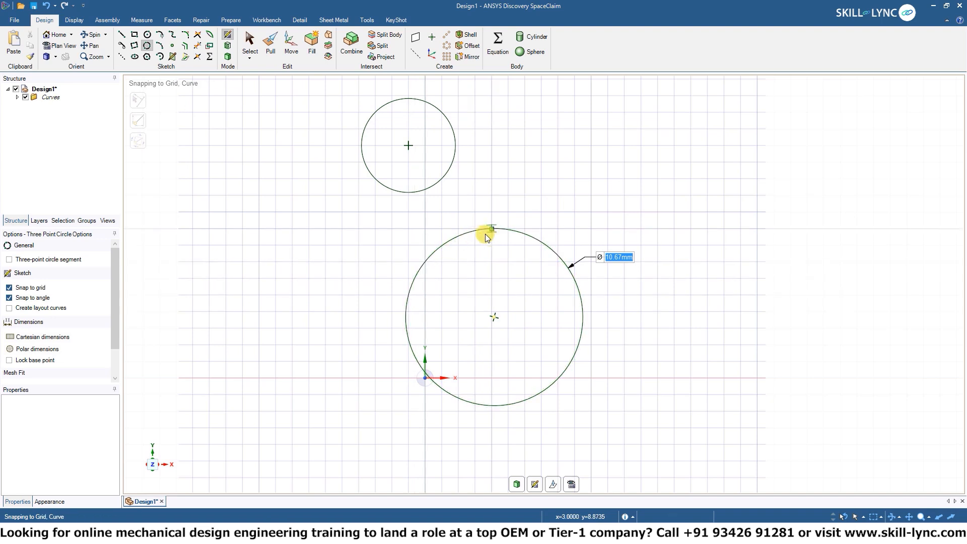
key(Escape)
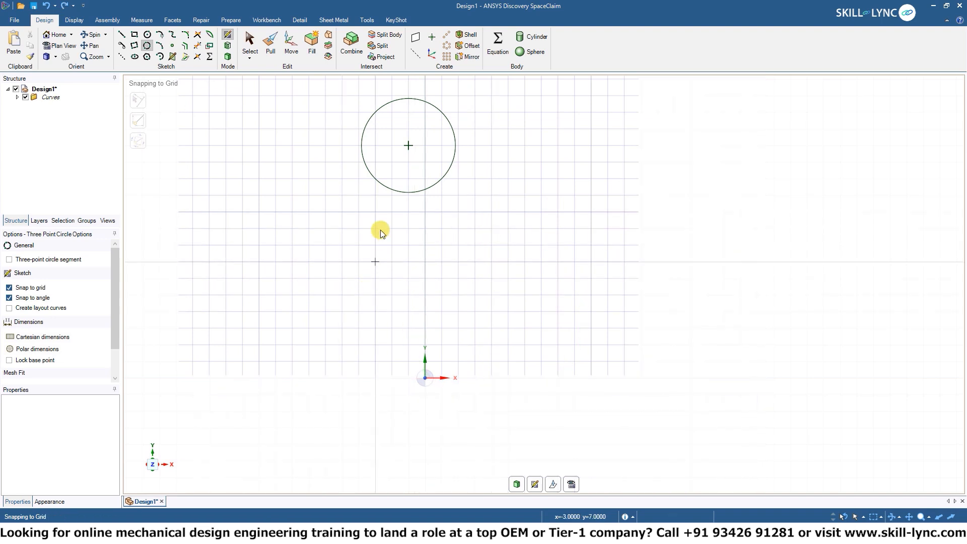
Step: Sketch a smaller centre-point circle diagonally below the first one, and undo all the circles
click(147, 35)
click(358, 211)
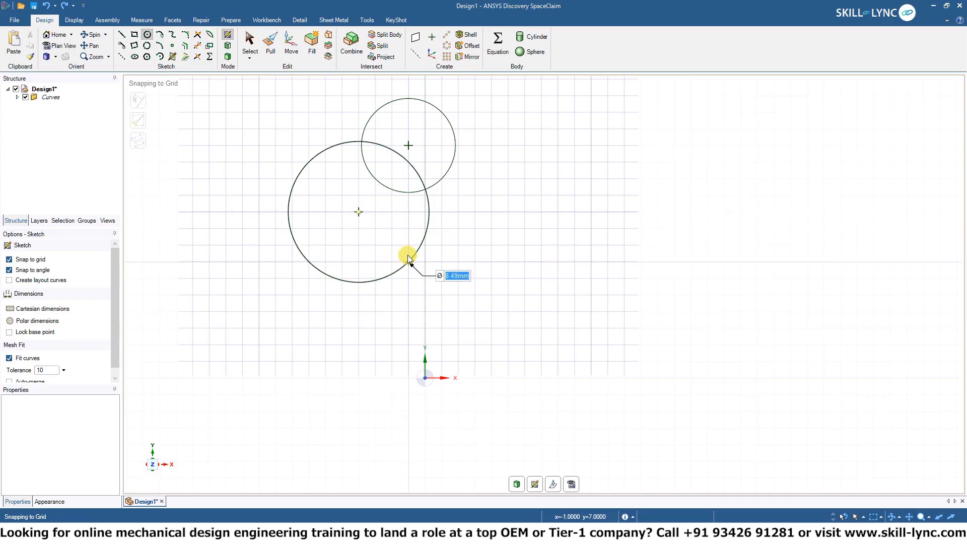
click(378, 239)
click(425, 245)
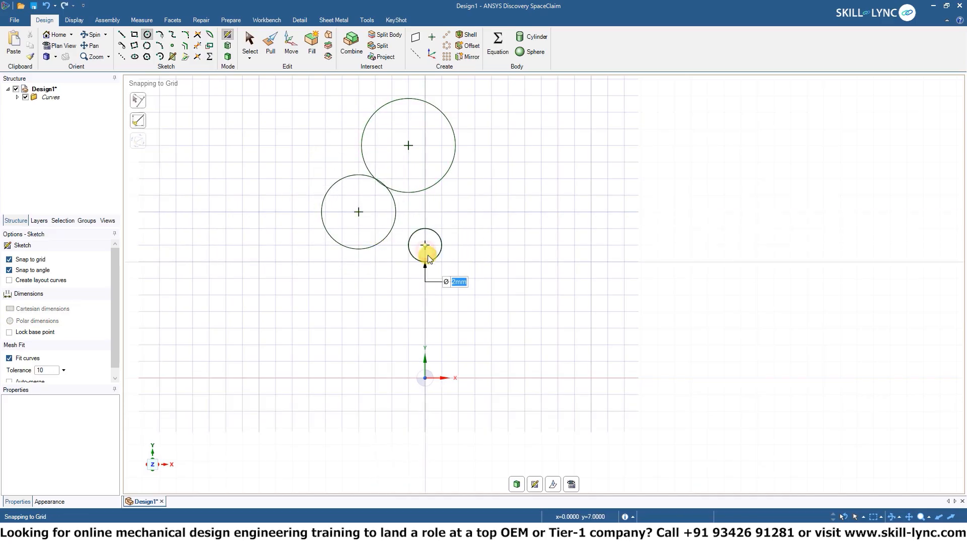
key(ctrl+z)
key(ctrl+z)
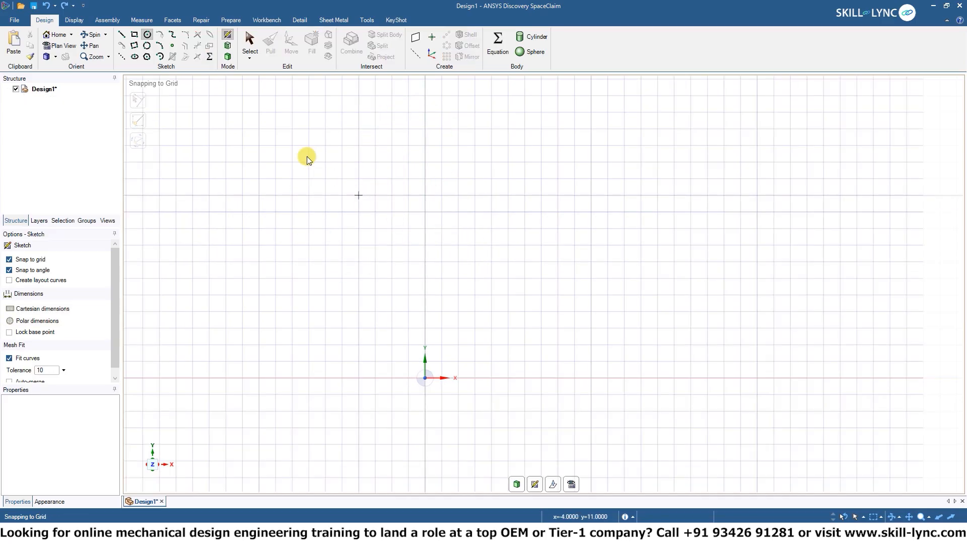
Step: Sketch two parallel horizontal lines, each 11 mm long, one below the other above the origin
click(121, 35)
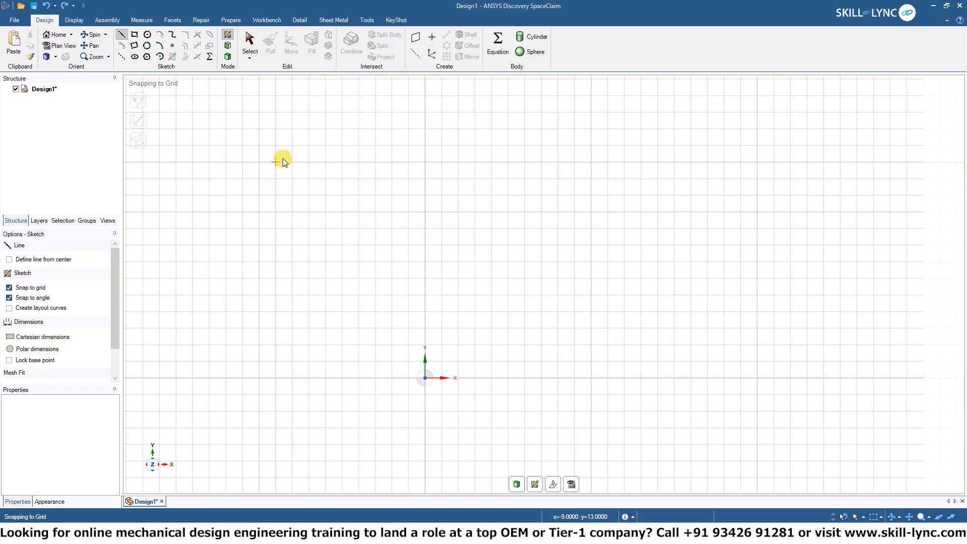
click(276, 162)
click(458, 162)
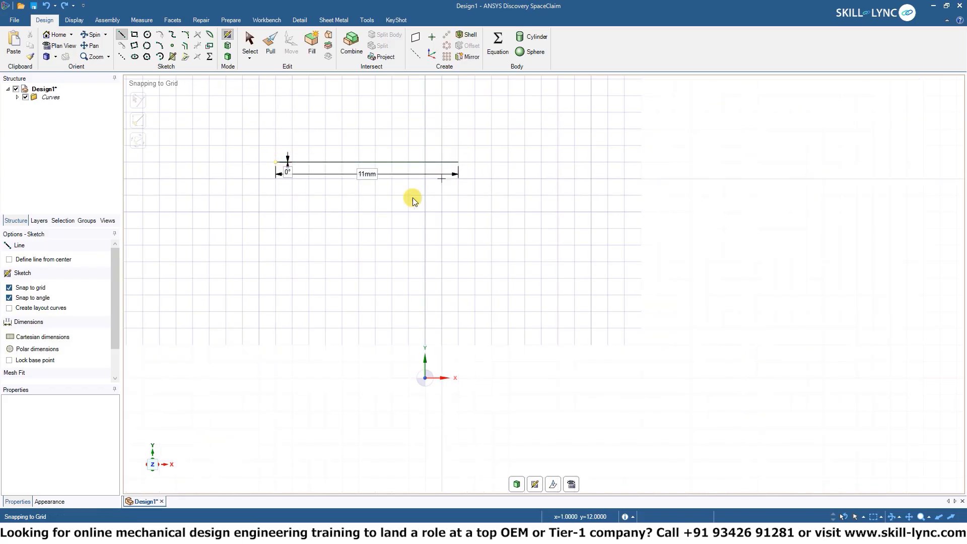
click(277, 244)
click(466, 252)
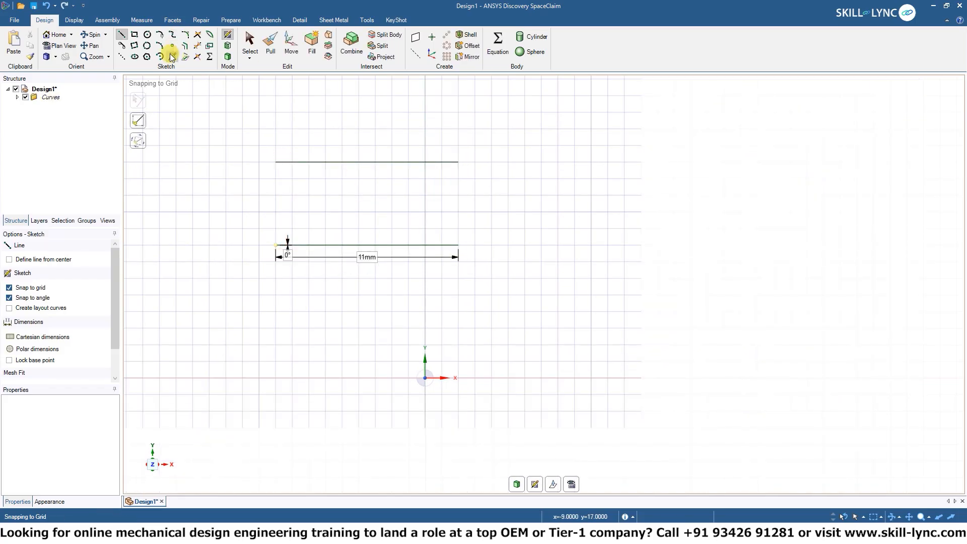
Step: Try to fit a centre-point circle between the two horizontal lines, and undo it
click(146, 35)
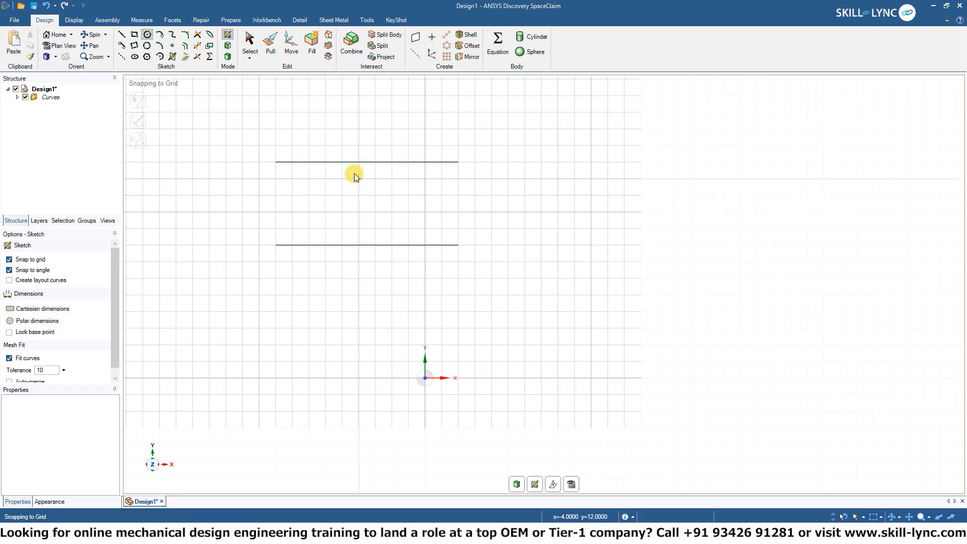
click(359, 195)
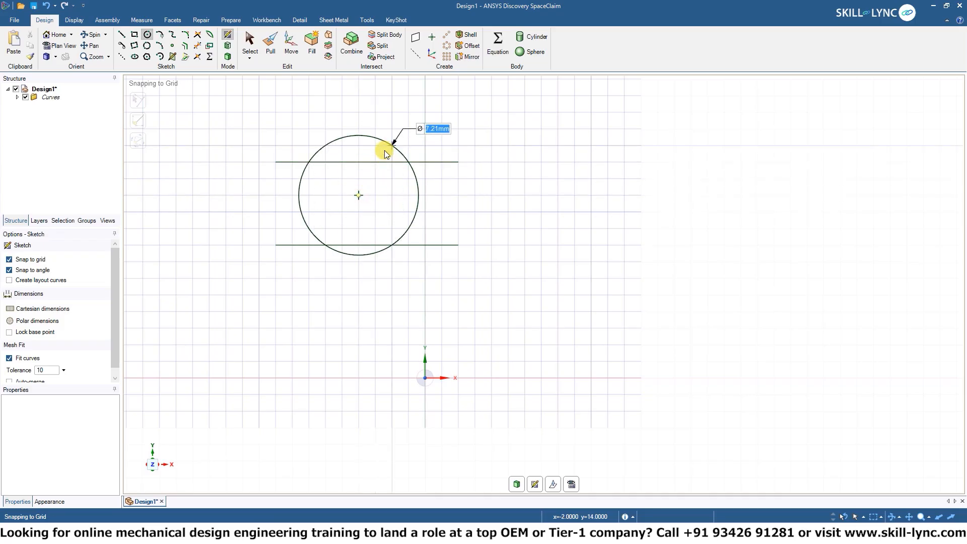
click(364, 234)
key(ctrl+z)
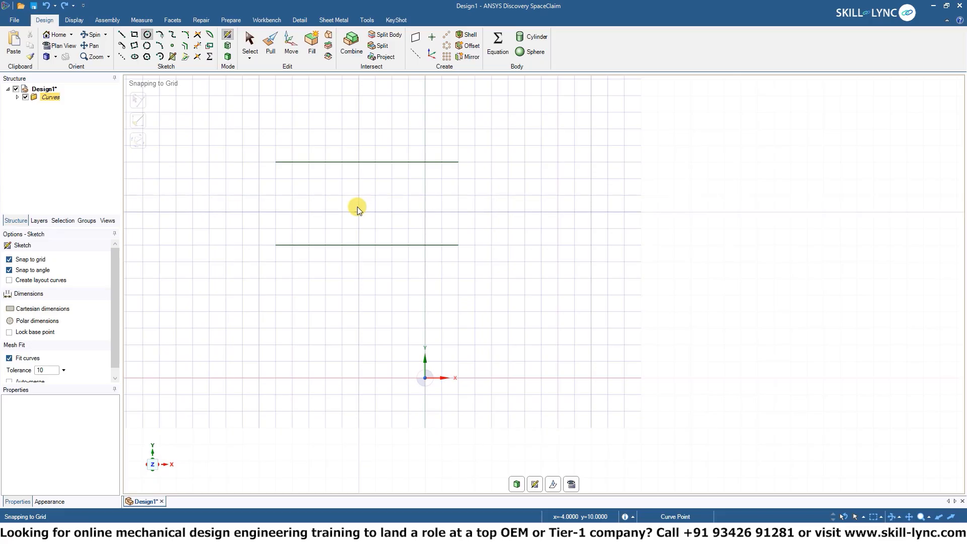
Step: Sketch a 5 mm three-point circle tangent to both horizontal lines
click(146, 46)
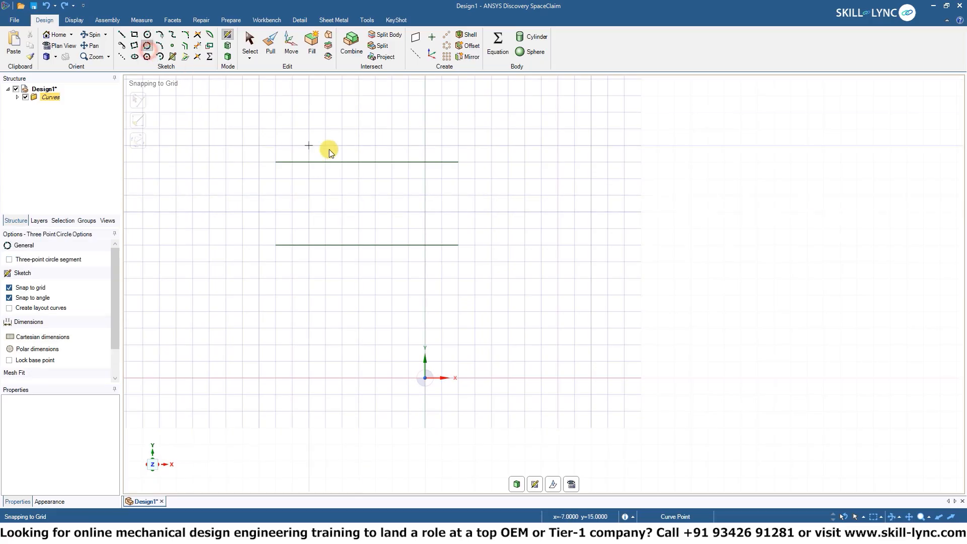
click(359, 162)
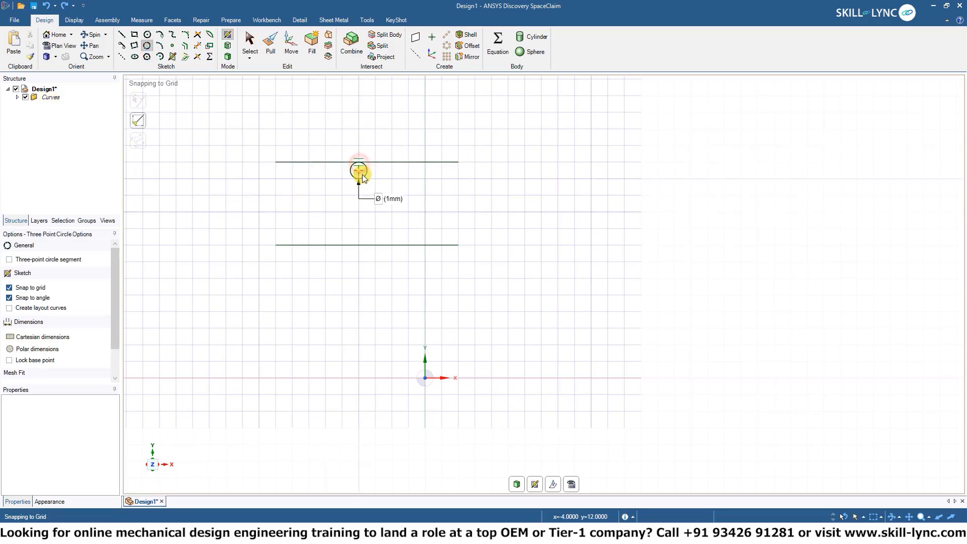
click(356, 244)
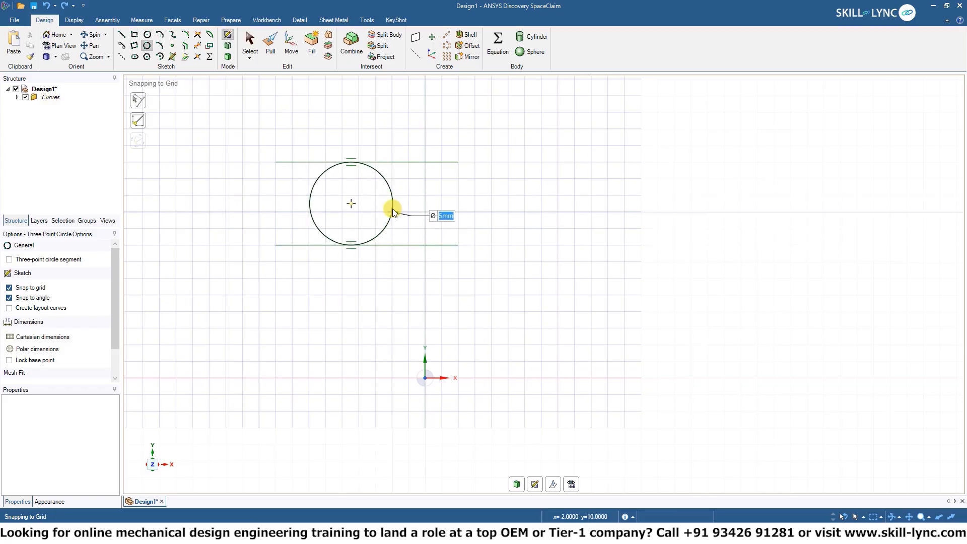
click(414, 203)
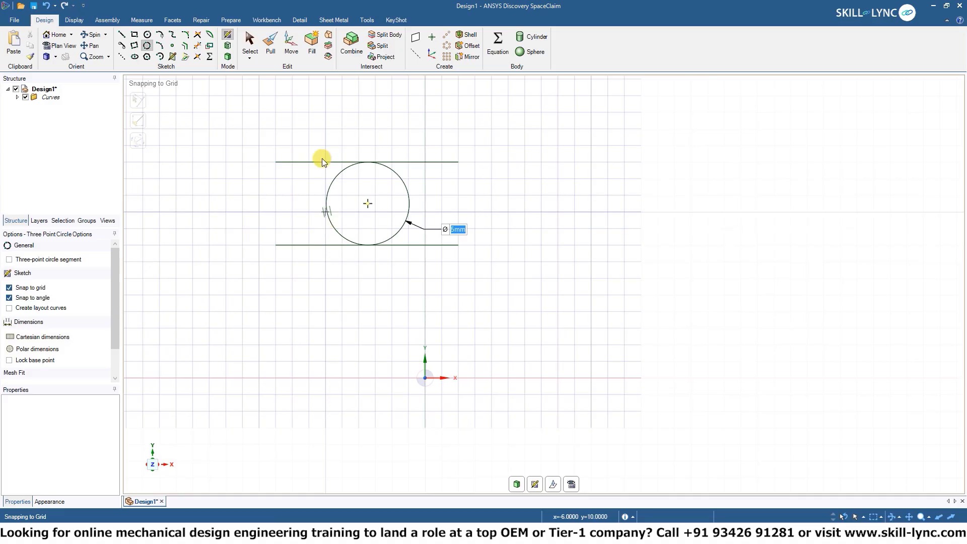
Step: Sketch a six-sided polygon 4 mm in internal diameter beside the tangent circle
click(145, 57)
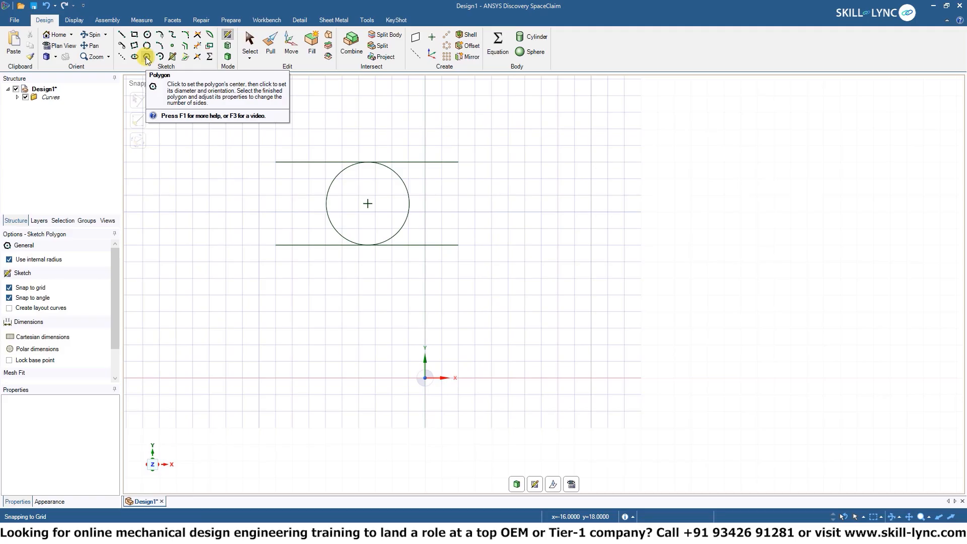
click(491, 178)
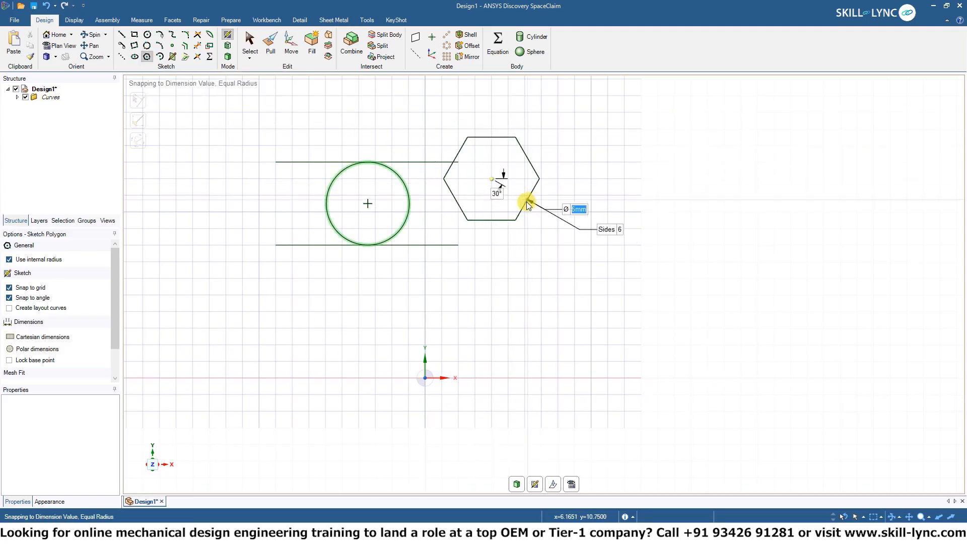
click(519, 196)
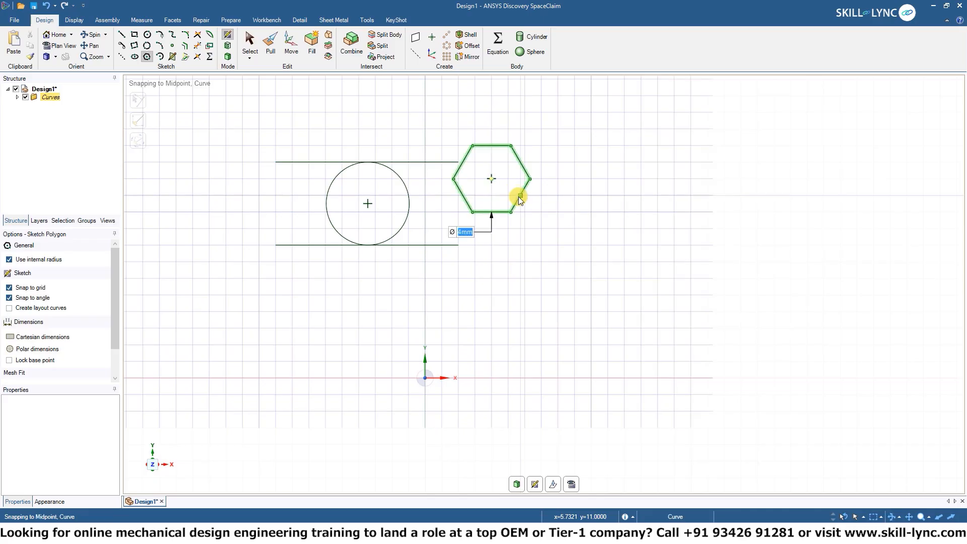
Step: Undo the polygon, the tangent circle and both horizontal lines
key(ctrl+z)
key(ctrl+z)
key(ctrl+z)
key(ctrl+z)
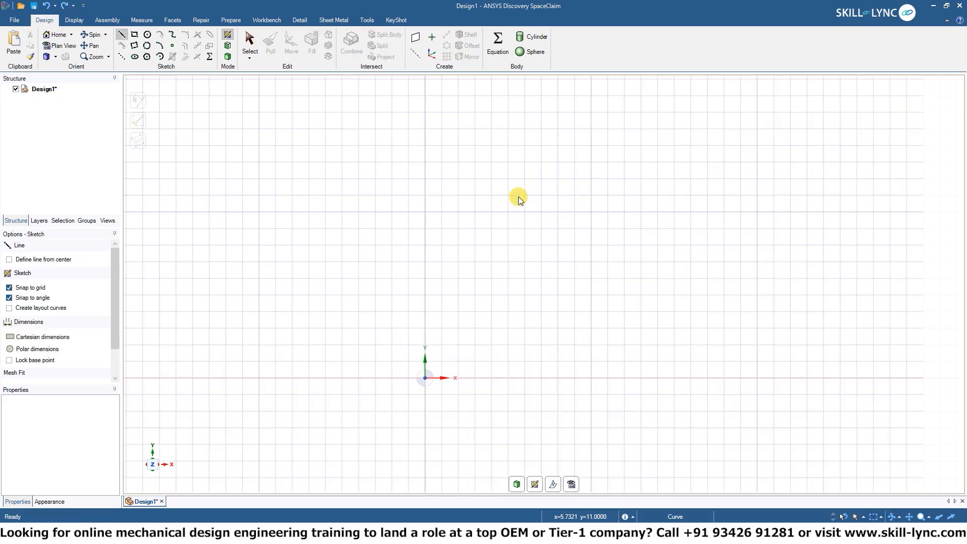
Step: Sketch a six-sided polygon centred on the vertical axis about 7 mm above the origin, with a 5 mm internal diameter
click(147, 56)
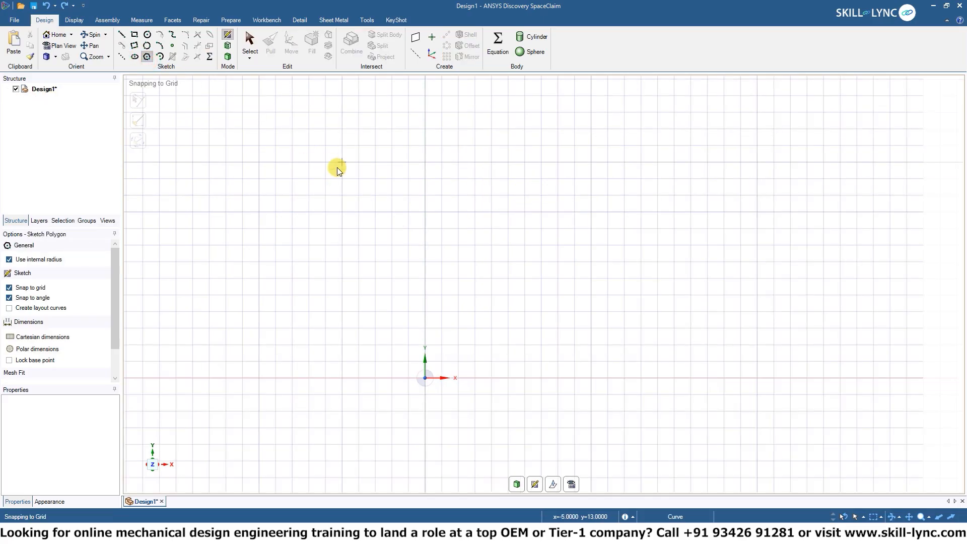
click(426, 261)
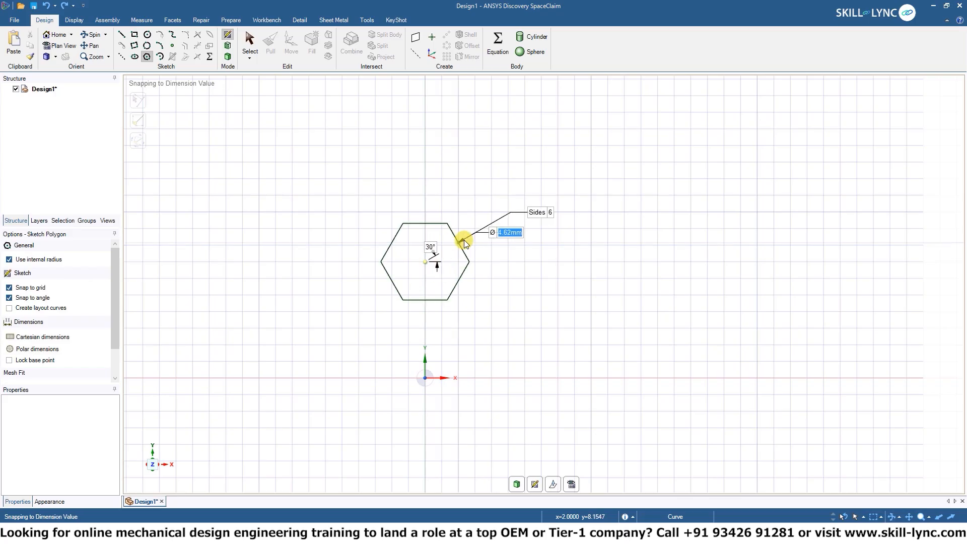
click(464, 236)
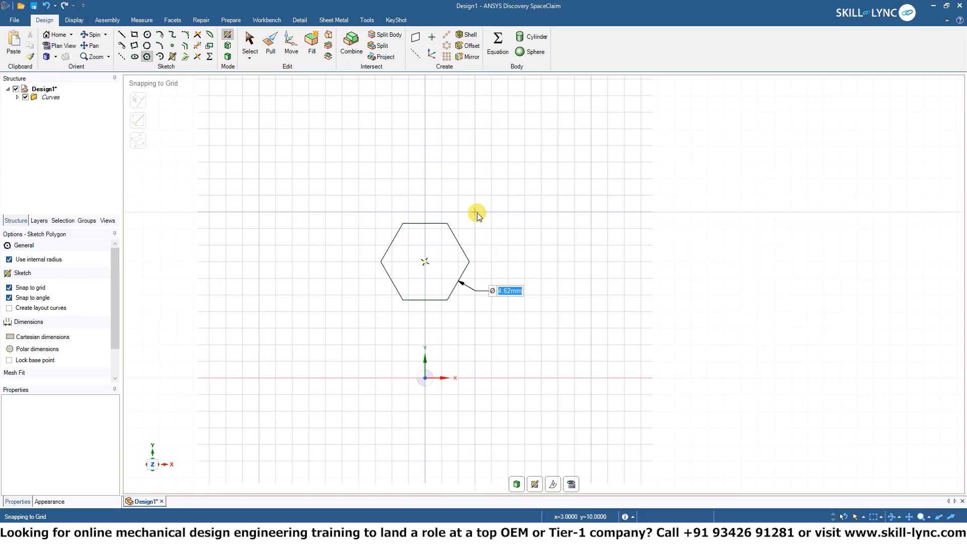
text(5)
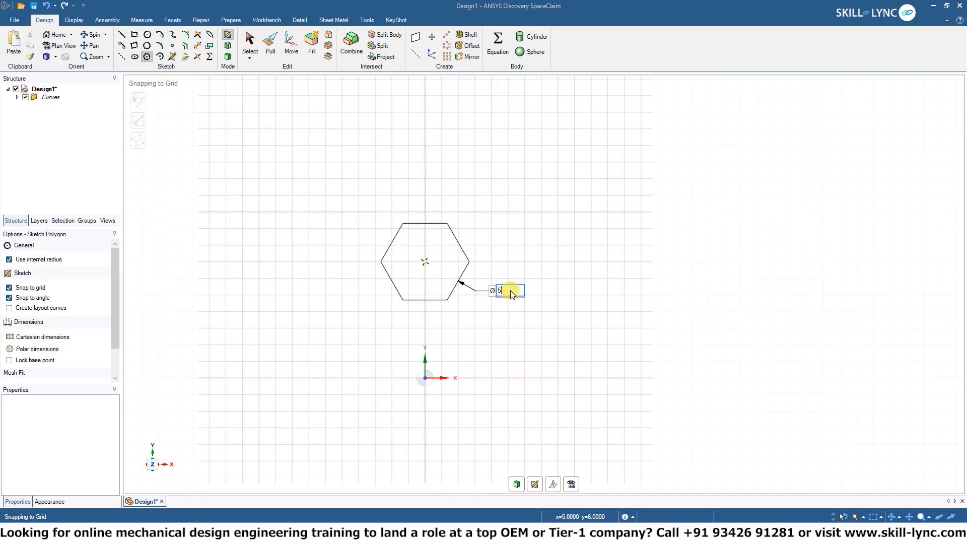
key(Return)
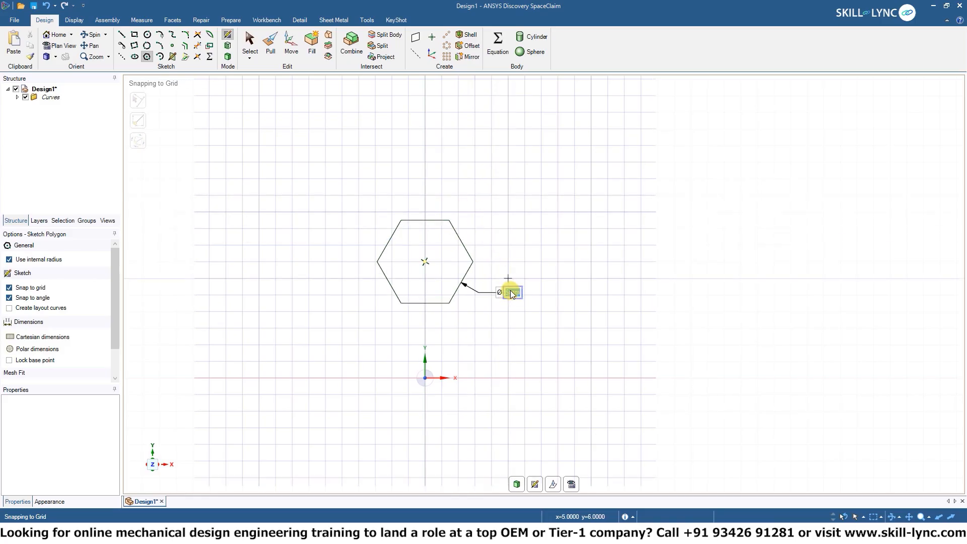
Step: Sketch a second six-sided polygon about 6 mm in internal diameter beside the first, and request its properties
click(574, 212)
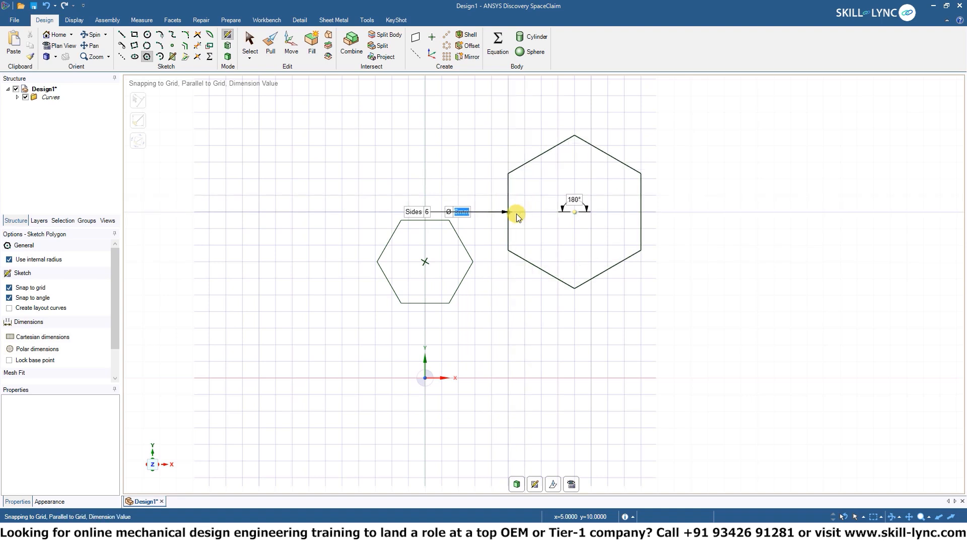
click(520, 208)
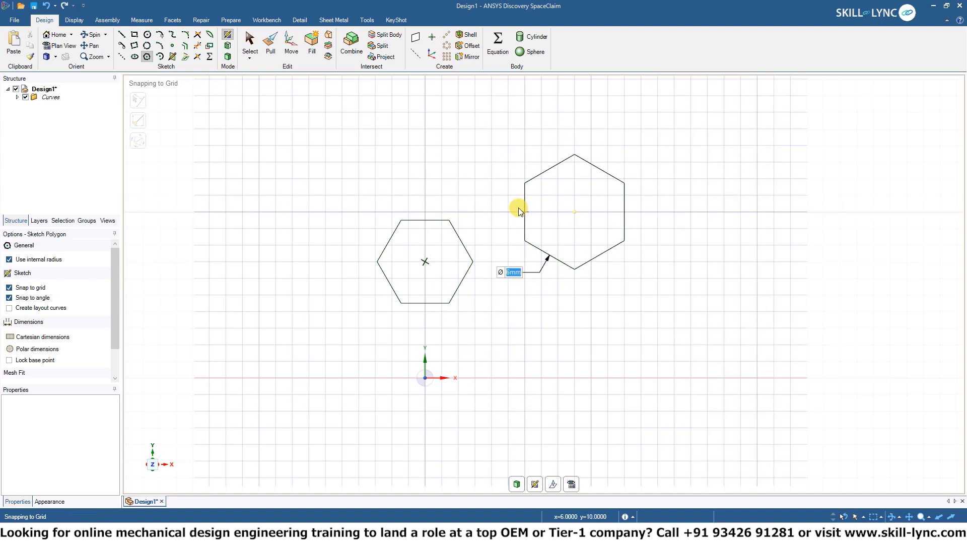
right_click(511, 274)
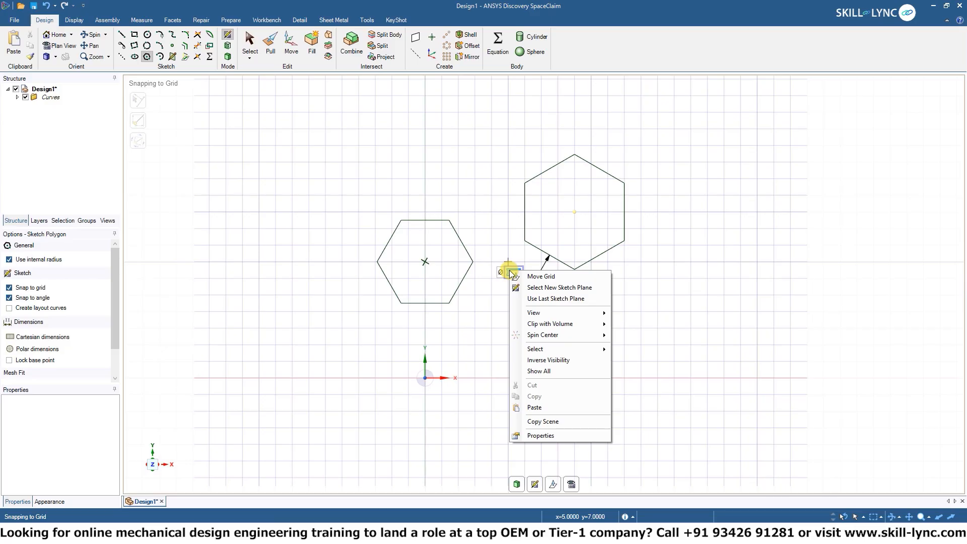
click(550, 433)
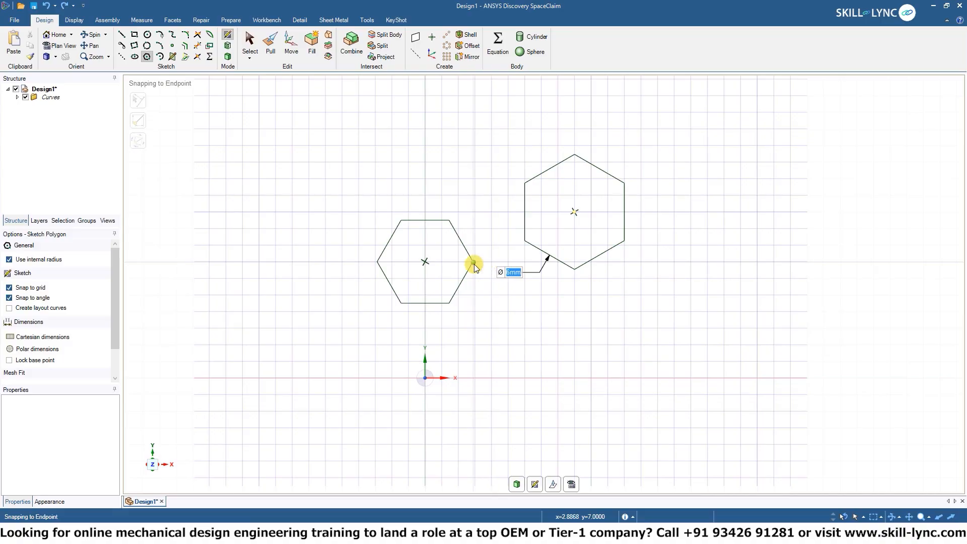
Step: Undo both polygons so the sketch plane is empty
key(ctrl+z)
key(ctrl+z)
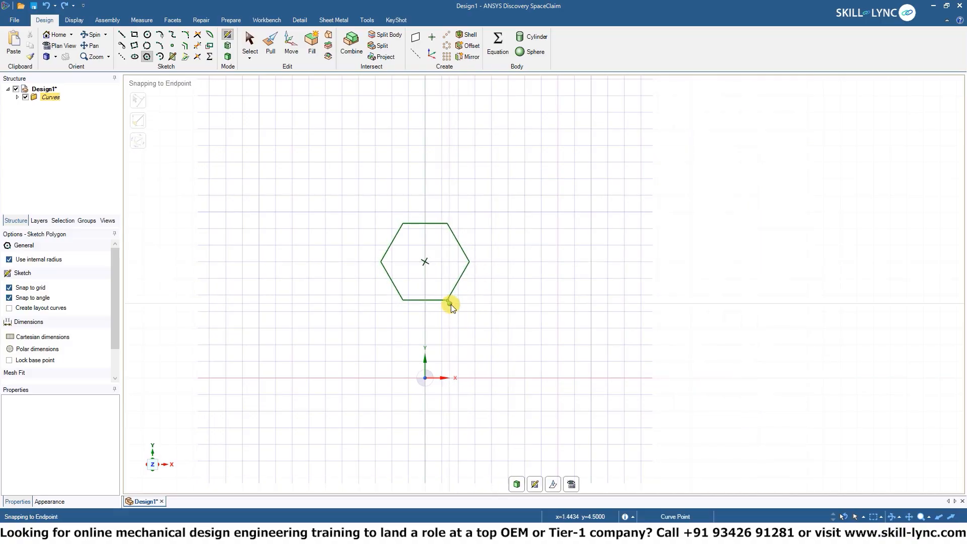
key(ctrl+z)
Step: Sketch a six-sided polygon about 6.93 mm in internal diameter, centred 3 mm left of and 12 mm above the origin, and request its properties
click(375, 179)
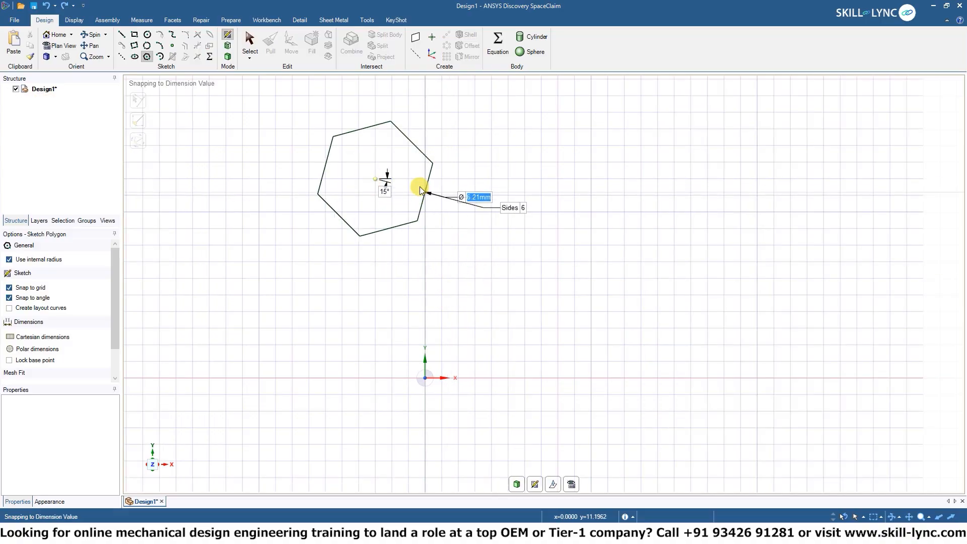
click(421, 207)
right_click(422, 207)
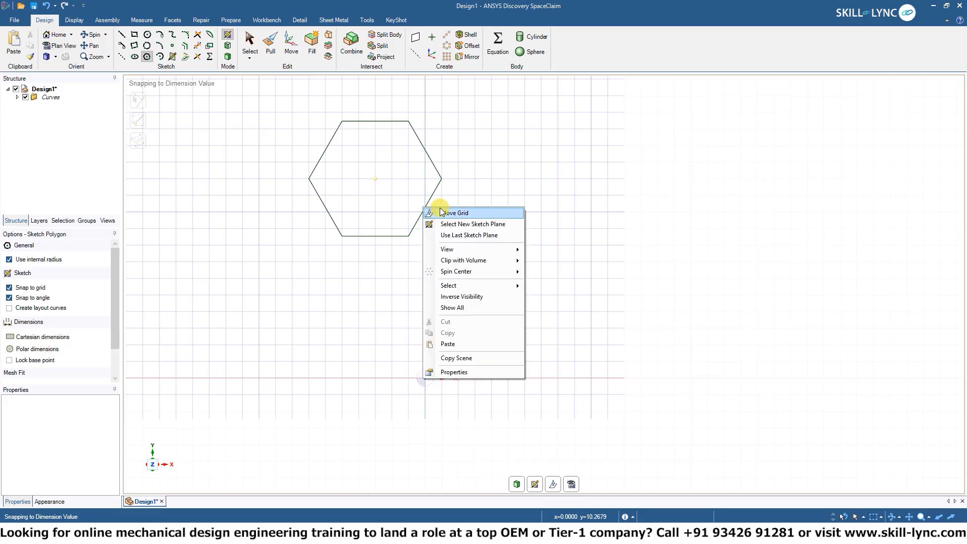
click(484, 372)
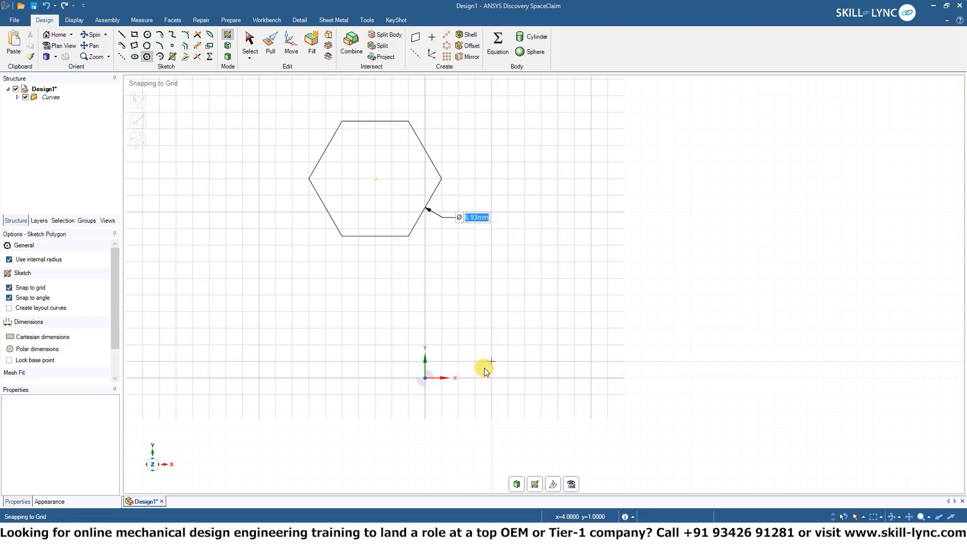
right_click(467, 215)
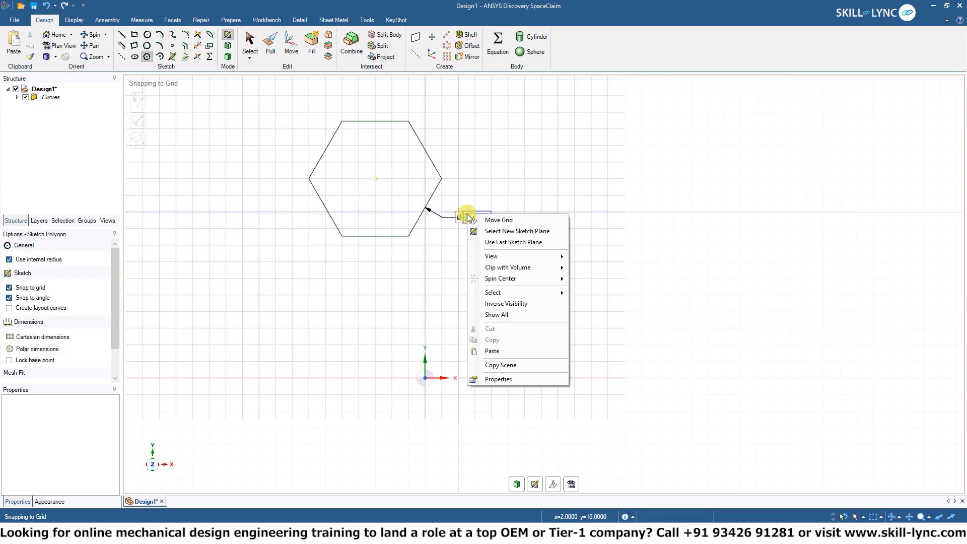
click(506, 385)
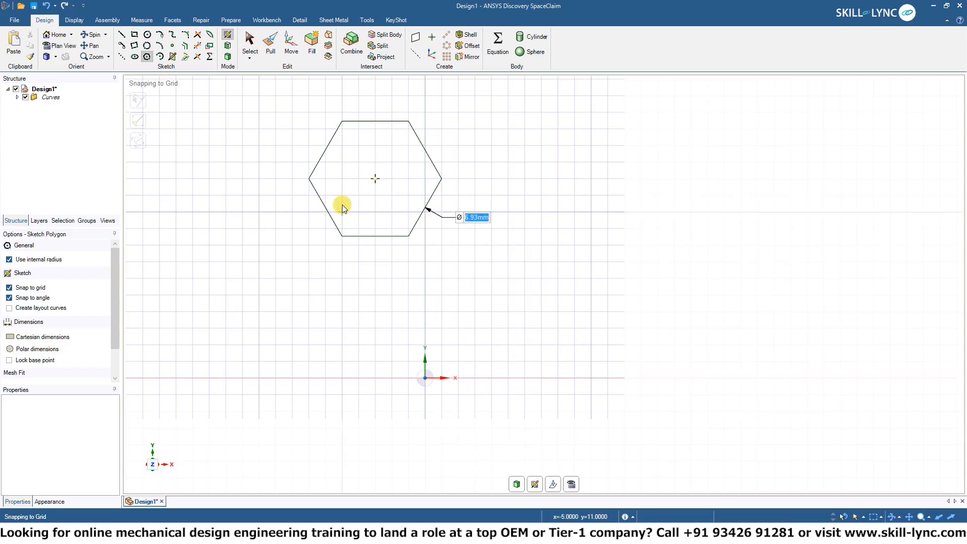
Step: Select the polygon and set its number of sides to 7 in its properties
click(254, 38)
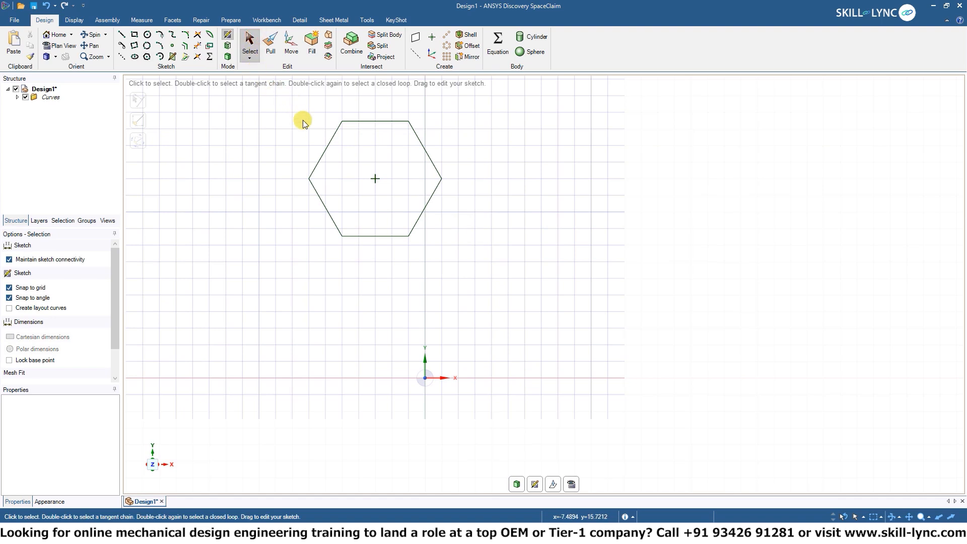
click(325, 150)
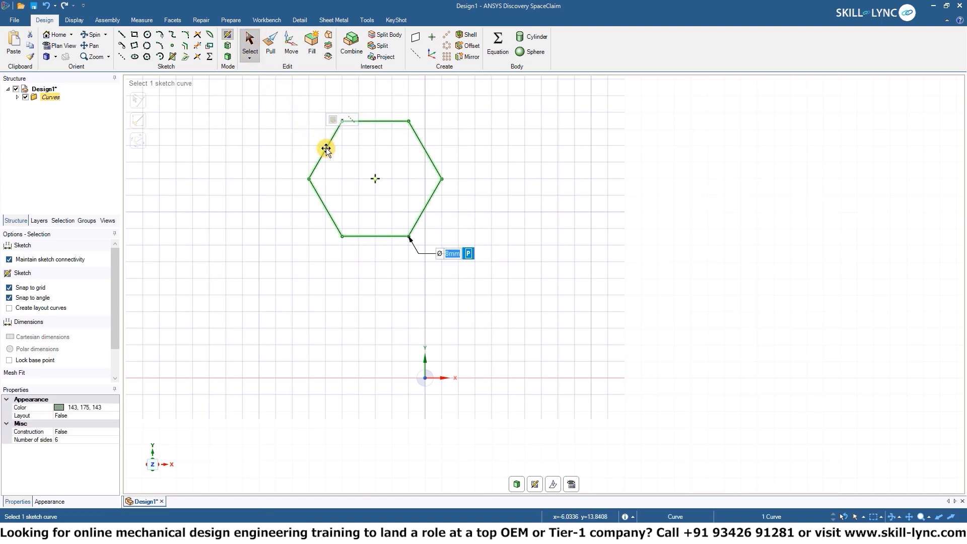
right_click(326, 149)
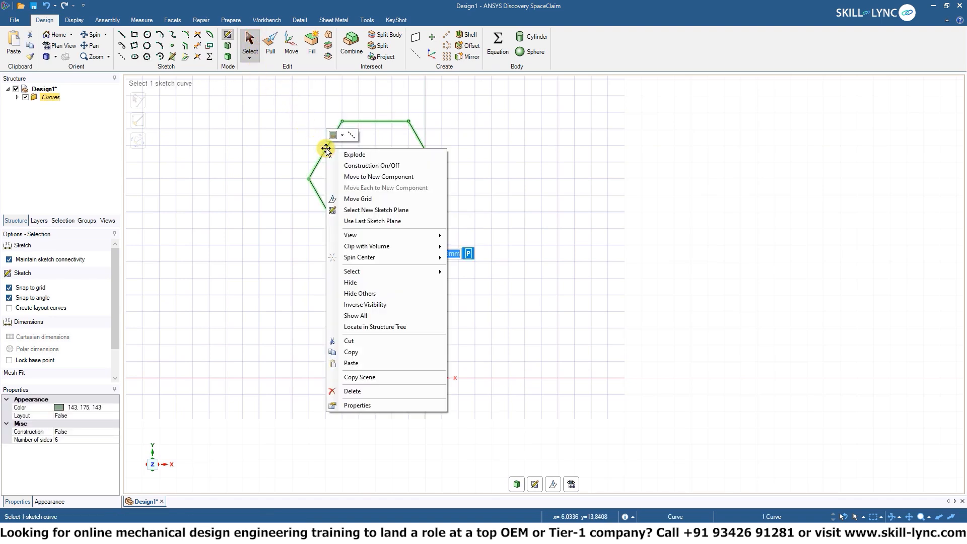
click(387, 404)
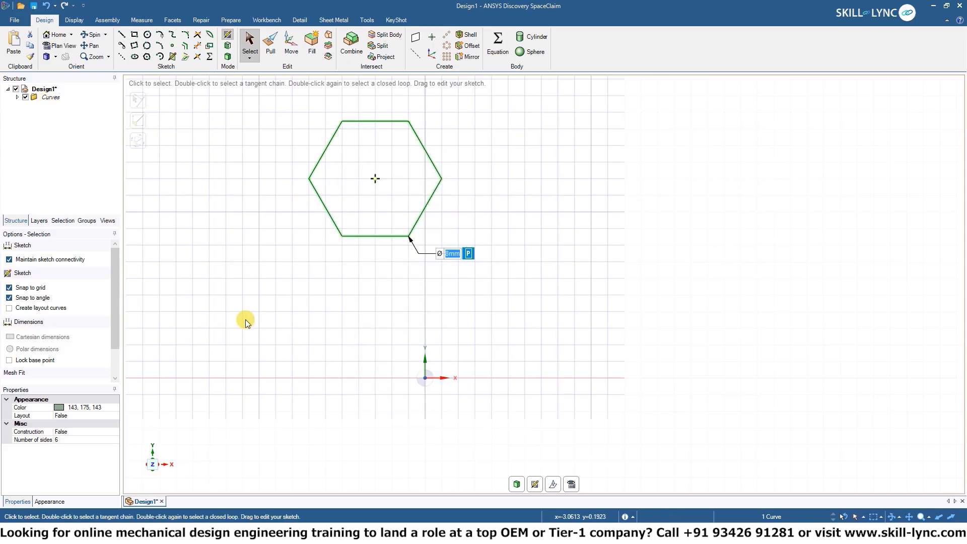
click(62, 440)
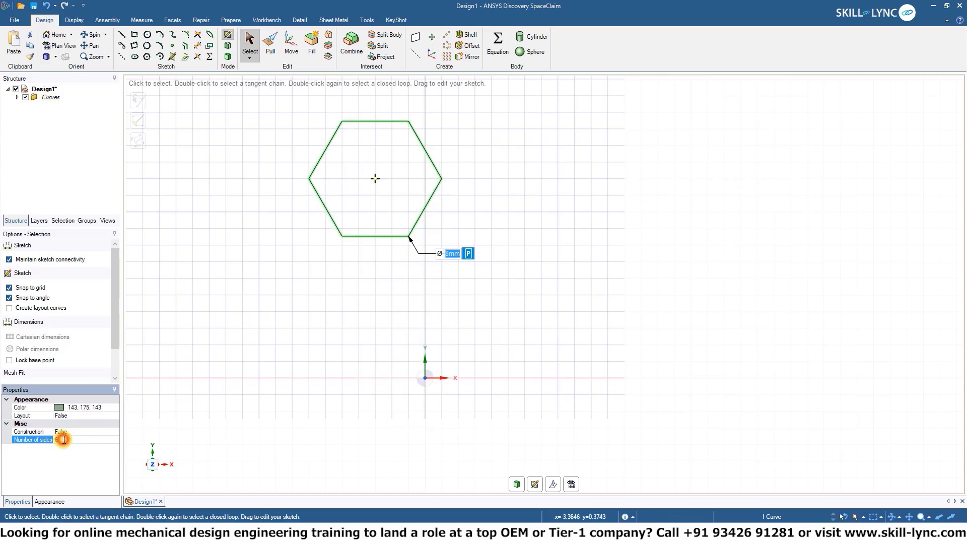
key(BackSpace)
text(7)
key(Return)
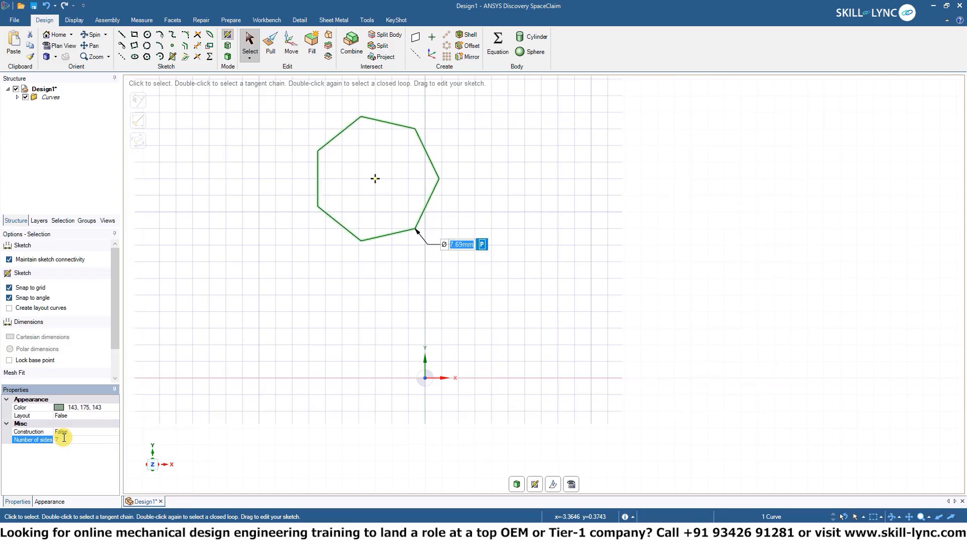
Step: Change the polygon's number of sides to 8
click(63, 437)
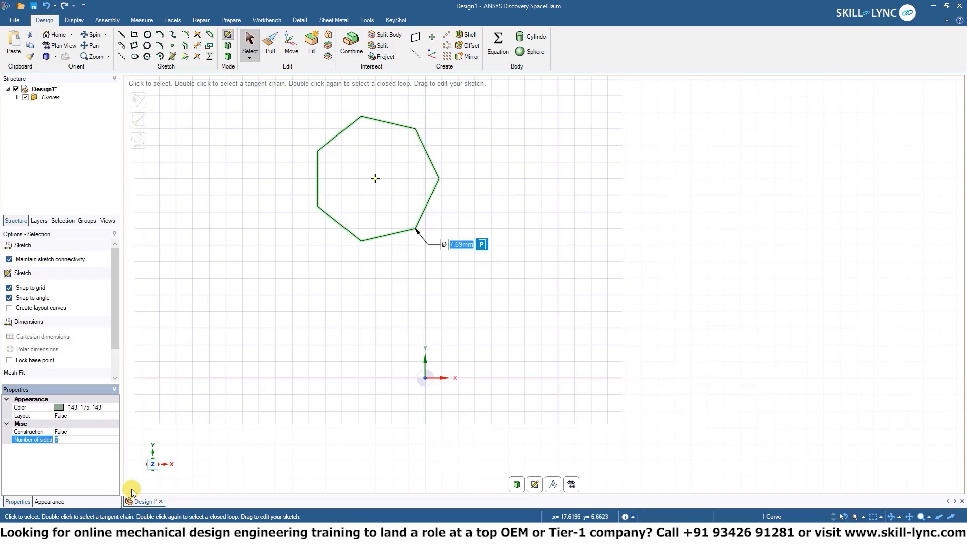
text(8)
key(Return)
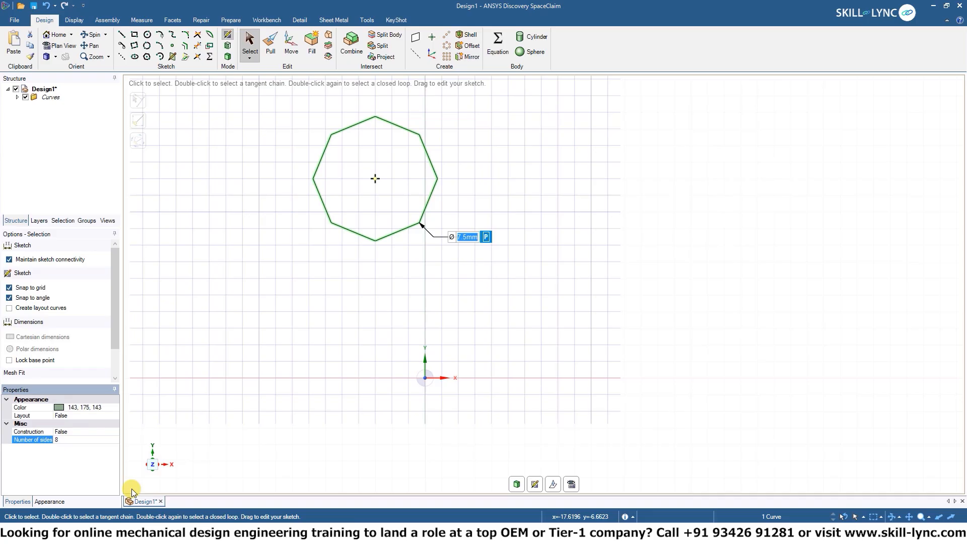
Step: Delete the eight-sided polygon from the sketch
click(379, 261)
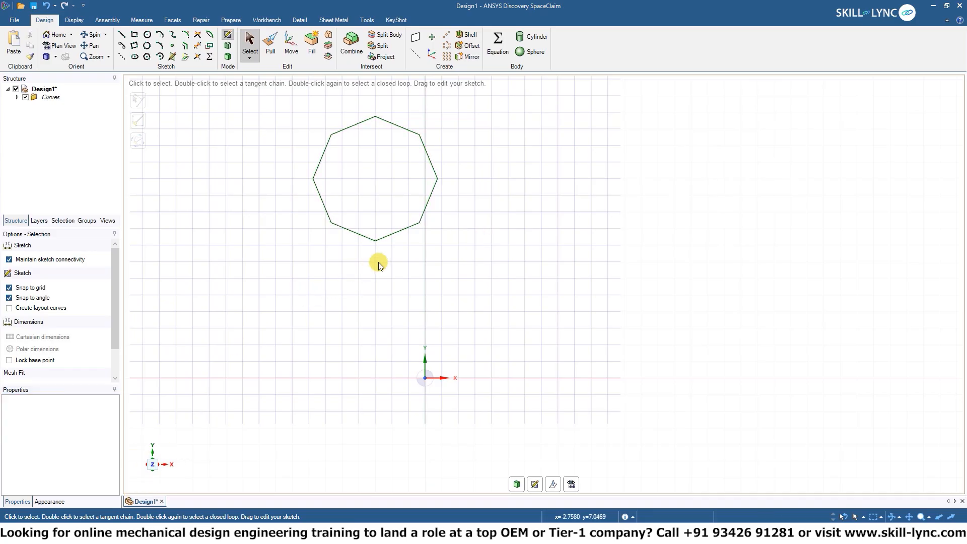
click(413, 220)
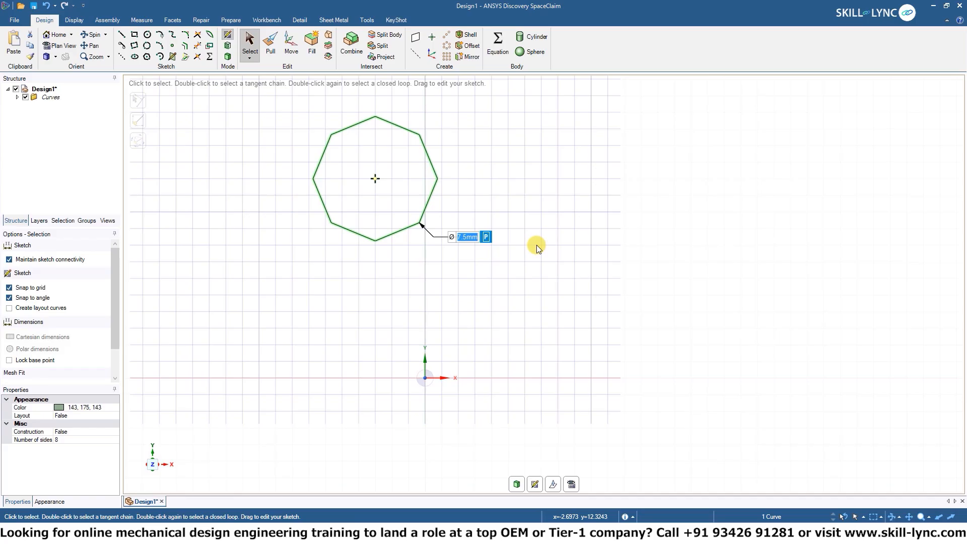
key(Delete)
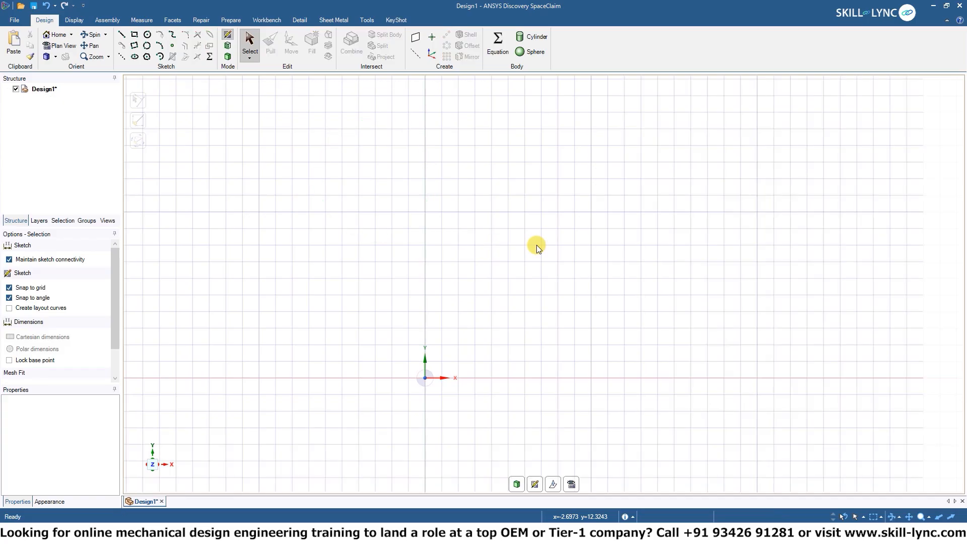
Step: Sketch a six-sided polygon 8 mm in internal diameter, centred on the vertical axis 10 mm above the origin
click(146, 56)
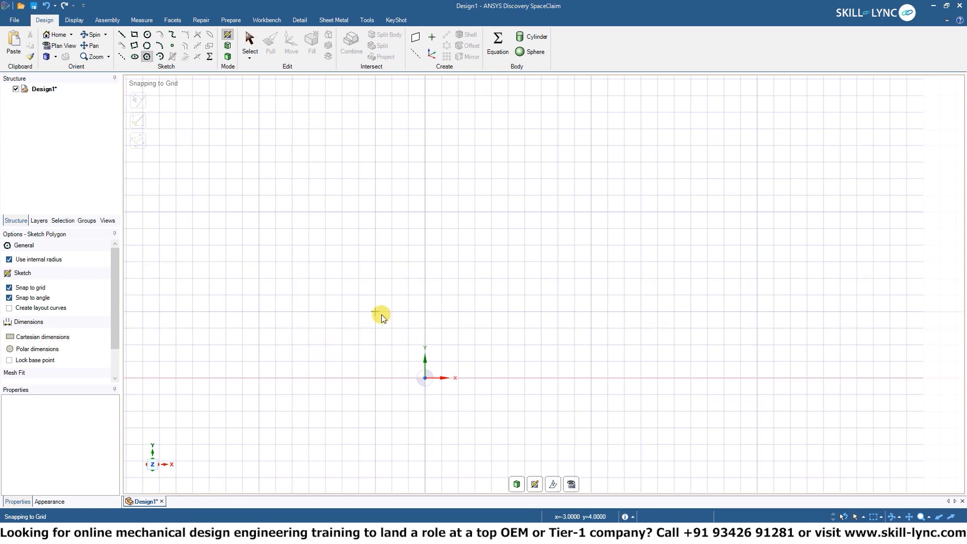
click(423, 211)
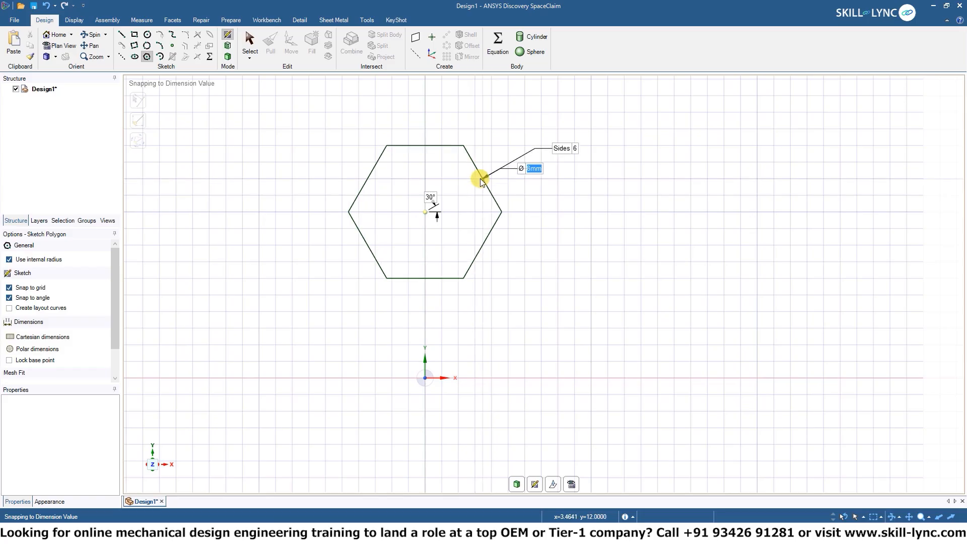
click(480, 181)
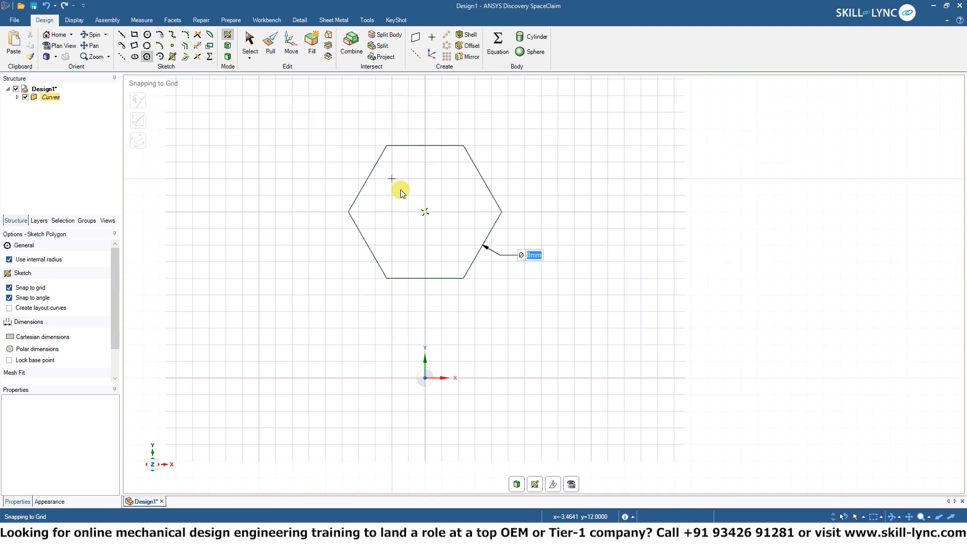
click(425, 211)
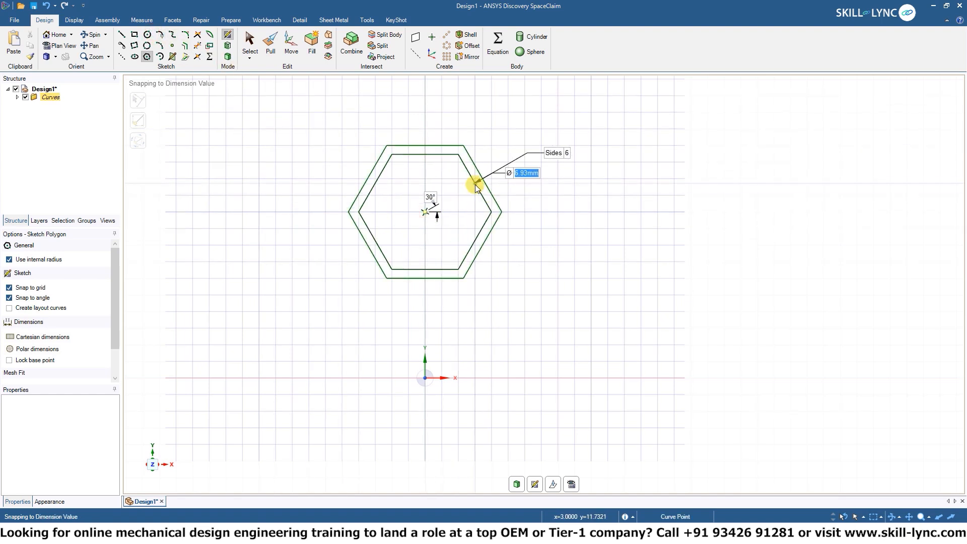
key(Escape)
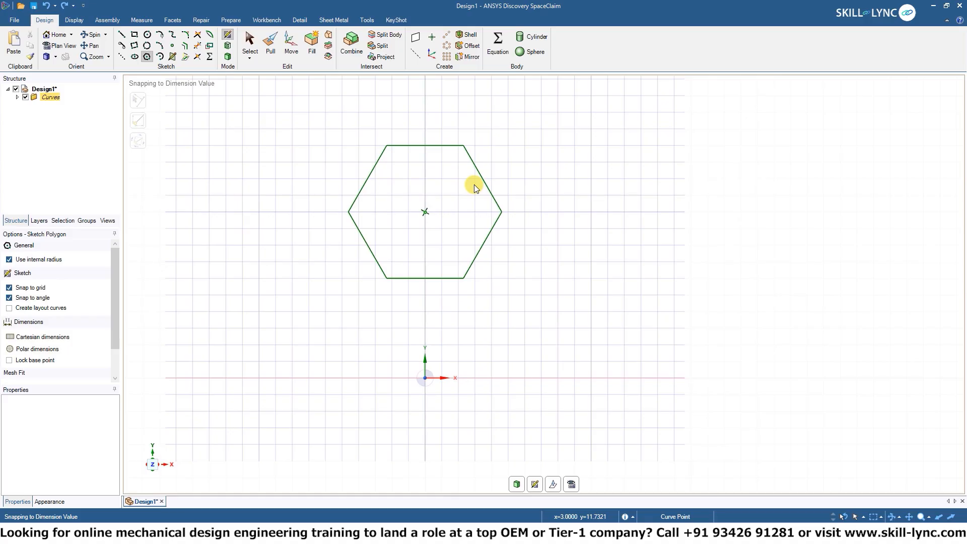
Step: Sketch a circle 8 mm in diameter from the hexagon's centre, and leave the circle tool
click(147, 34)
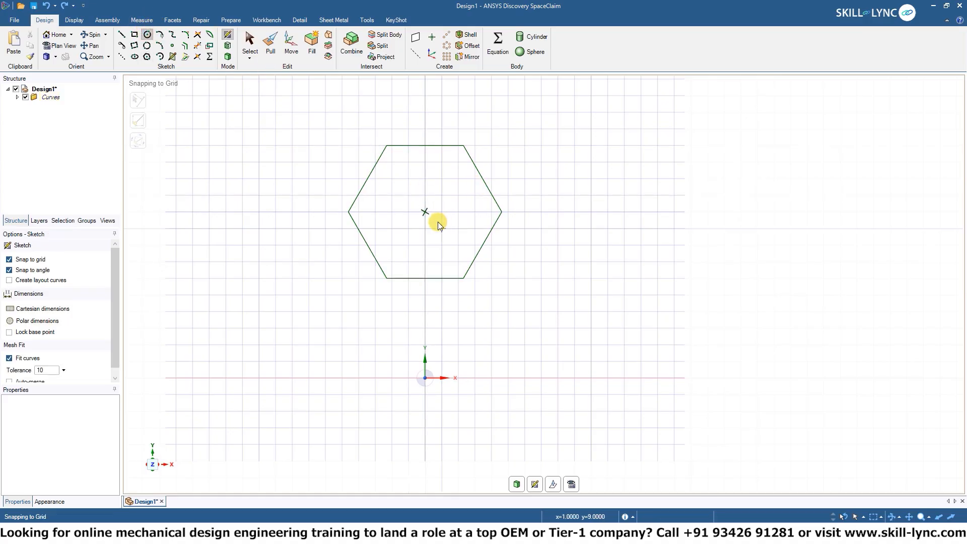
click(425, 212)
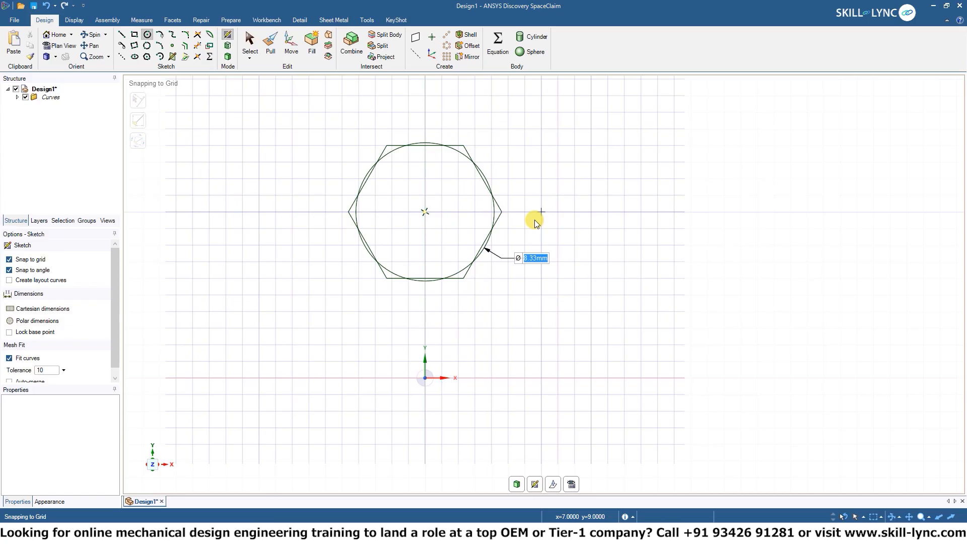
text(8)
key(Tab)
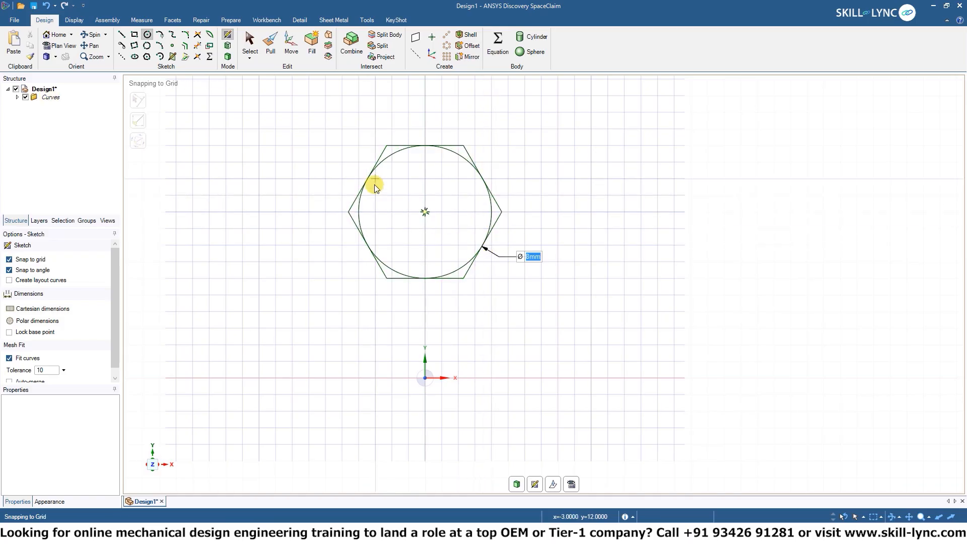
click(249, 38)
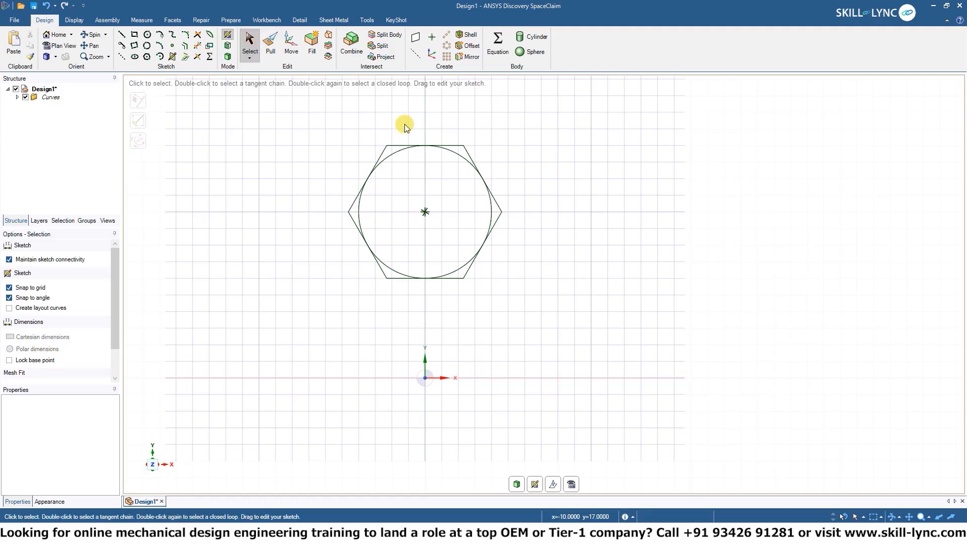
Step: Set the hexagon's corner-to-corner diameter to 8 mm and delete the circle inscribed in it
click(496, 222)
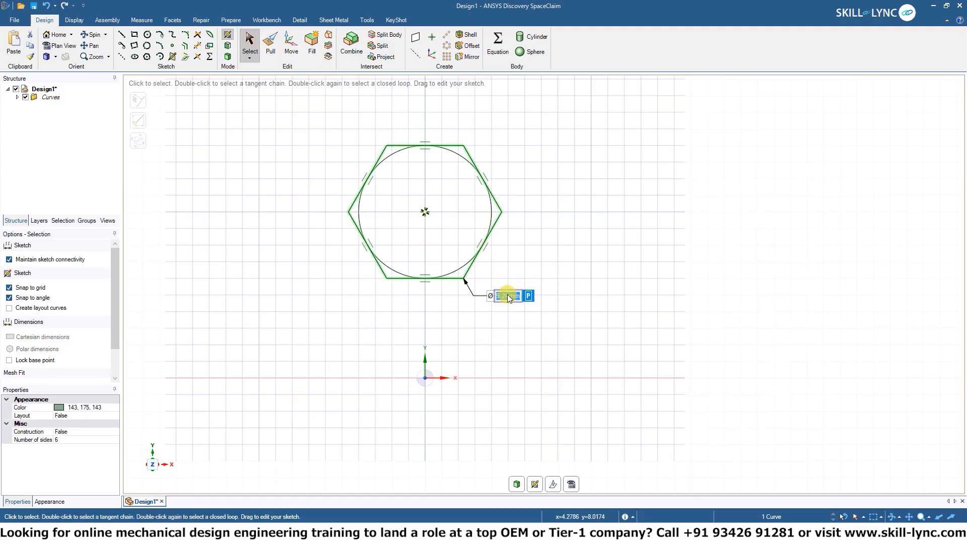
click(507, 297)
key(Return)
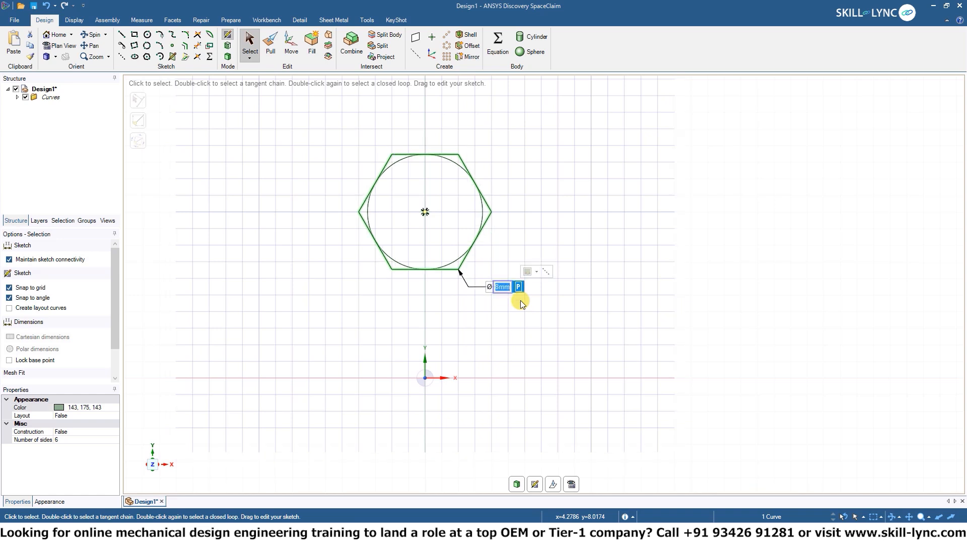
click(454, 261)
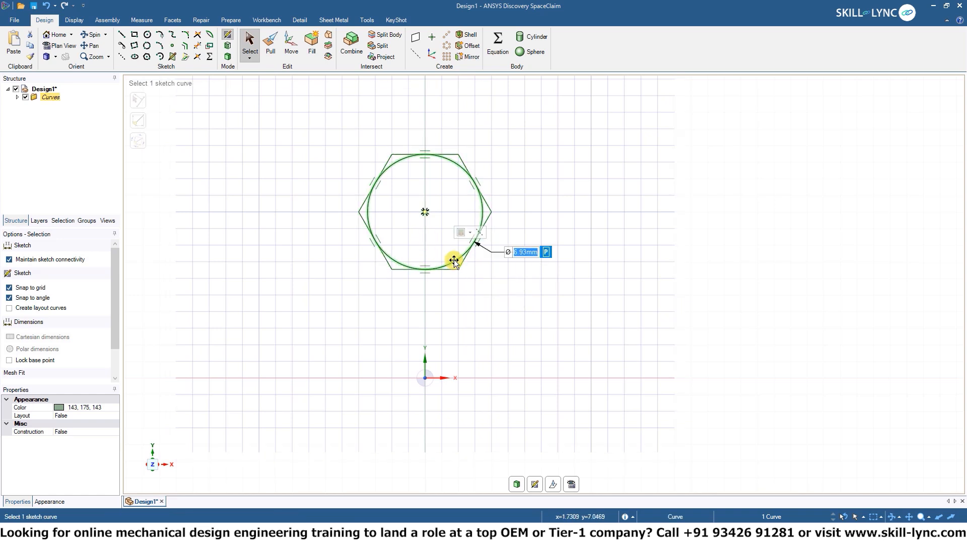
key(Delete)
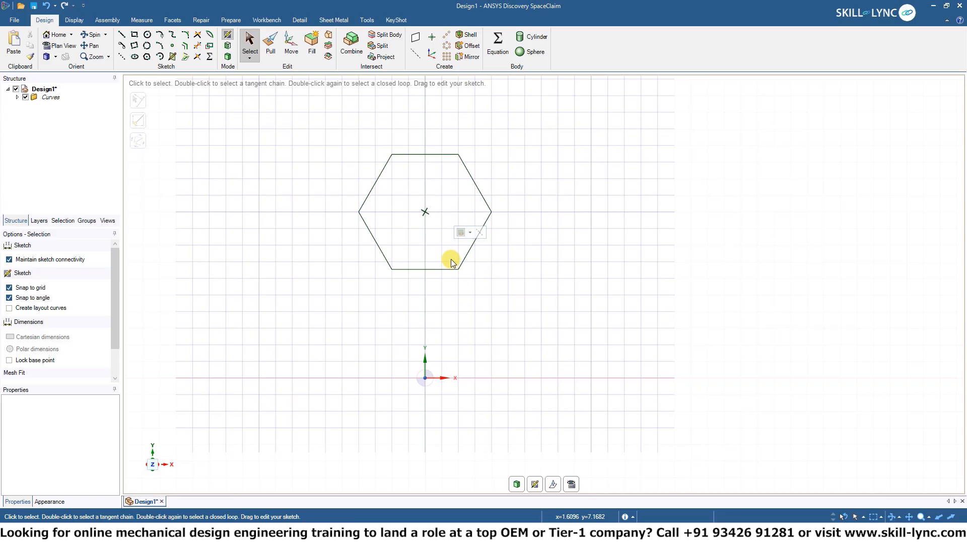
Step: Sketch a circle about 8.25 mm in diameter from the hexagon's centre, try an 8 mm diameter, and undo that value
click(476, 237)
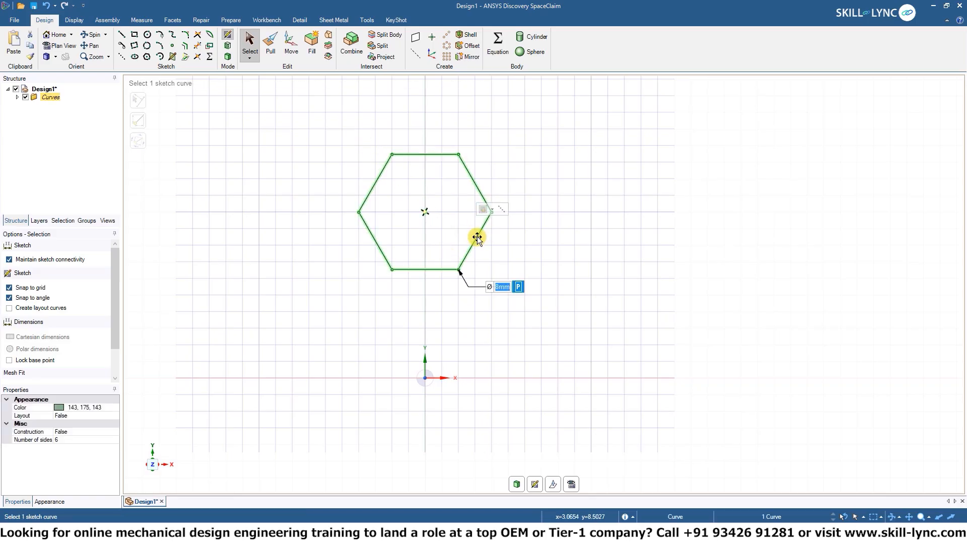
click(147, 34)
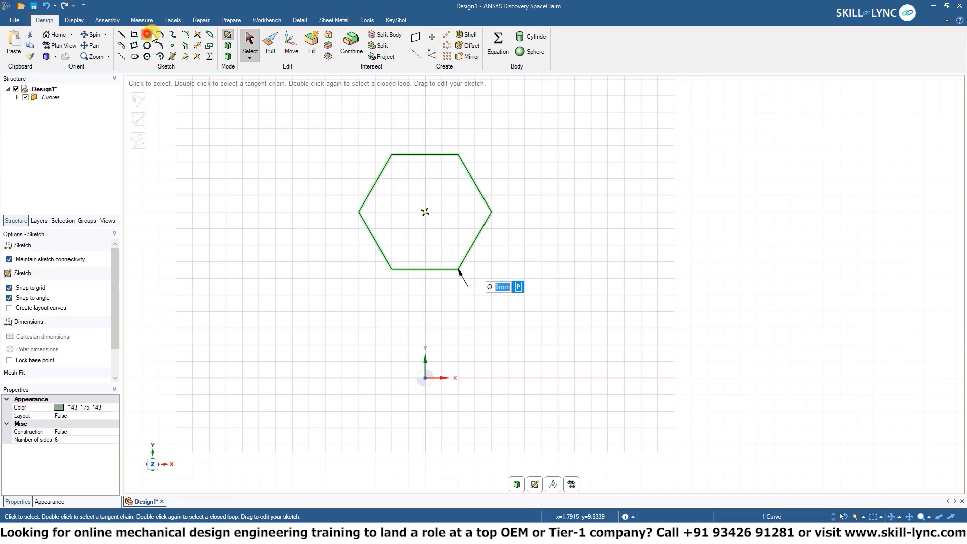
click(424, 212)
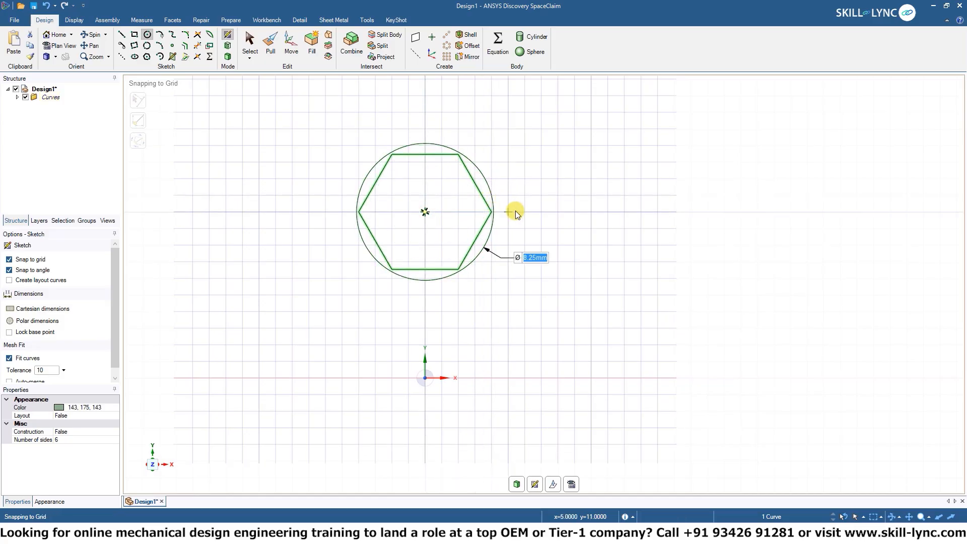
text(8)
key(Return)
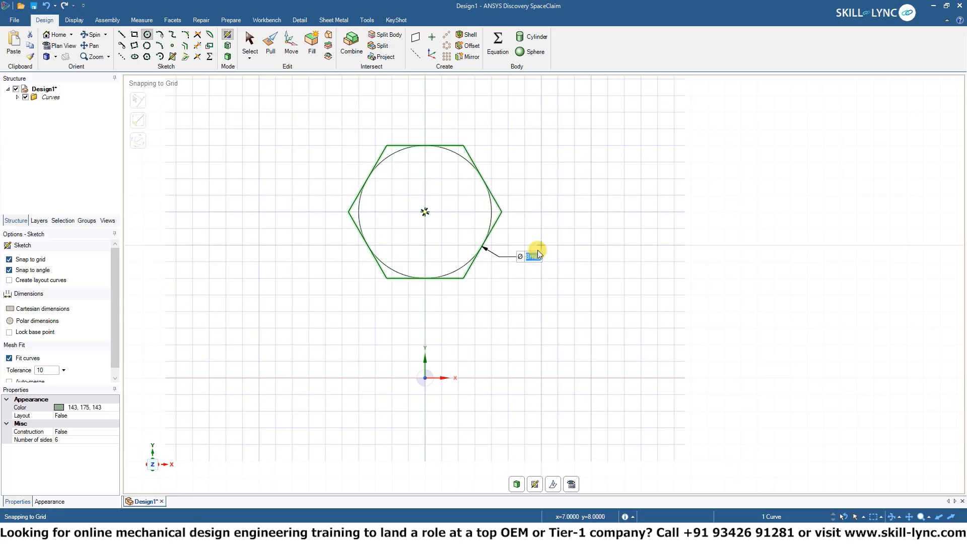
key(ctrl+z)
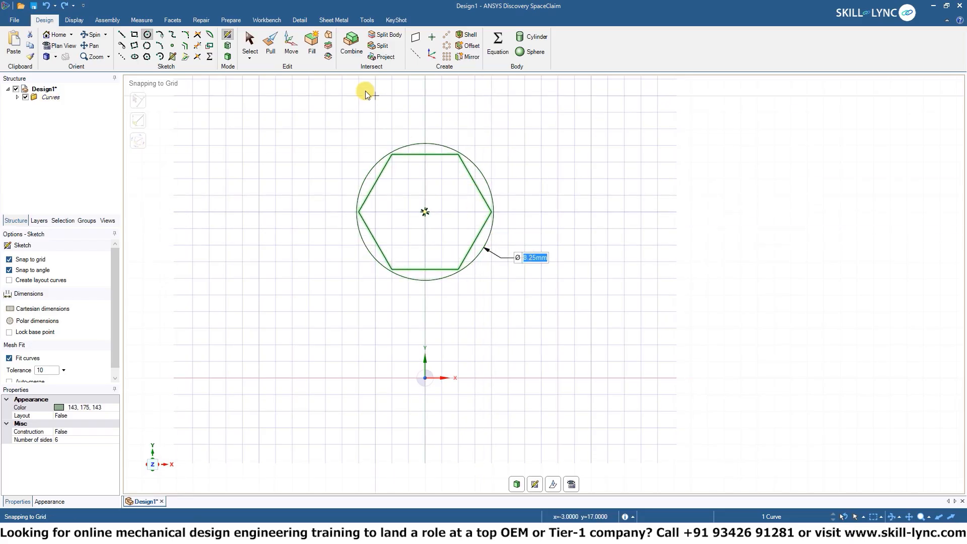
Step: Leave the circle tool and set the diameter of the circle around the hexagon to 8 mm
click(250, 38)
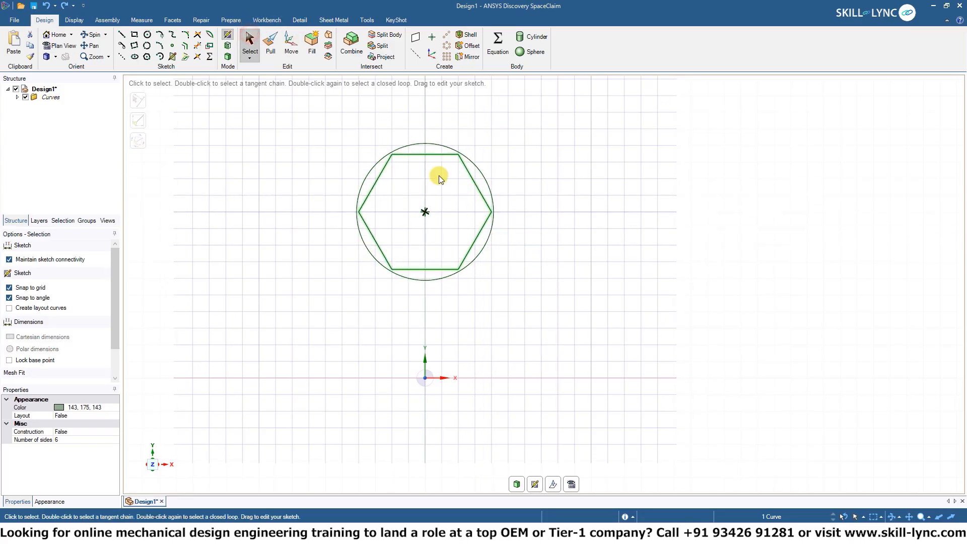
click(490, 239)
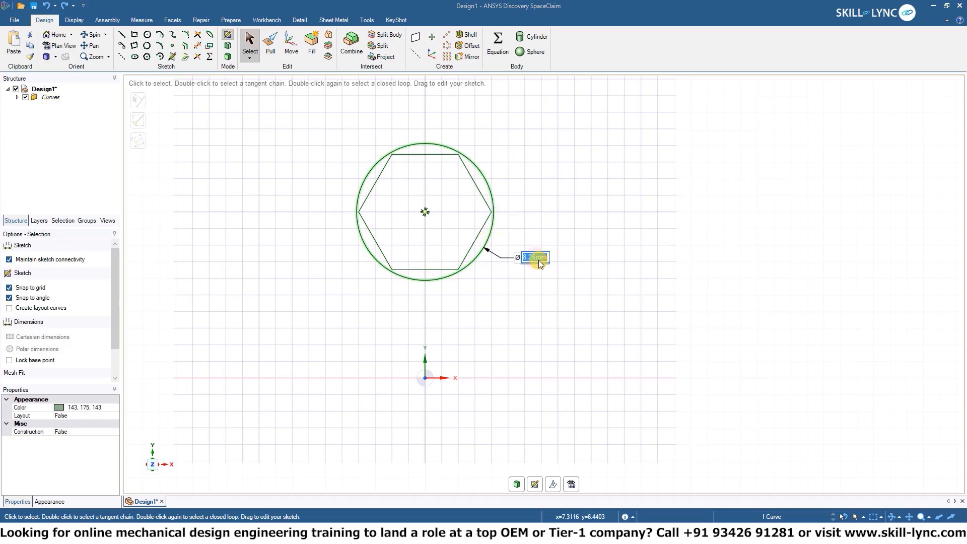
text(8)
key(Return)
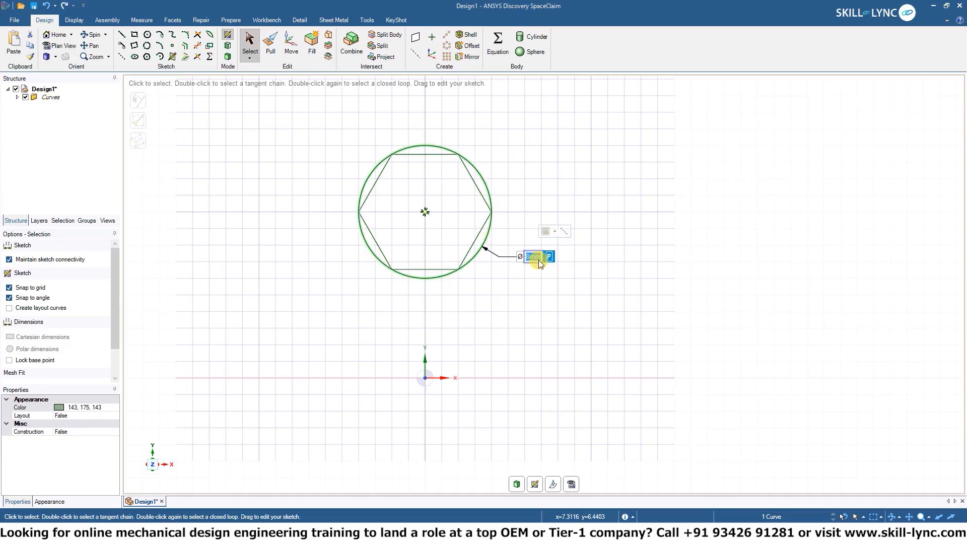
click(505, 271)
Step: Compare the diameters of the circle and the hexagon, and clear the selection
click(476, 253)
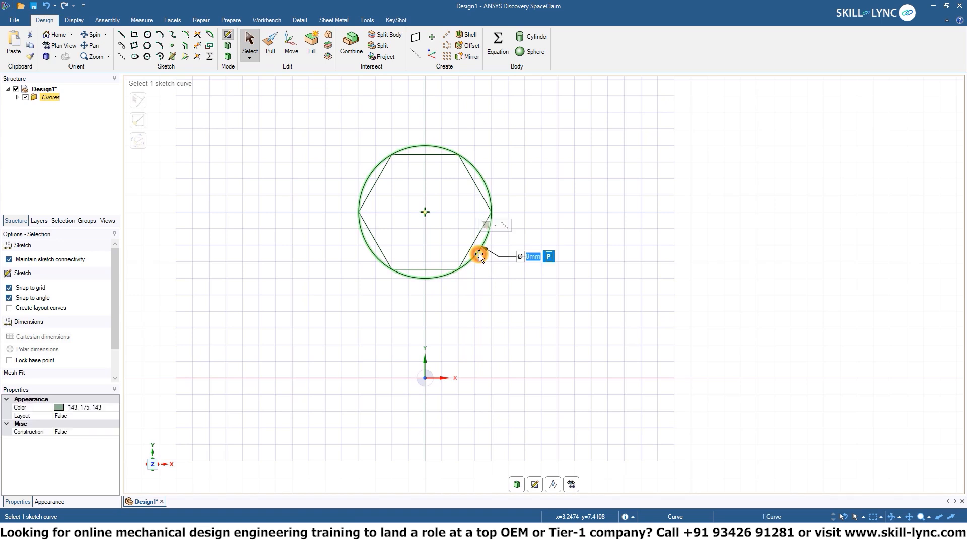
click(470, 252)
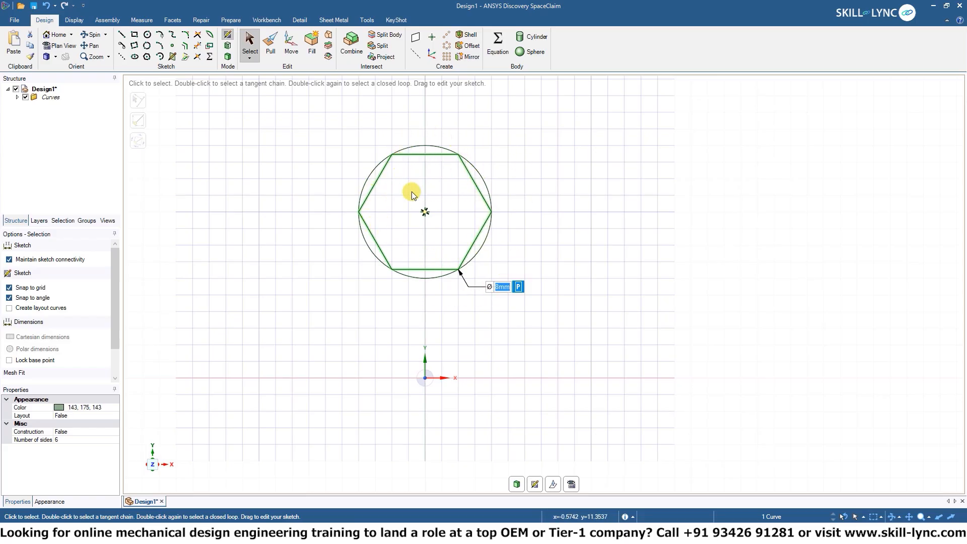
click(356, 214)
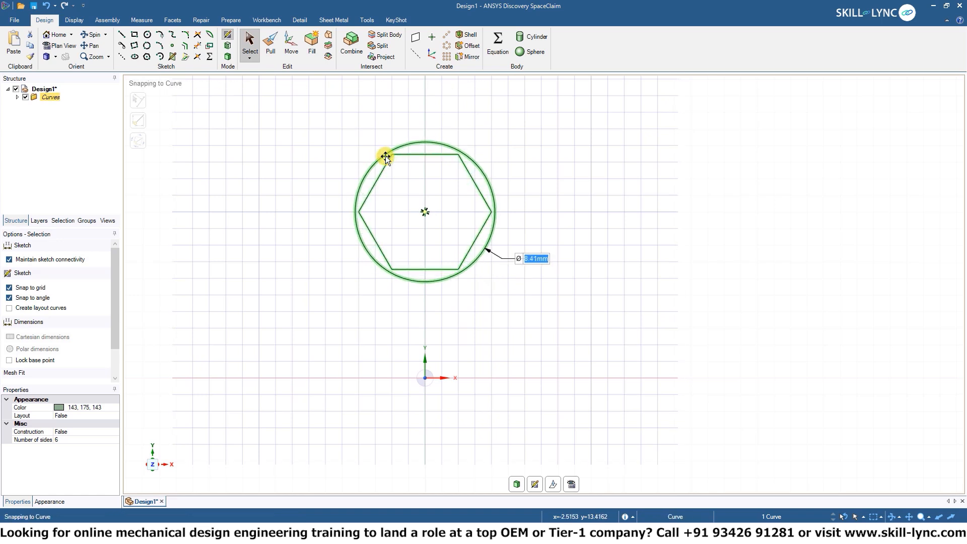
drag(388, 155, 385, 158)
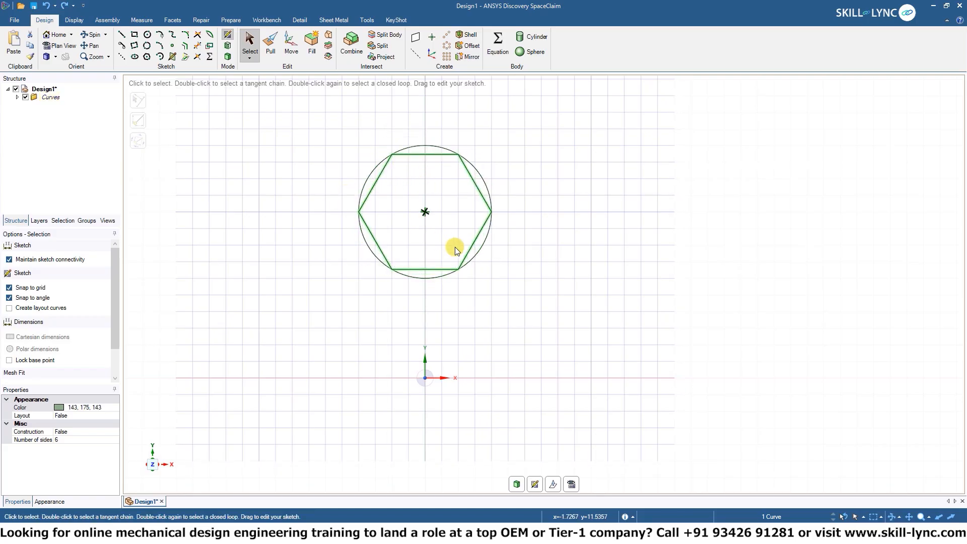
click(491, 281)
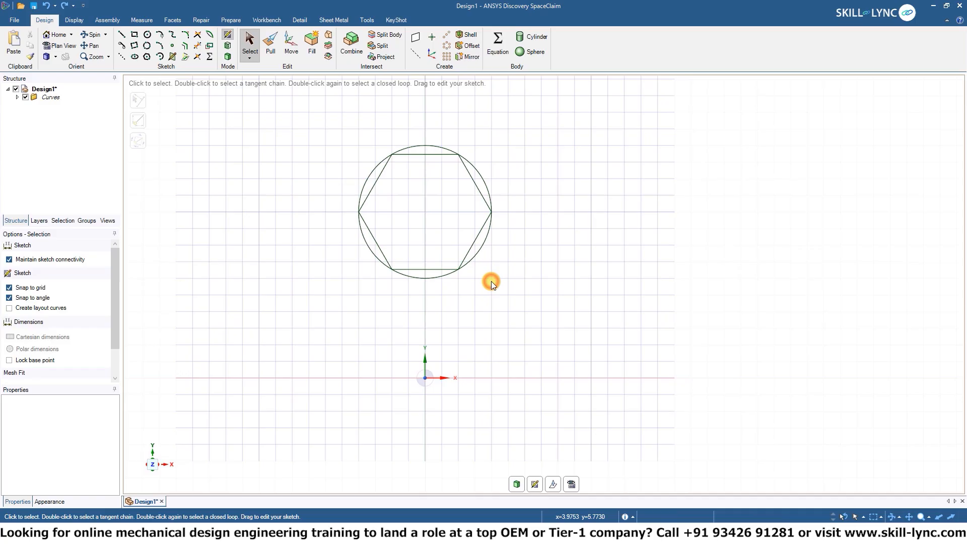
Step: Delete the circle around the hexagon, check the hexagon's diameter, and clear the selection
click(476, 257)
key(Delete)
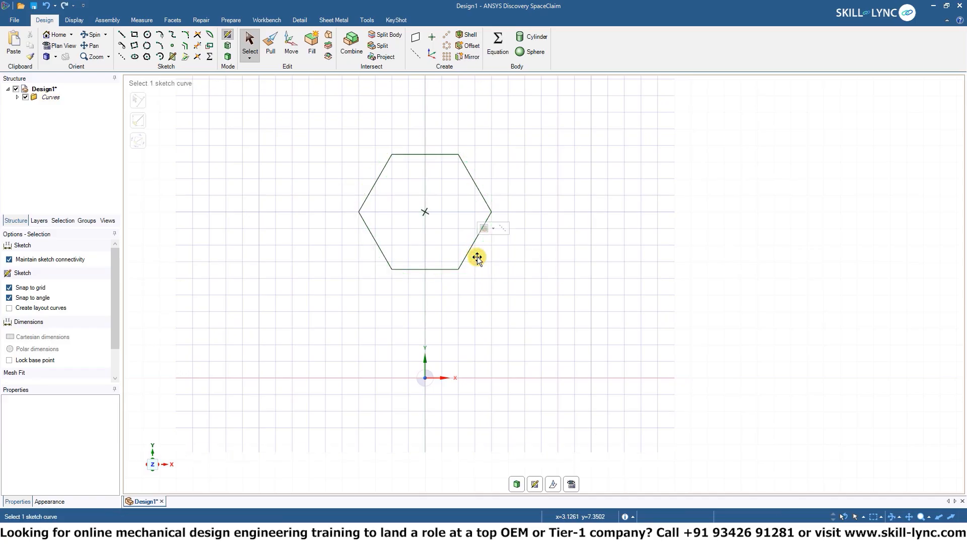
click(469, 251)
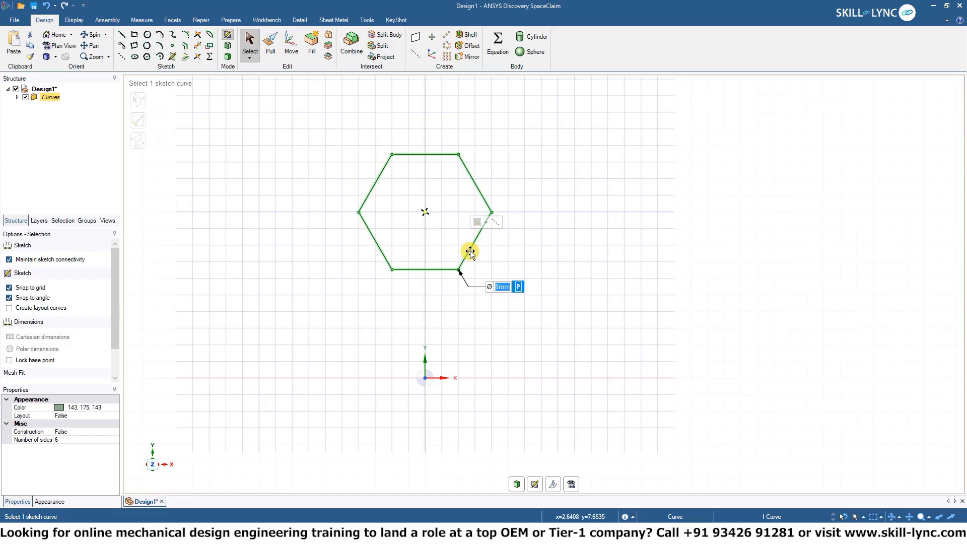
click(543, 225)
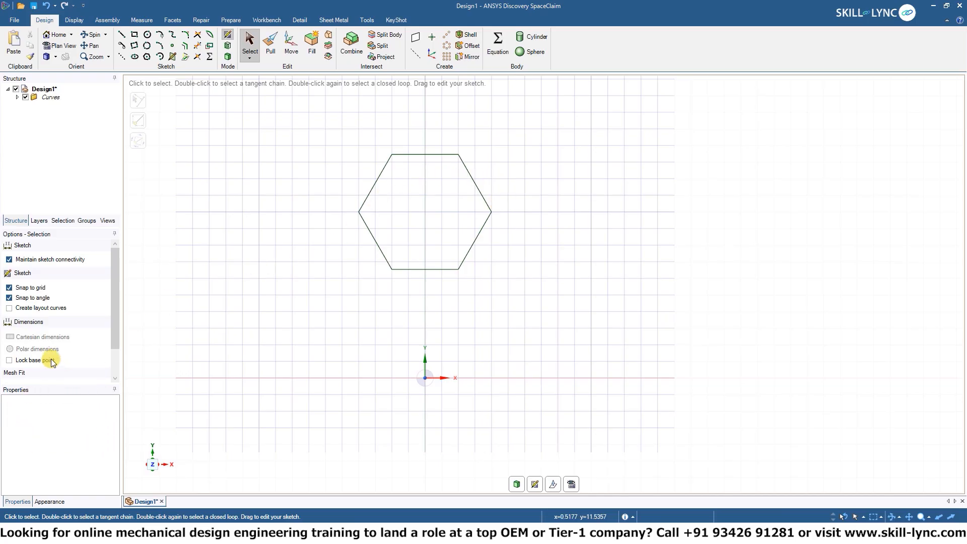
Step: Set the hexagon's number of sides to 5
click(373, 237)
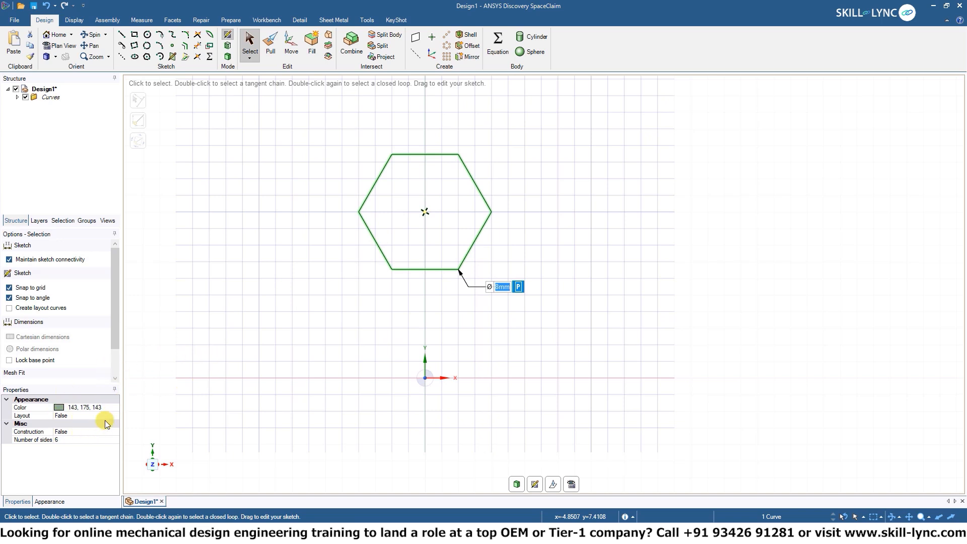
click(63, 441)
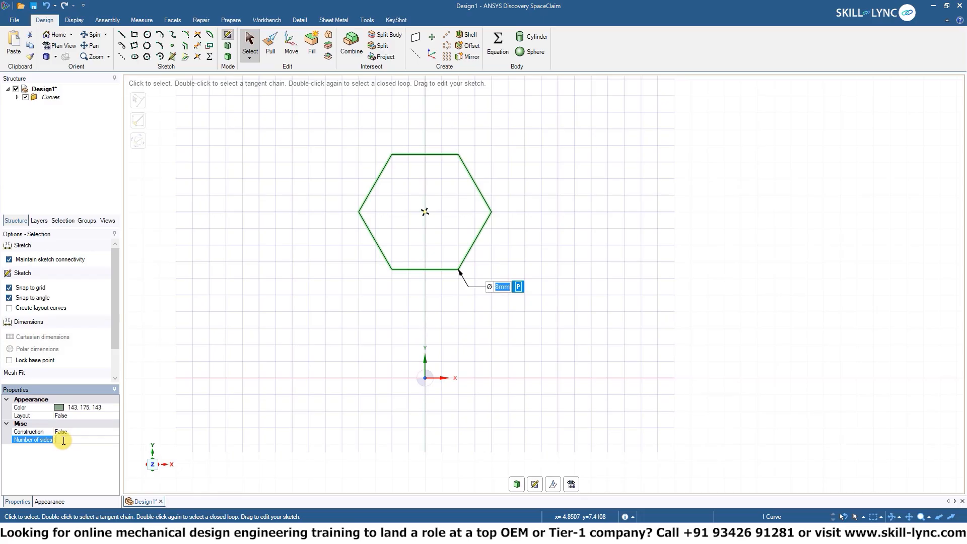
key(Return)
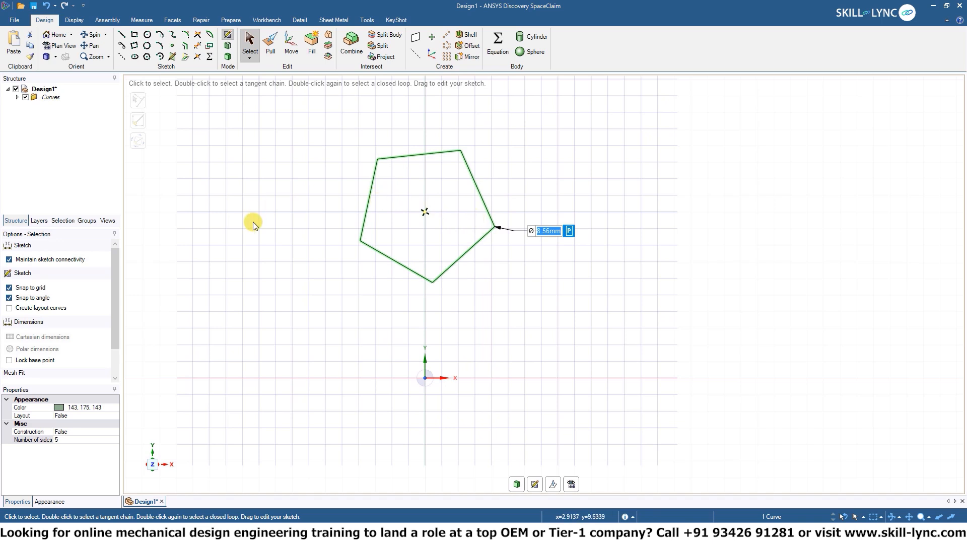
Step: Set the five-sided polygon's number of sides to 4
click(69, 436)
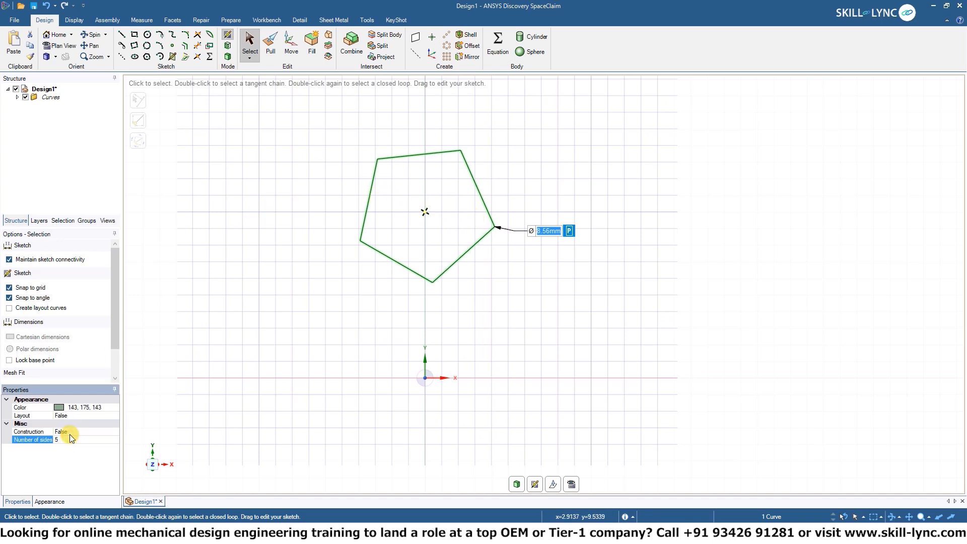
key(Return)
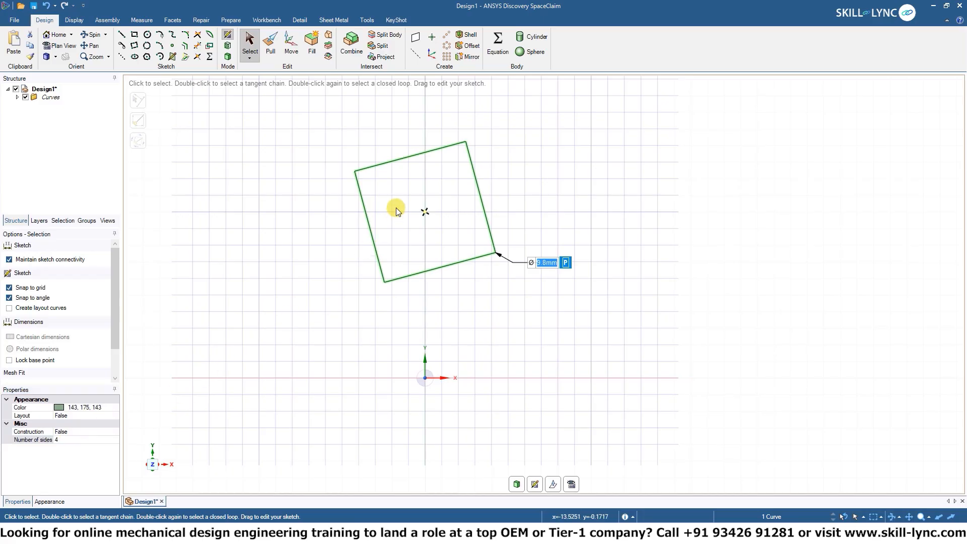
mouse_move(368, 223)
mouse_down()
mouse_move(335, 231)
mouse_move(367, 221)
mouse_up()
Step: Set the four-sided polygon's number of sides to 3
click(73, 440)
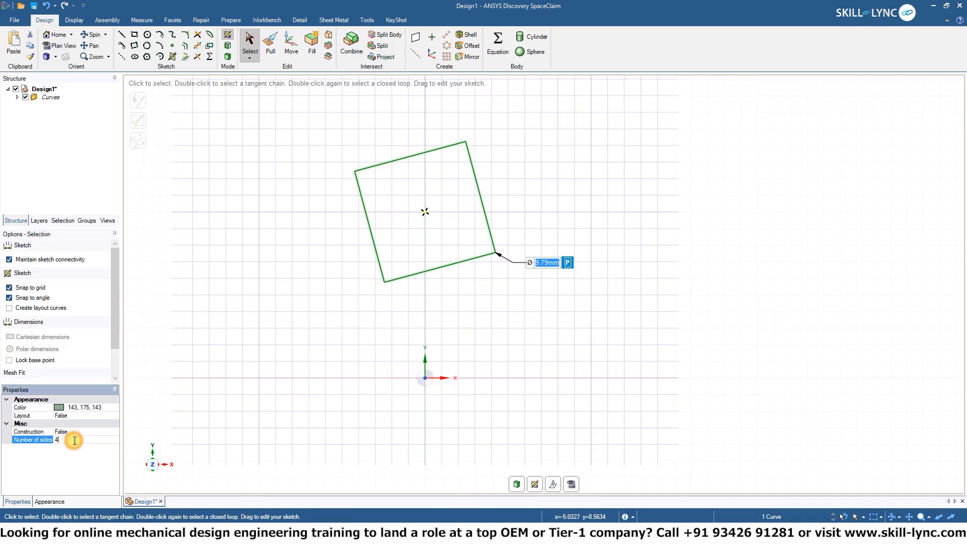
text(3)
key(Return)
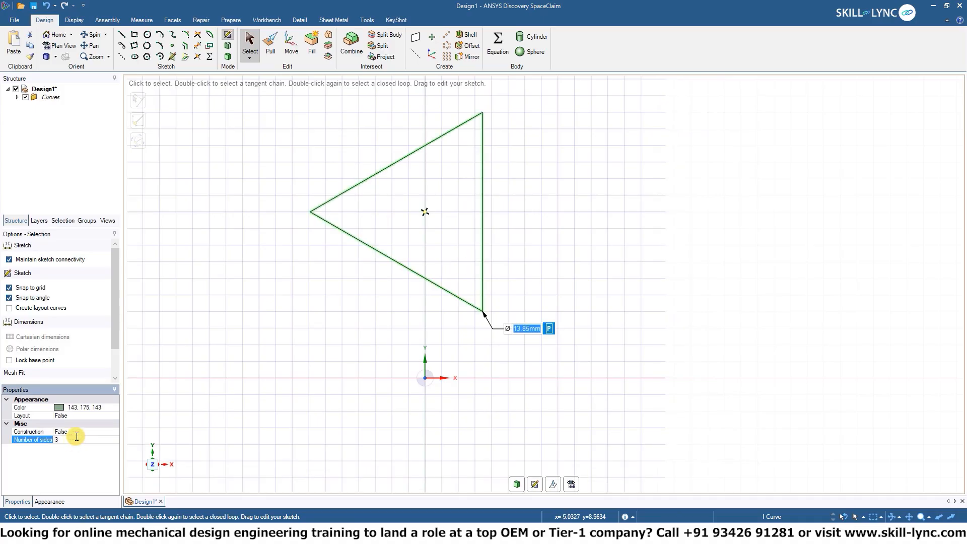
Step: Try 2 as the triangle's number of sides, and set it to 9 instead
click(65, 440)
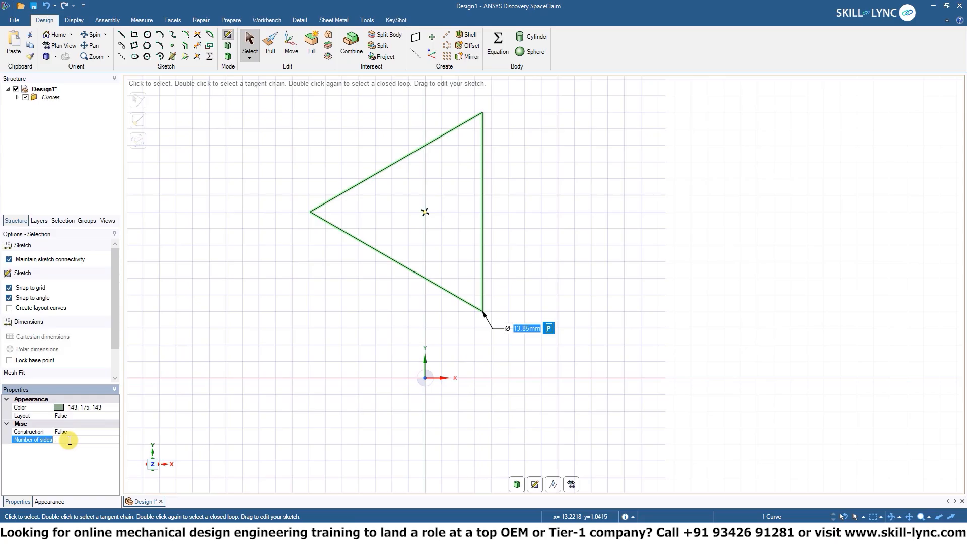
text(2)
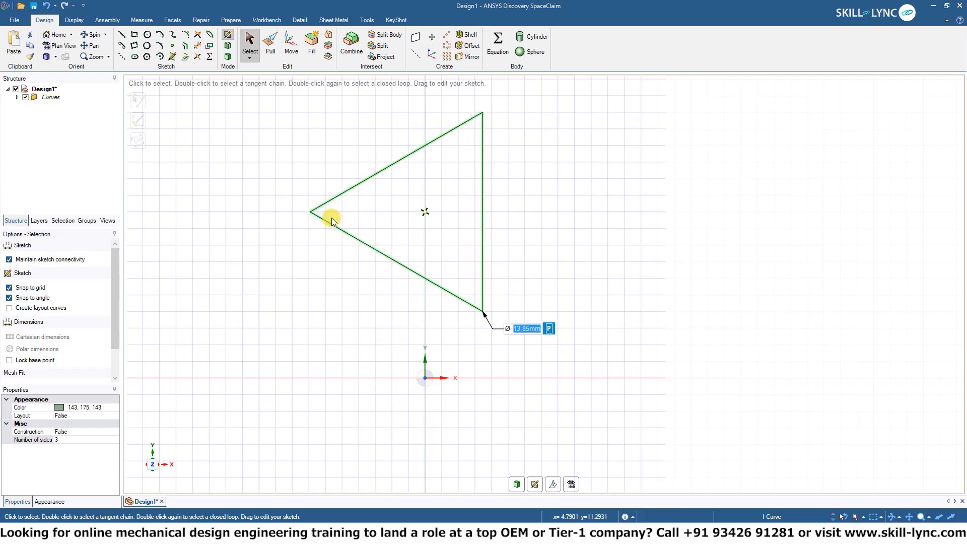
click(78, 440)
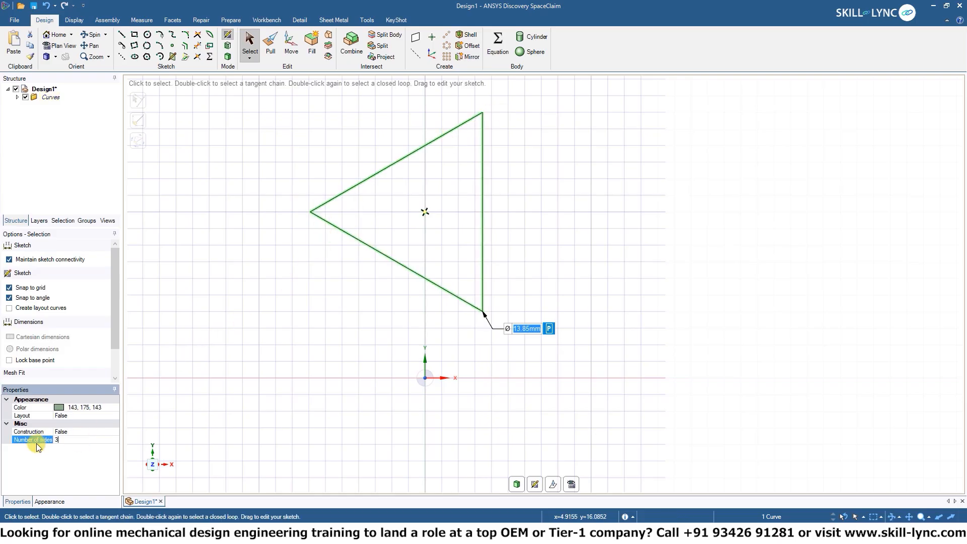
key(Return)
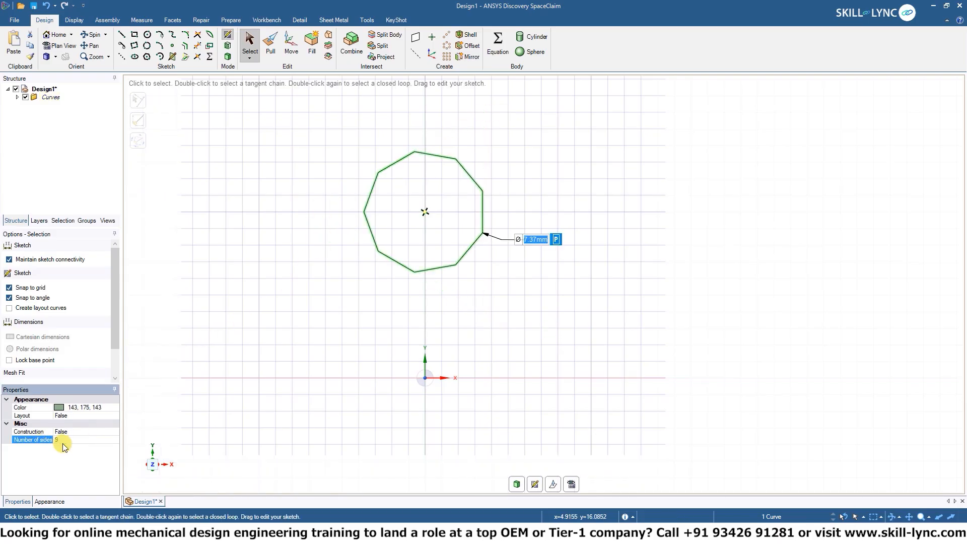
Step: Set the polygon's number of sides to 15 and delete the polygon from the sketch
click(30, 440)
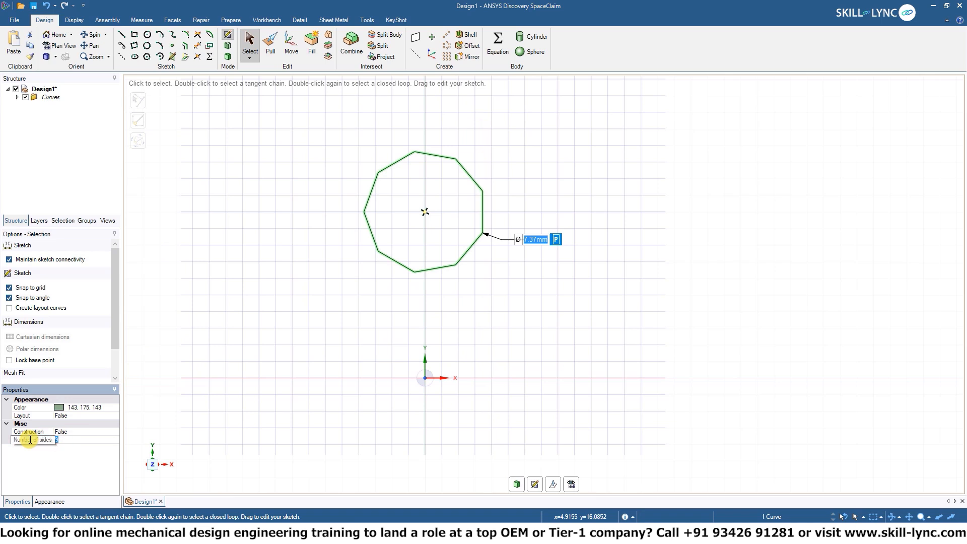
key(Return)
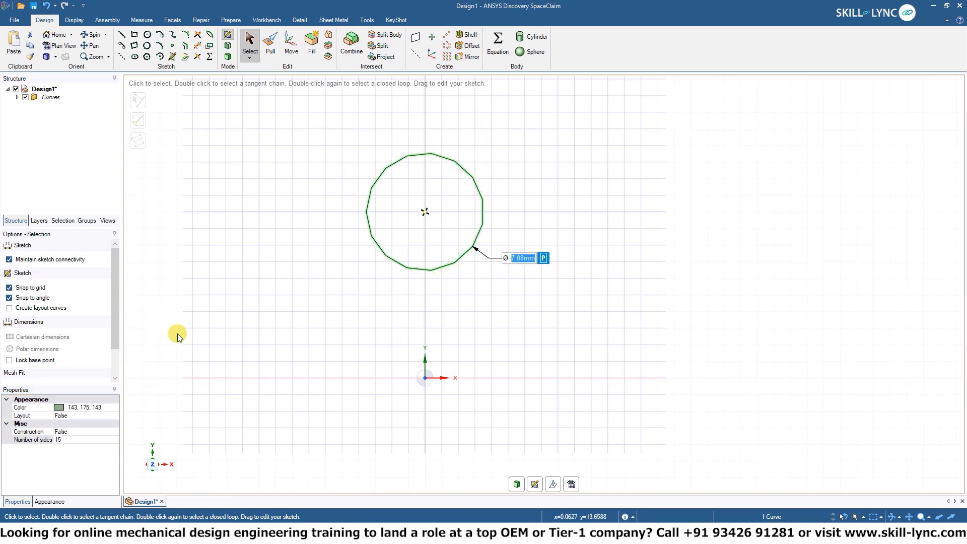
click(367, 233)
click(368, 234)
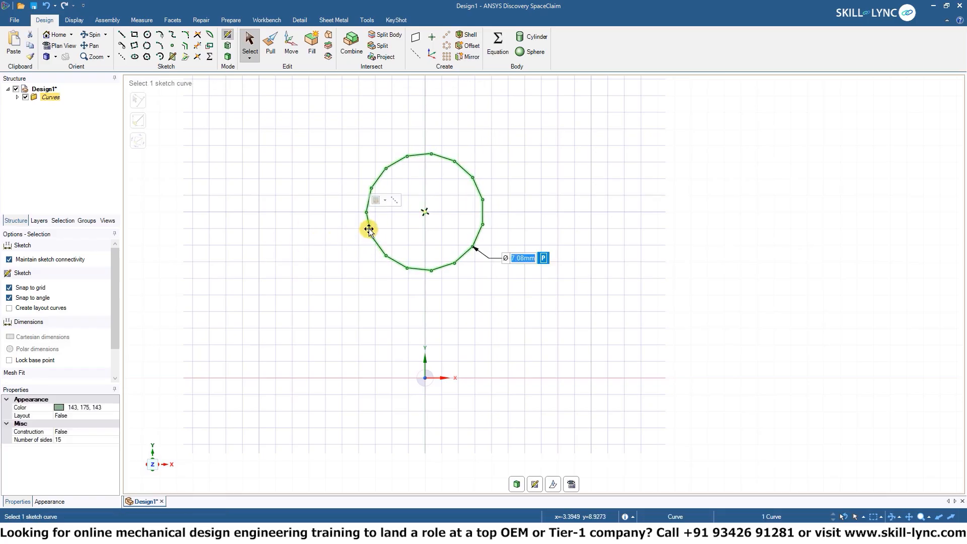
key(Delete)
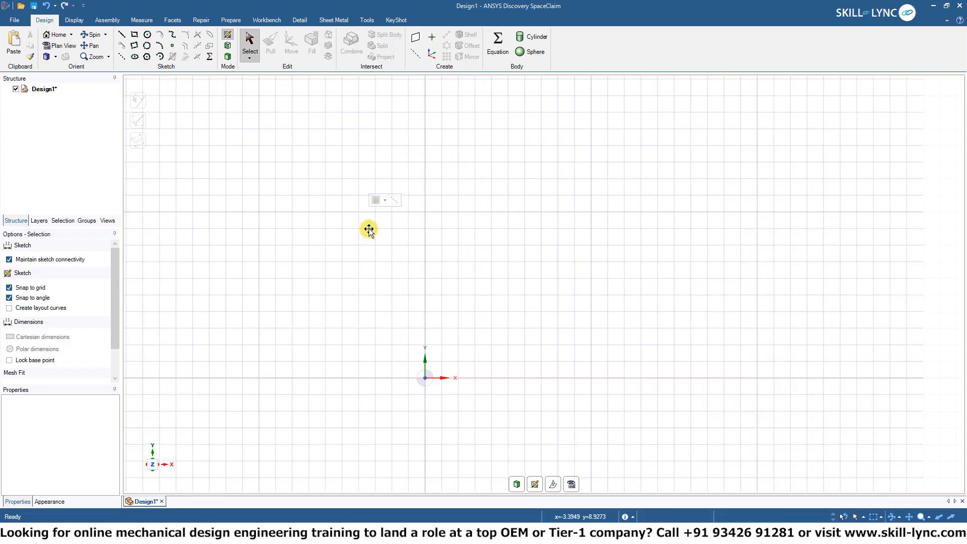
Step: Sketch a six-sided polygon centred on the Y axis above the origin, about 4.62 mm in diameter
click(147, 57)
click(425, 245)
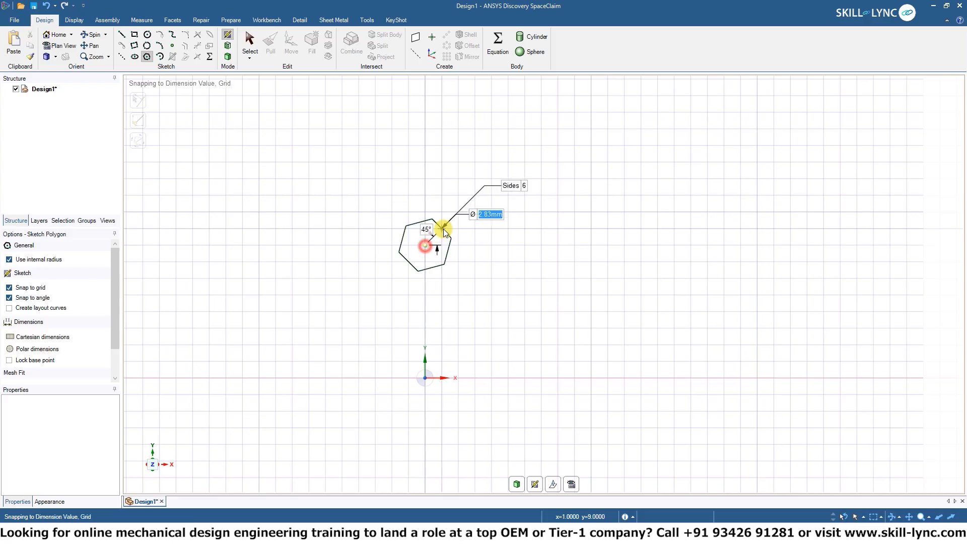
click(459, 221)
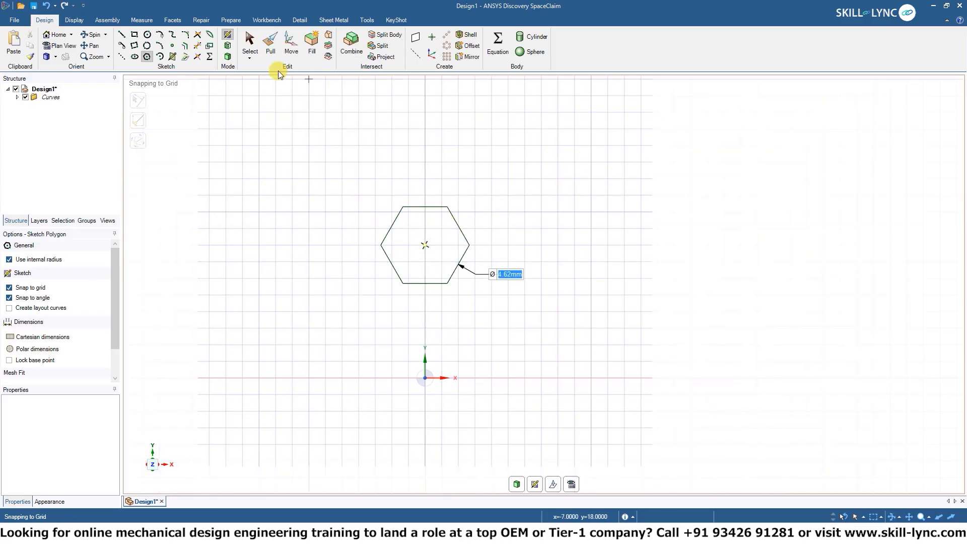
Step: Pull the hexagon upward into a thin hexagonal solid to form a bolt head
click(275, 42)
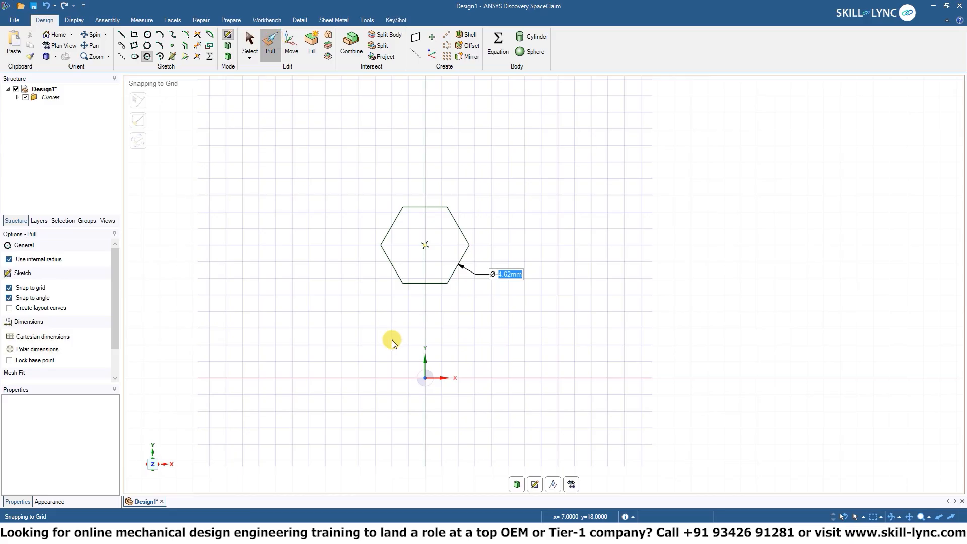
drag(402, 247, 404, 232)
click(634, 209)
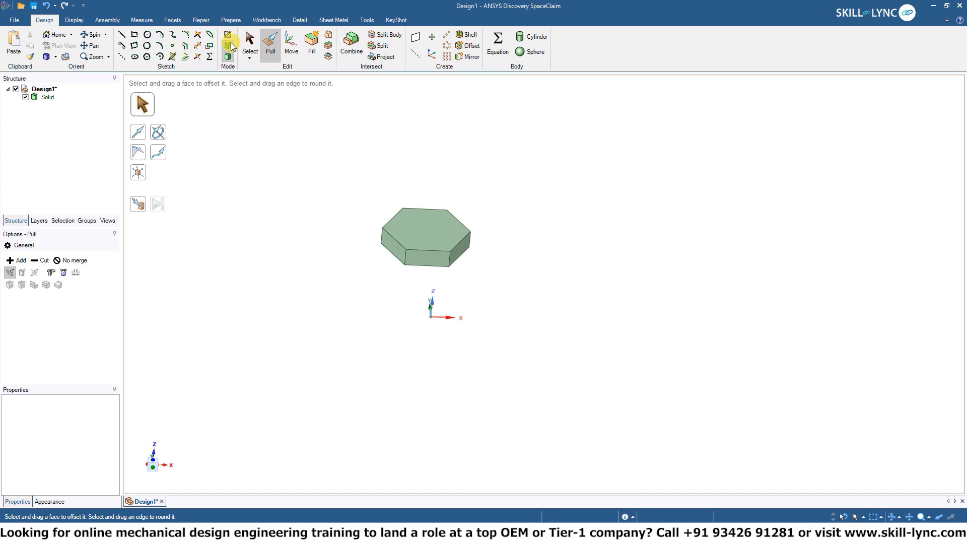
Step: Sketch a circle about 2.83 mm in diameter at the centre of the hexagonal solid's top face
click(231, 43)
click(443, 227)
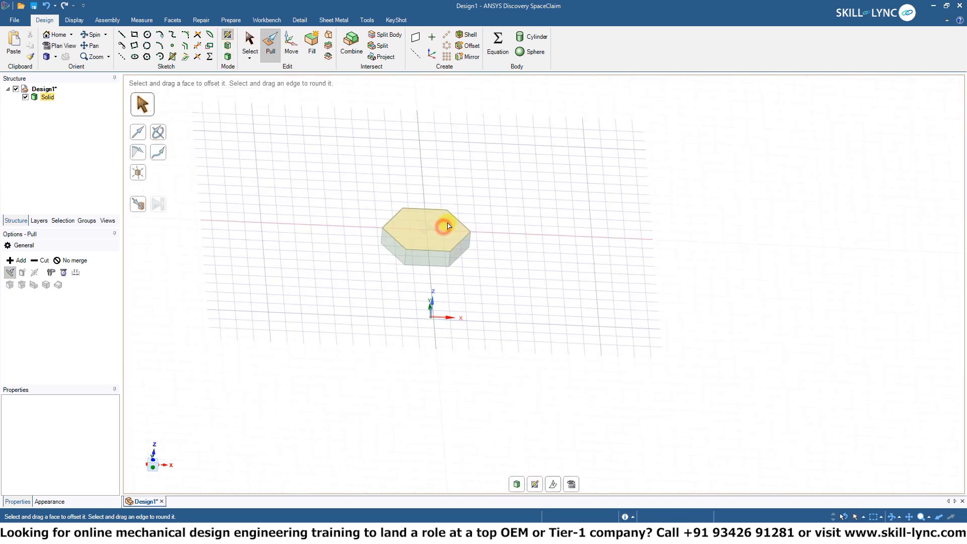
click(146, 35)
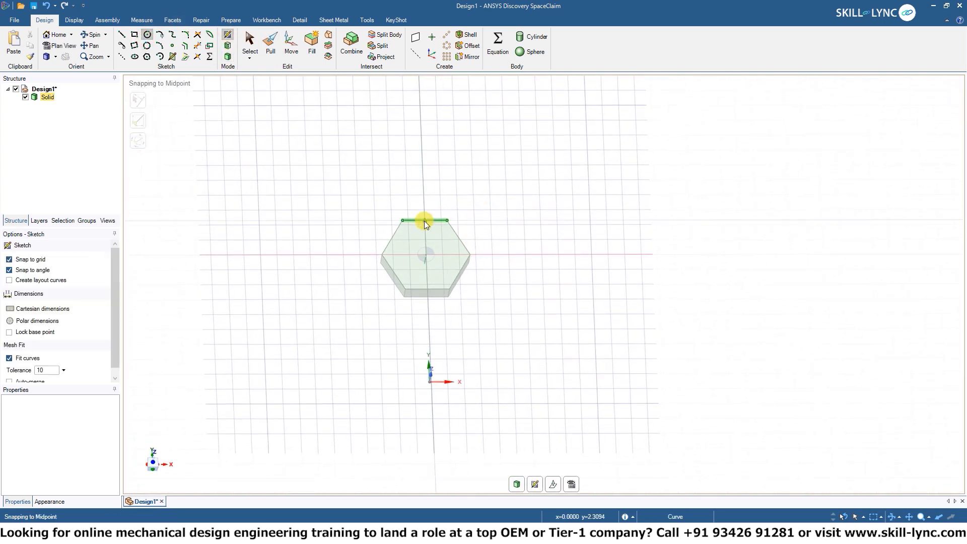
click(425, 254)
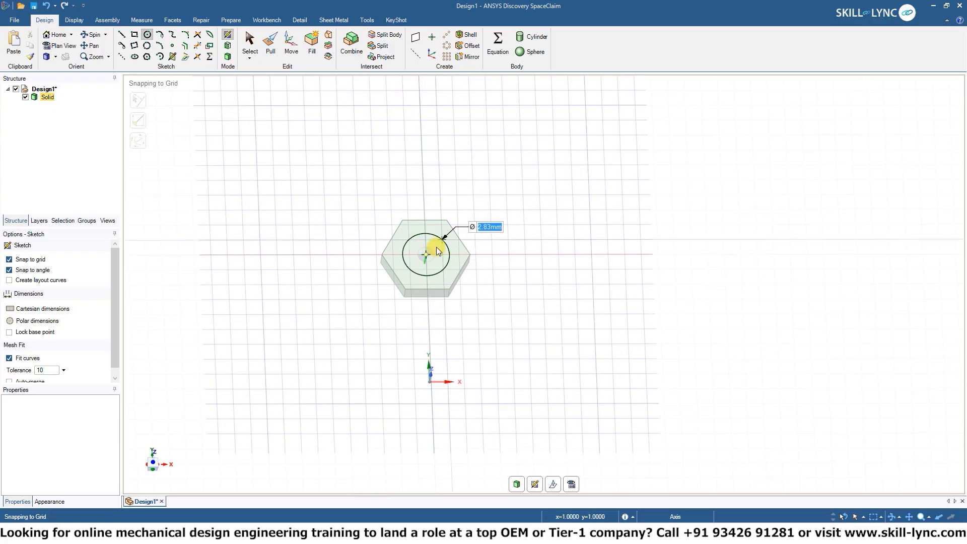
click(436, 247)
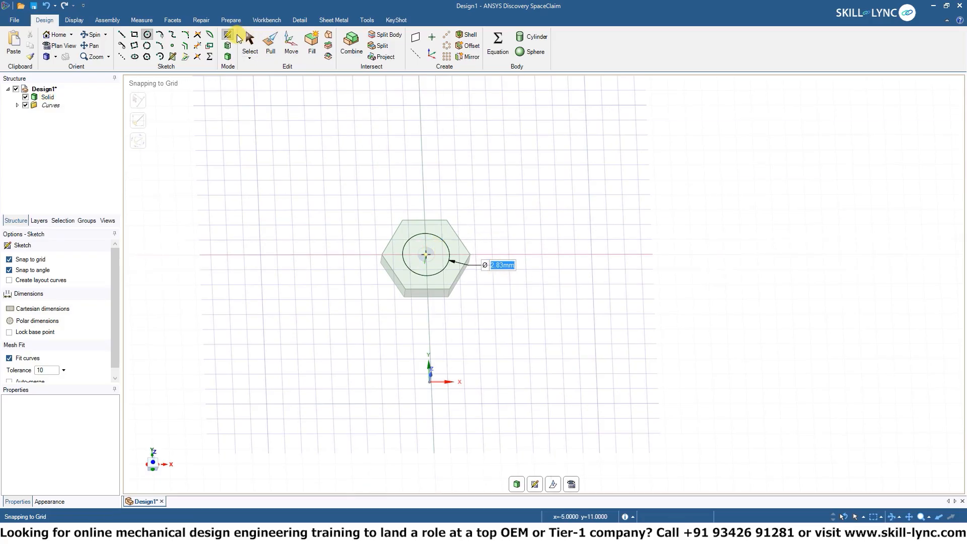
Step: Pull the circular face outward into a long cylindrical bolt shank and inspect the solid from several sides
click(270, 41)
click(416, 245)
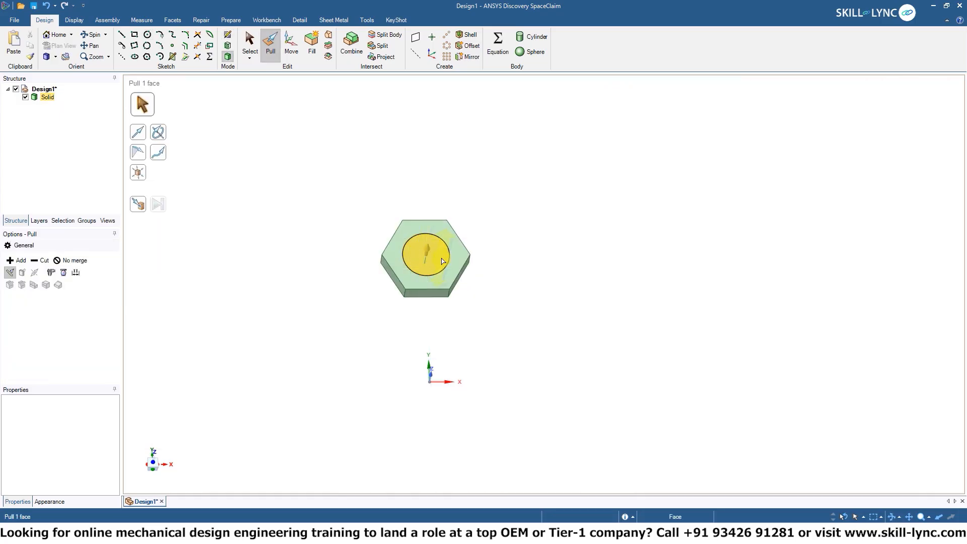
drag(438, 259, 436, 207)
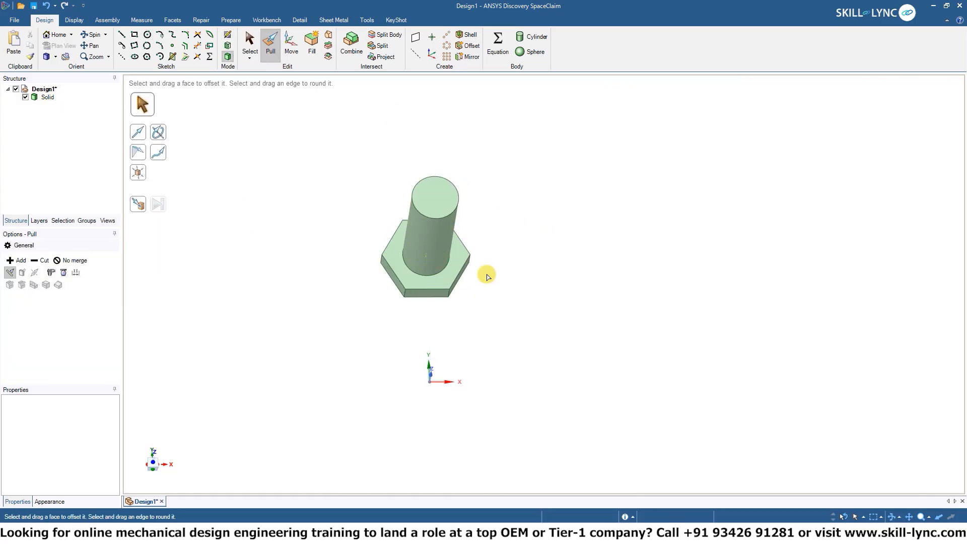
middle_drag(552, 252, 444, 404)
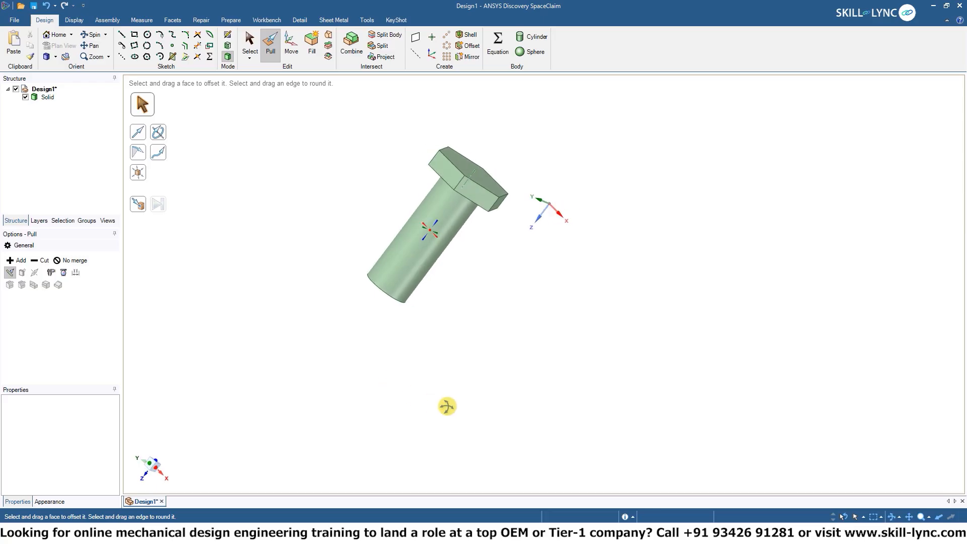
middle_drag(466, 316, 545, 317)
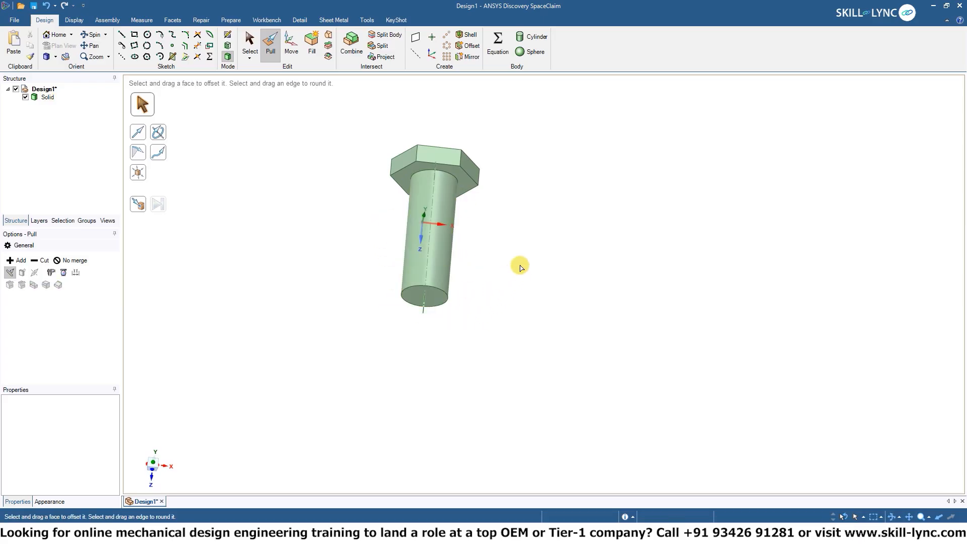
middle_drag(537, 180, 542, 283)
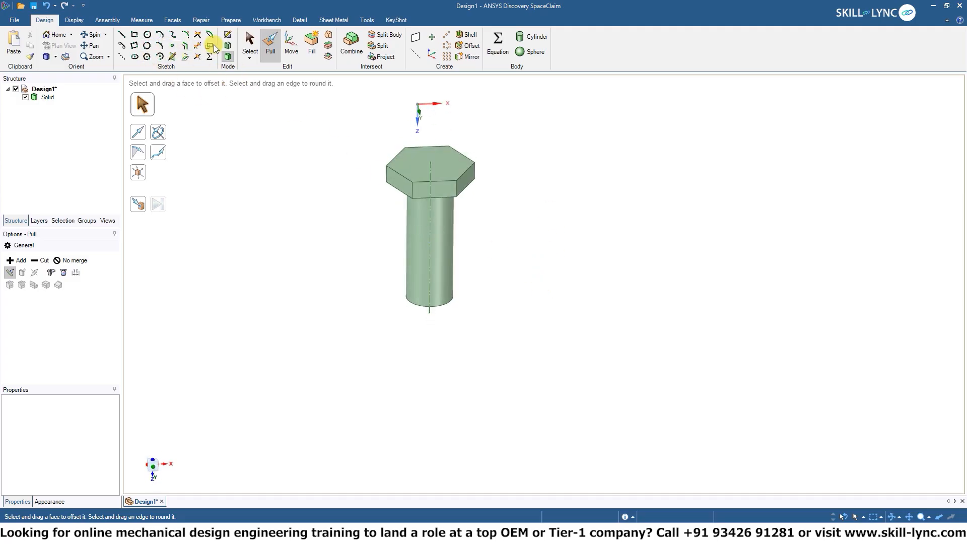
Step: Undo the shank, the circle and the hexagonal solid, and delete the remaining polygon sketch
key(c)
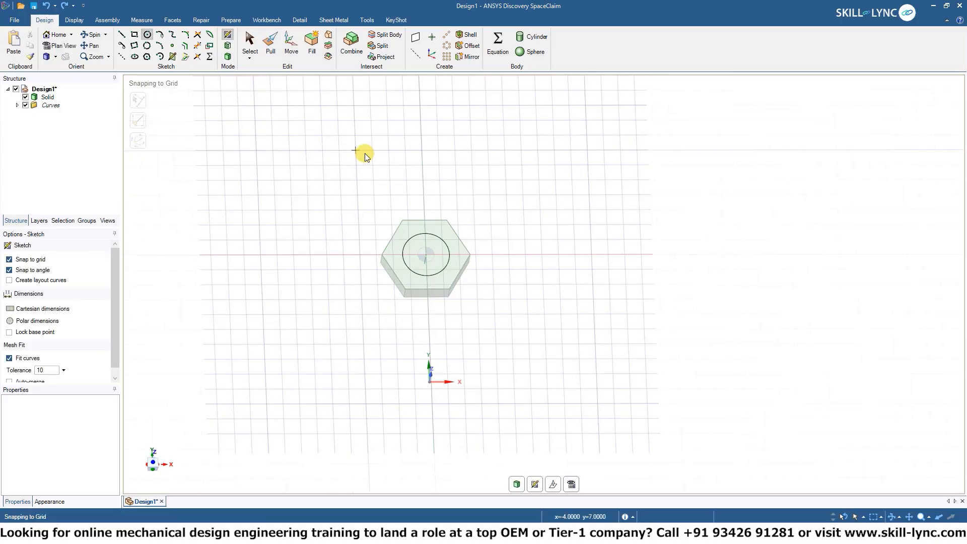
key(p)
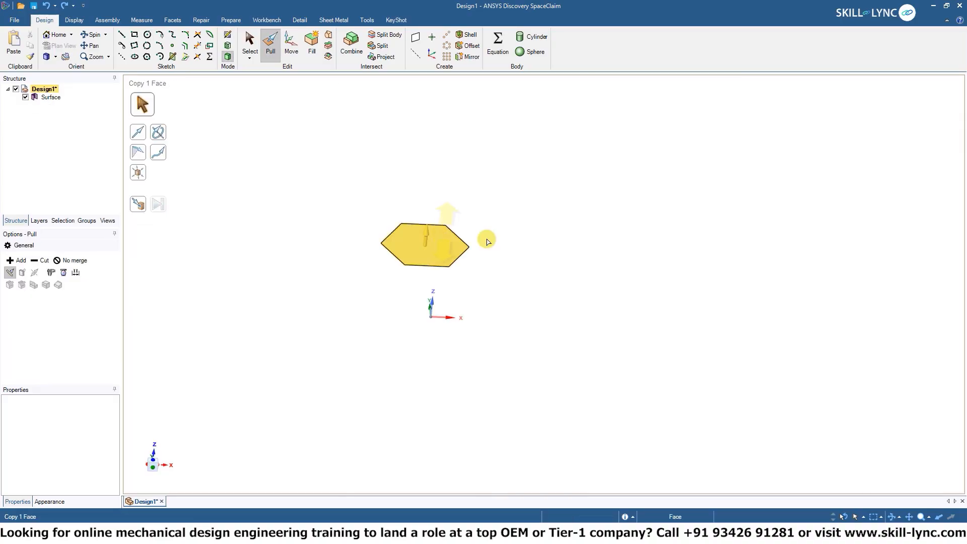
key(ctrl+z)
key(ctrl+z)
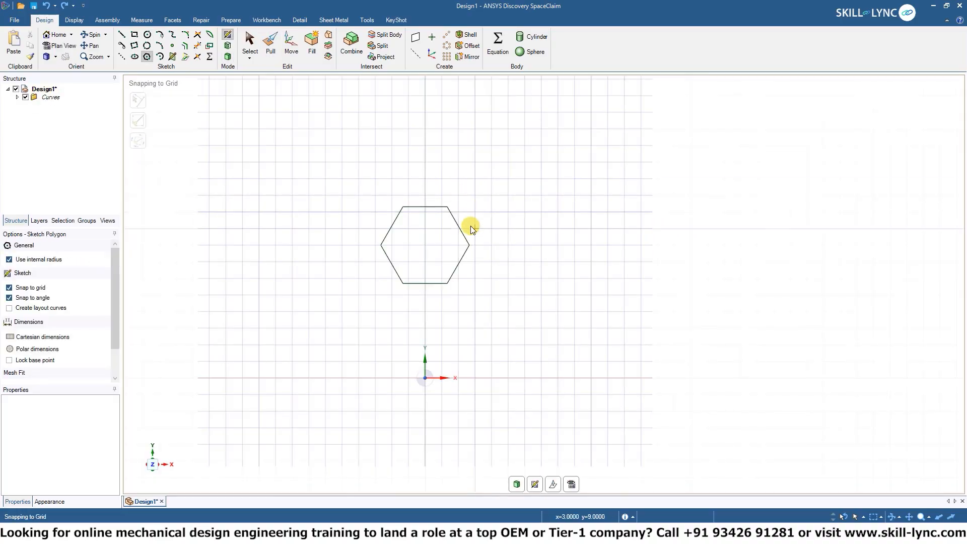
click(475, 242)
key(Delete)
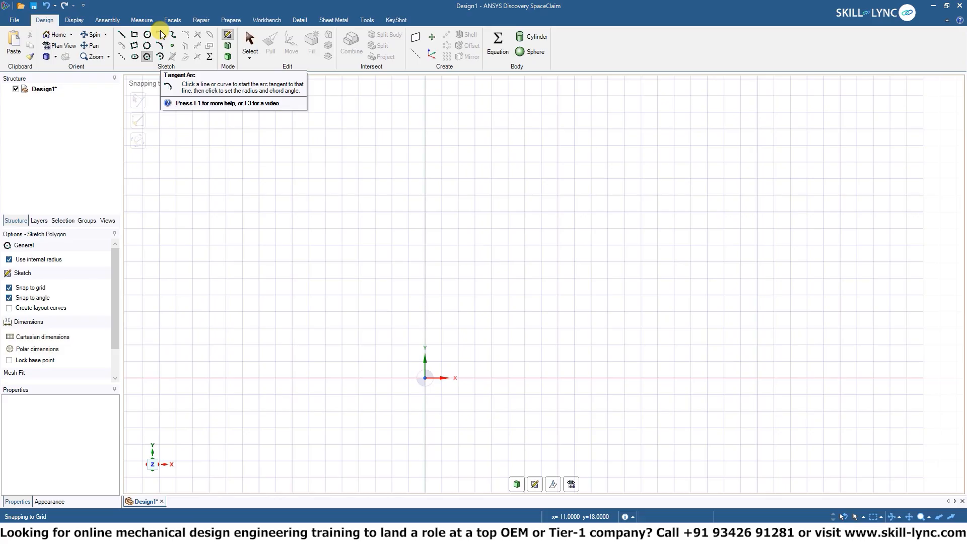
Step: Sketch a circle about 10 mm in diameter above the origin
click(147, 36)
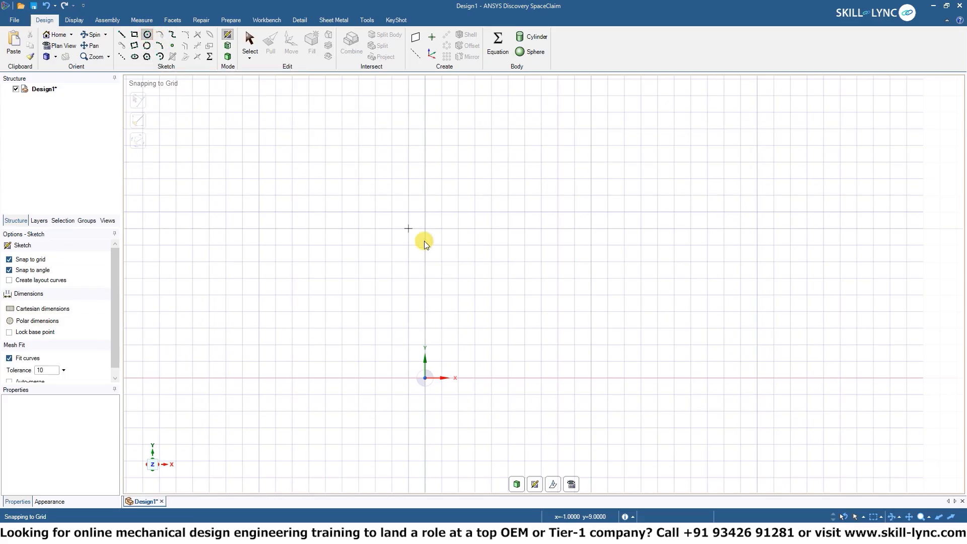
click(442, 261)
click(515, 222)
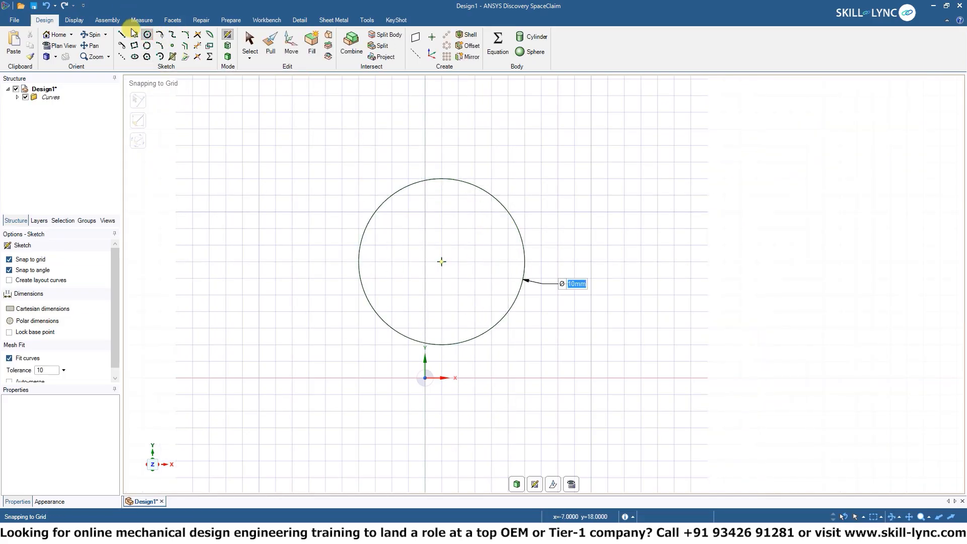
Step: Sketch a 135° tangent arc about 4.51 mm in diameter starting from the circle's upper right edge
click(160, 35)
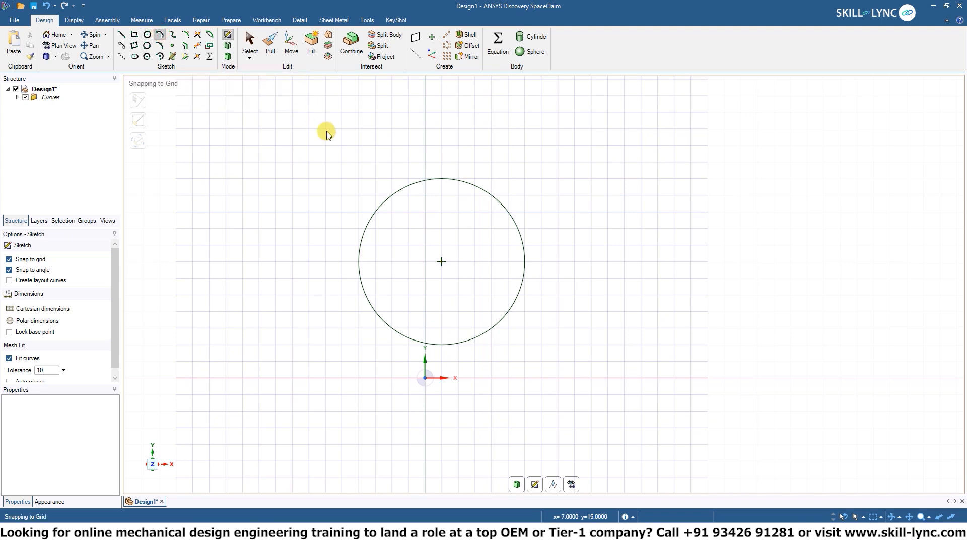
click(514, 219)
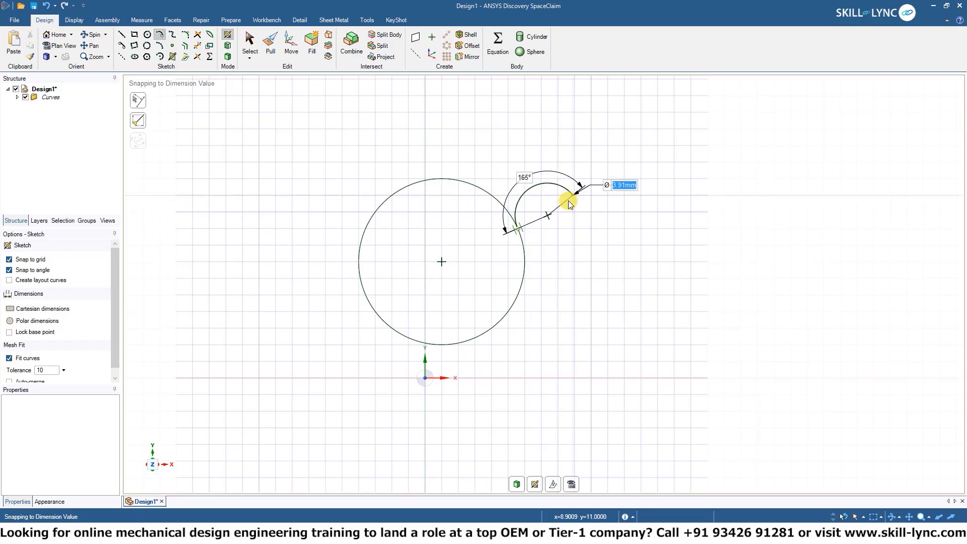
click(567, 172)
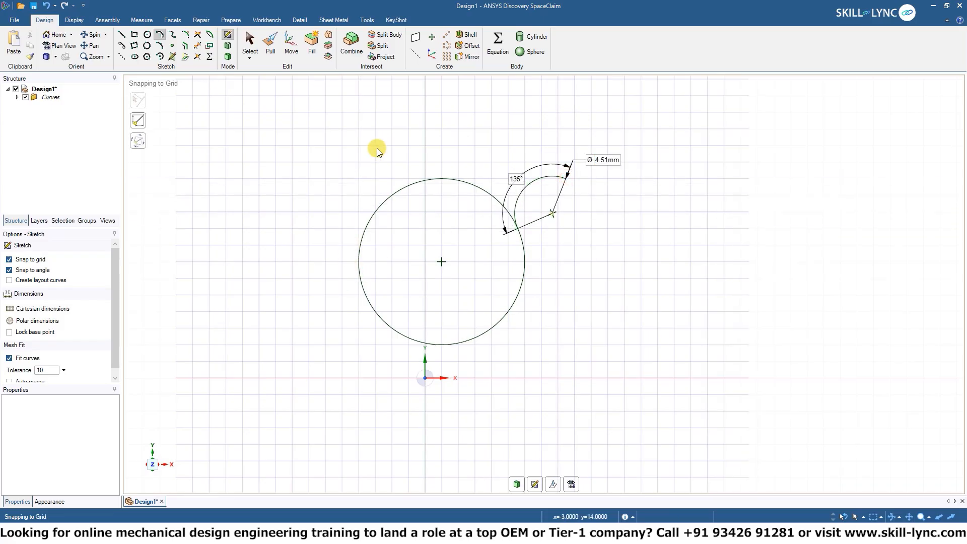
Step: Sketch a horizontal line about 10 mm long above and to the left of the circle
click(121, 34)
click(226, 145)
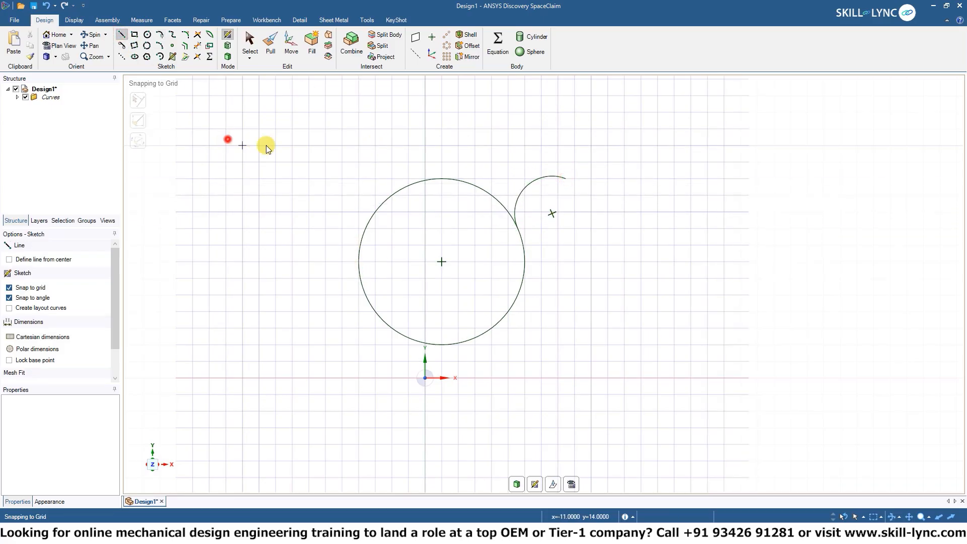
click(388, 145)
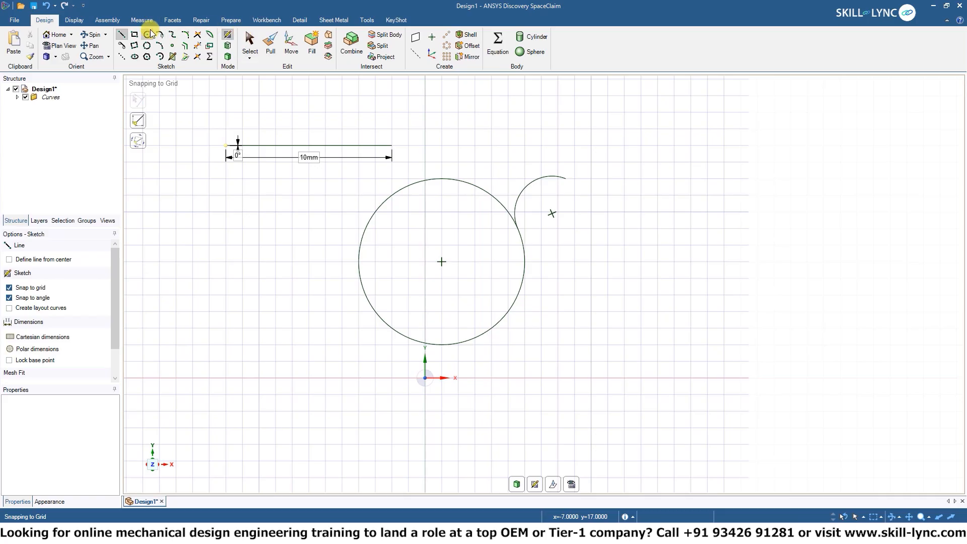
Step: Sketch a tangent arc starting from the midpoint of the horizontal line
click(159, 46)
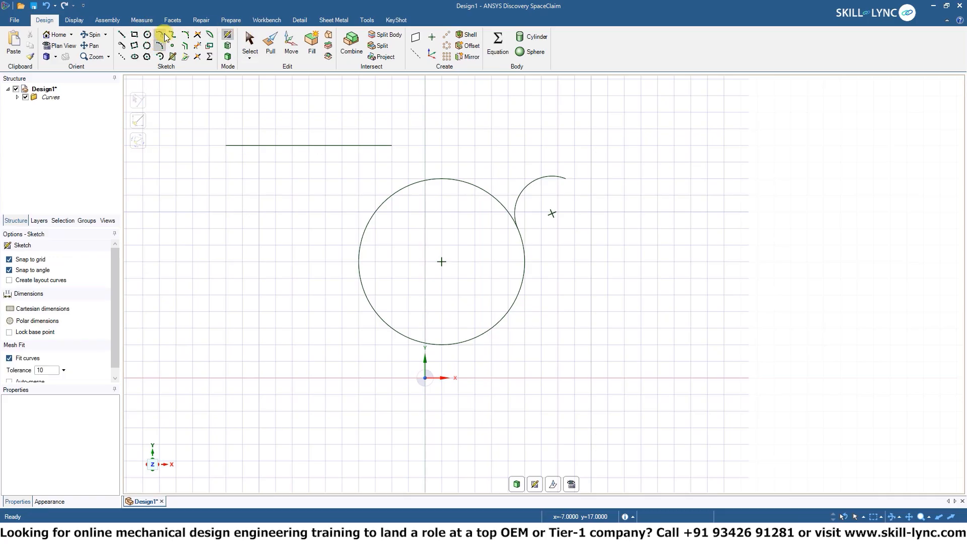
click(161, 34)
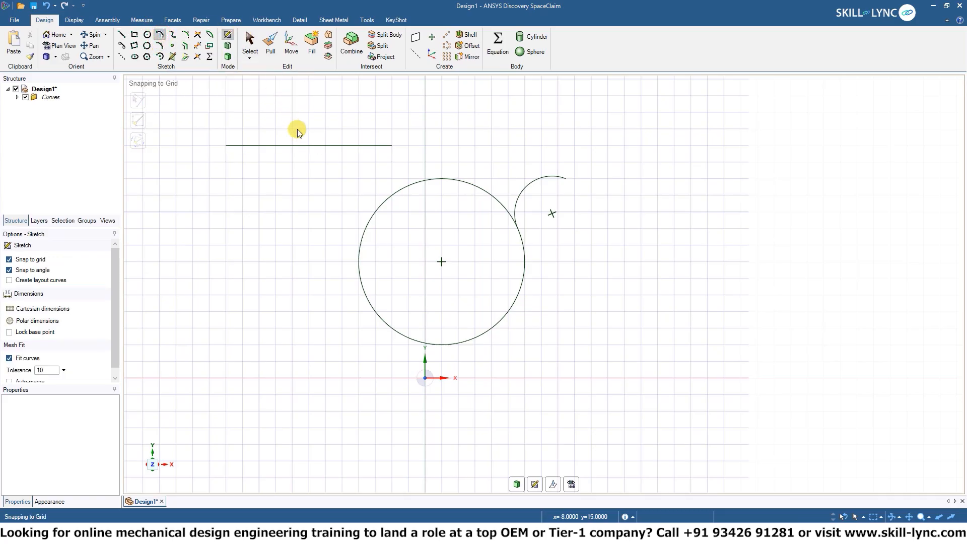
click(306, 146)
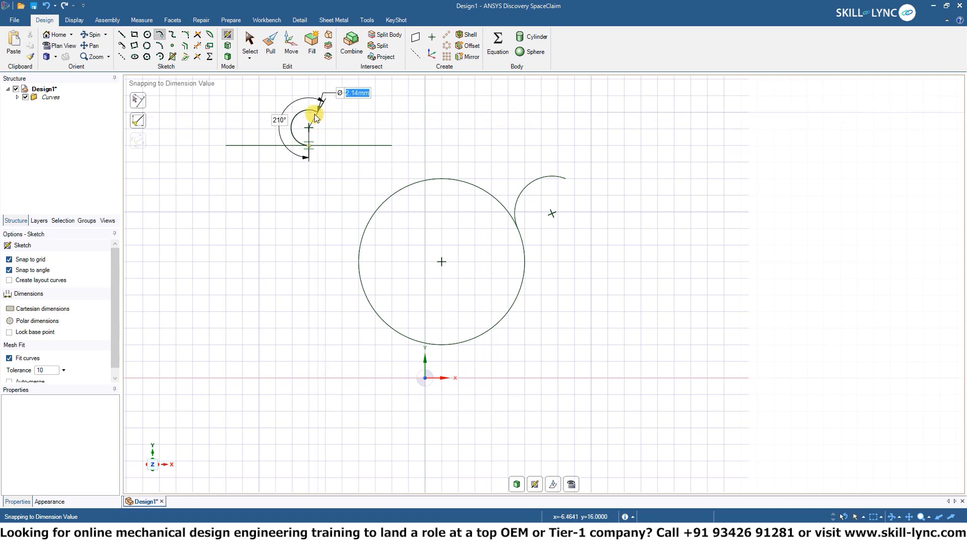
Step: Sketch a swept arc about 2.83 mm in diameter centred on the horizontal line, and undo both arcs on that line
click(162, 57)
click(358, 145)
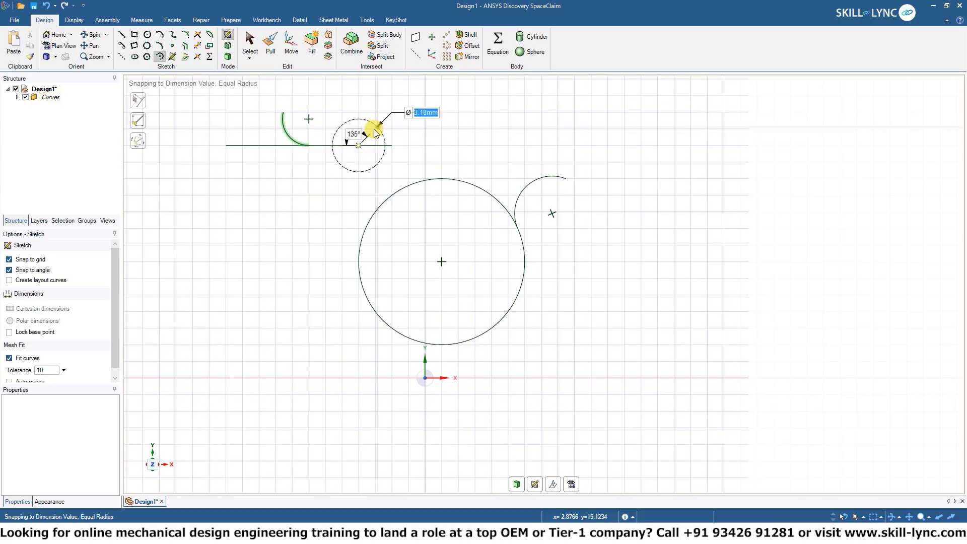
click(341, 128)
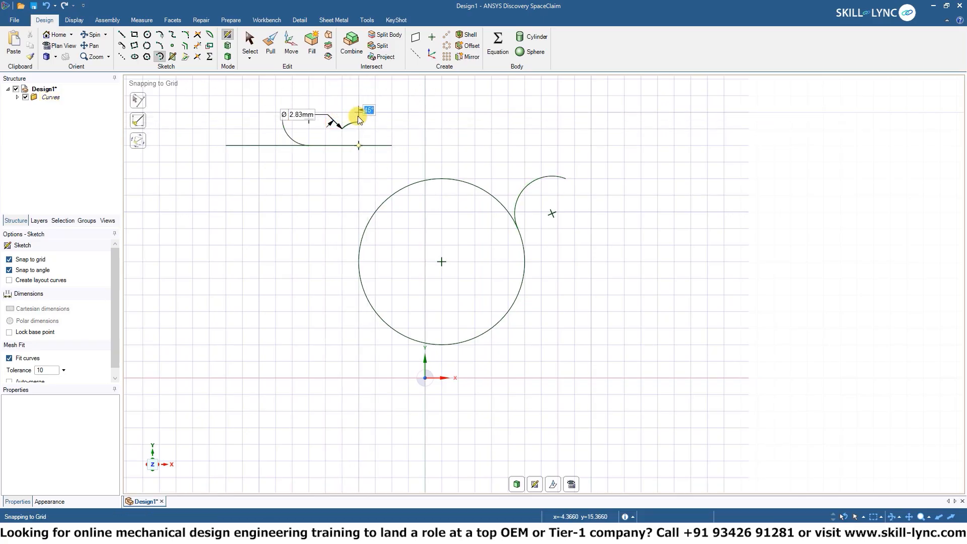
click(354, 186)
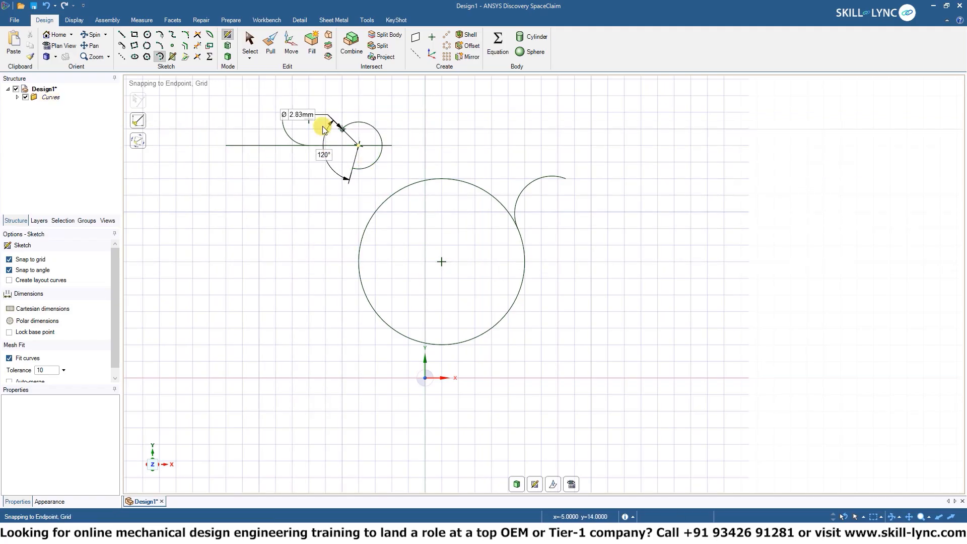
key(ctrl+z)
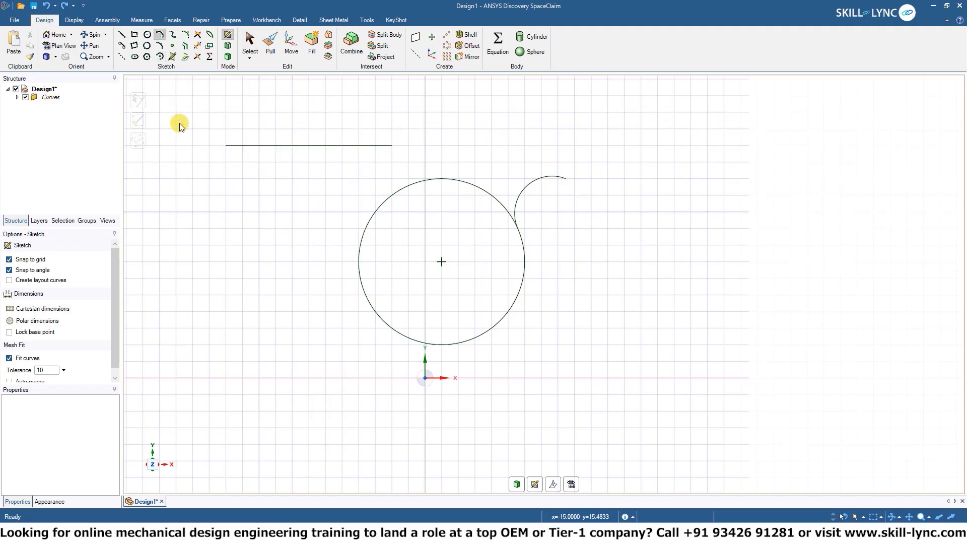
Step: Sketch a horizontal tangent line about 6 mm long from the topmost point of the 10 mm circle
click(122, 47)
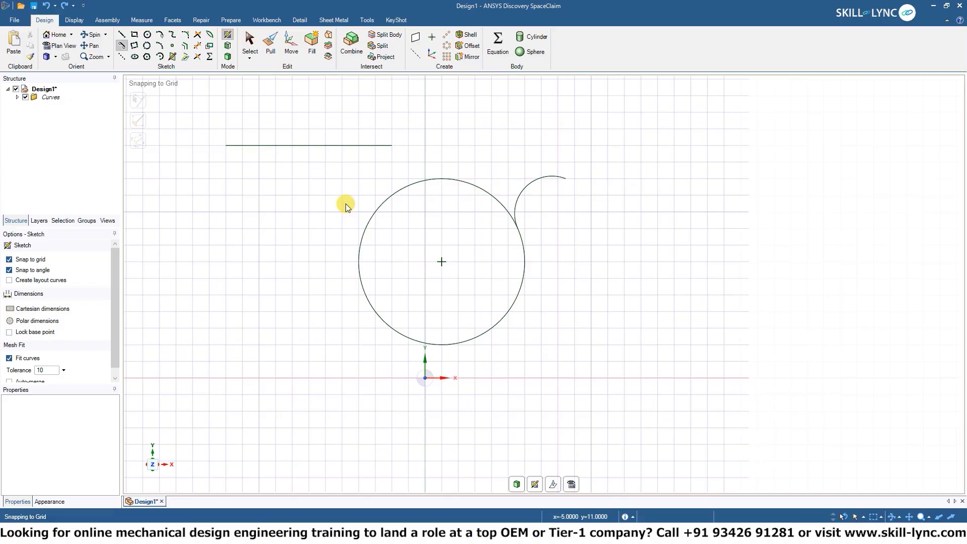
click(442, 180)
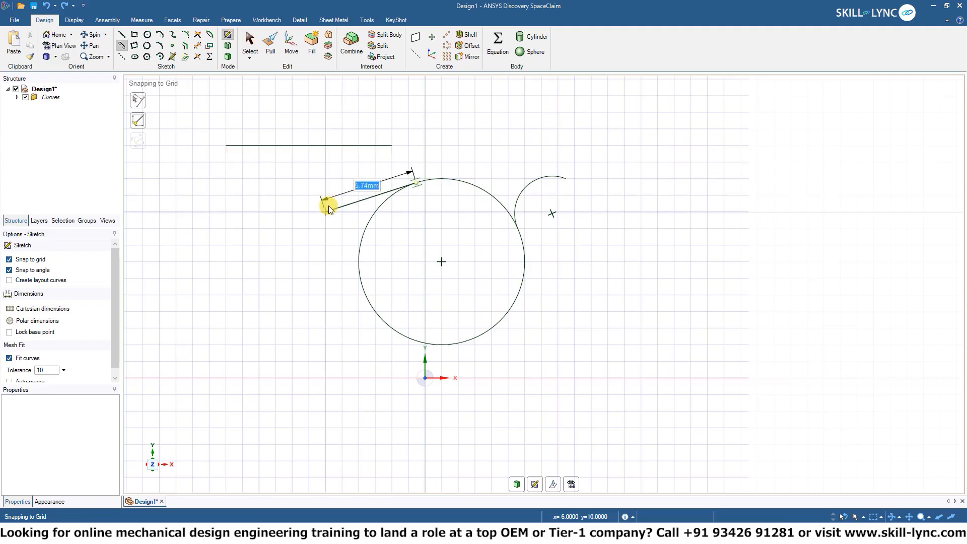
click(335, 186)
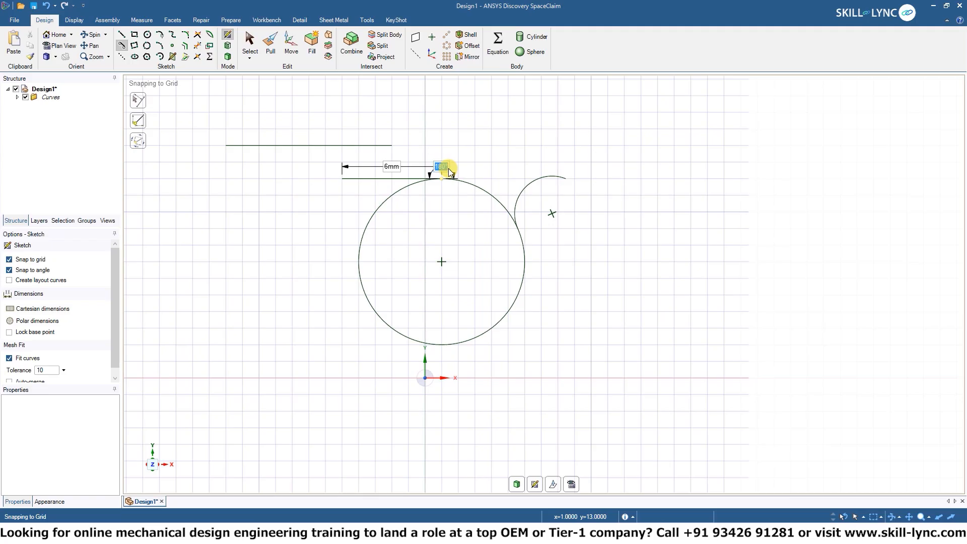
key(Return)
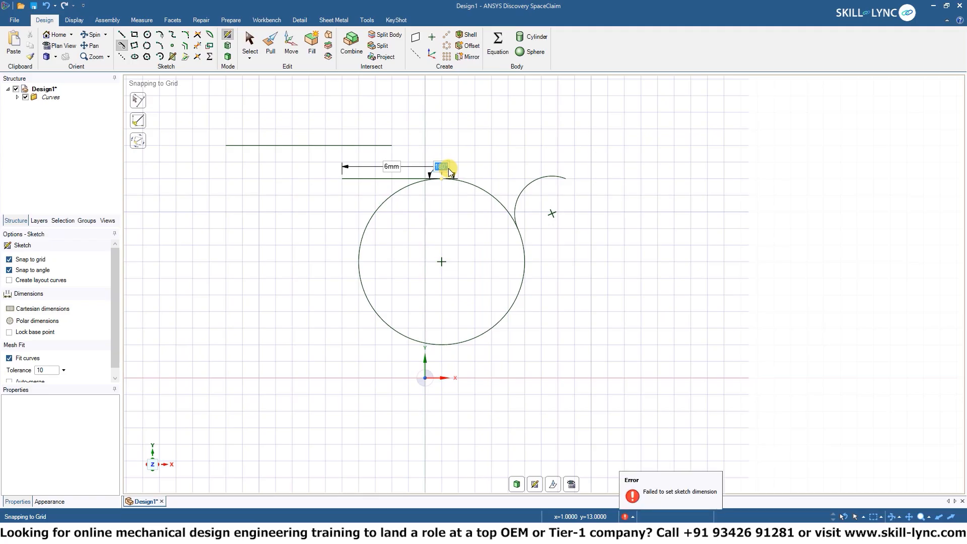
Step: Set the tangent line's angle to 170° and finish the line
text(170)
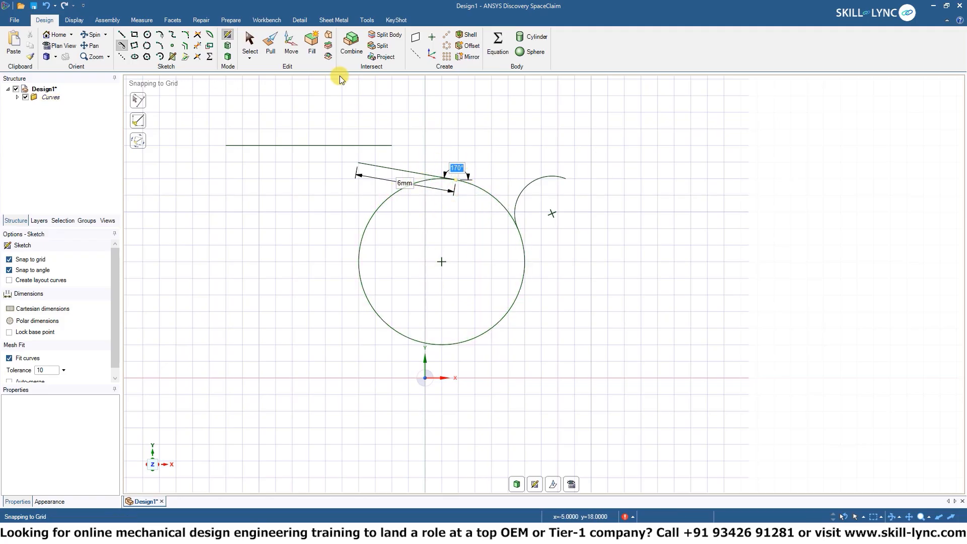
click(172, 45)
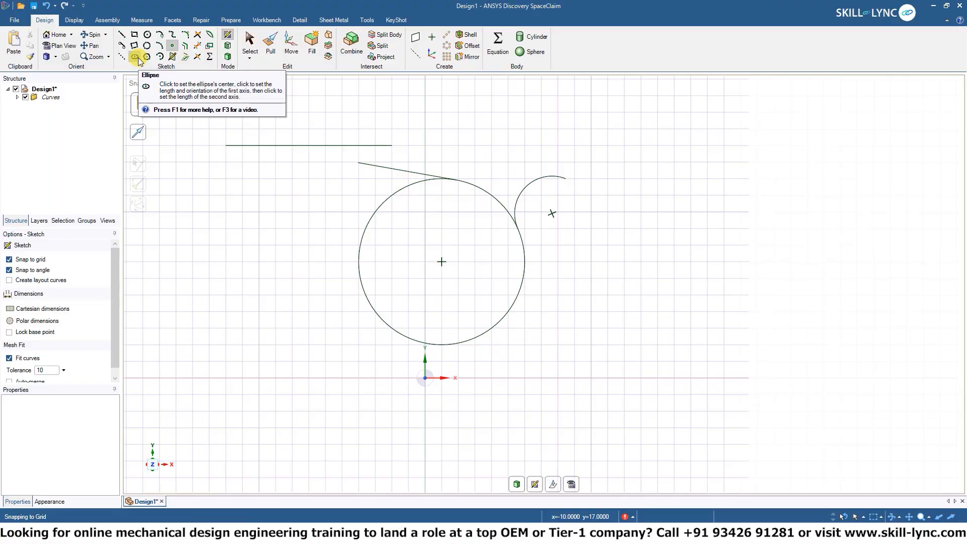
Step: Activate the Select tool and select the horizontal line, the tangent line and the circle one after another
click(250, 58)
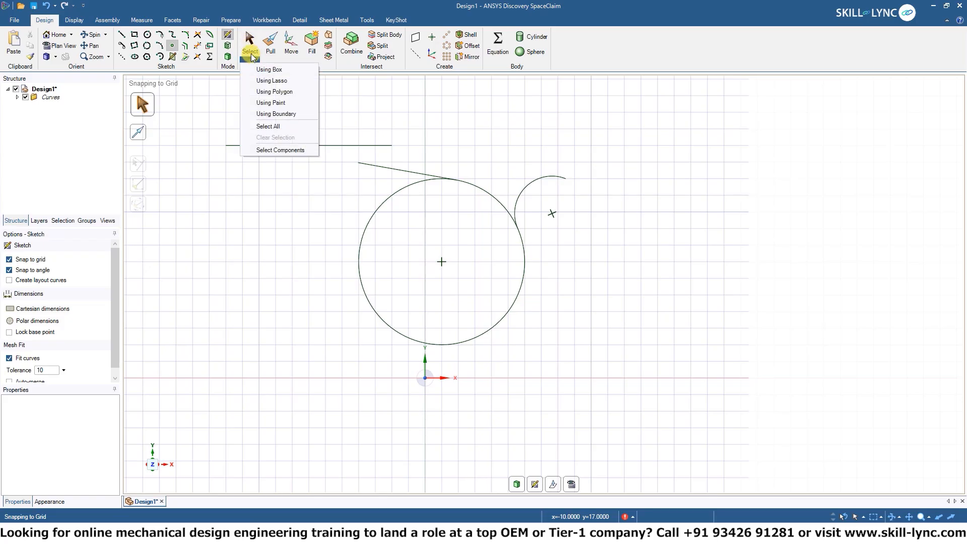
click(248, 47)
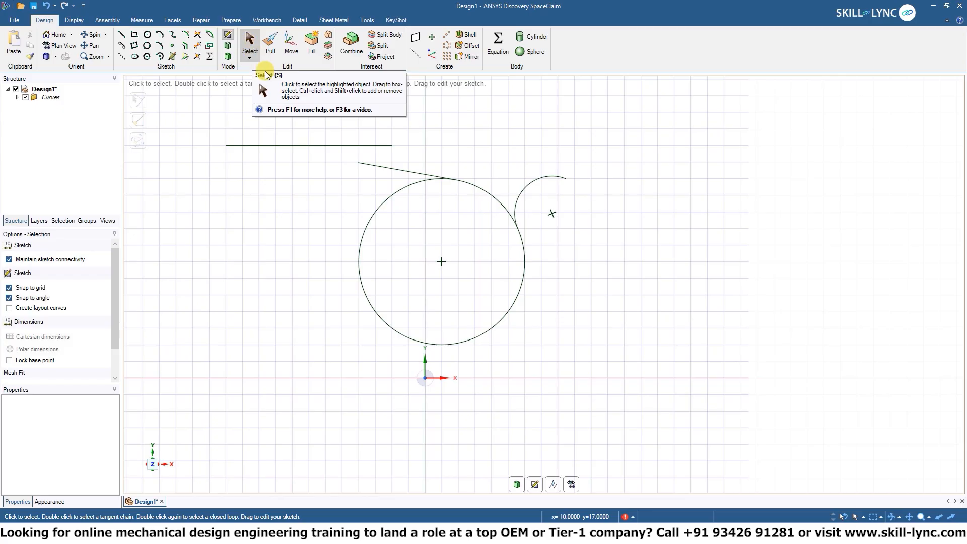
click(299, 146)
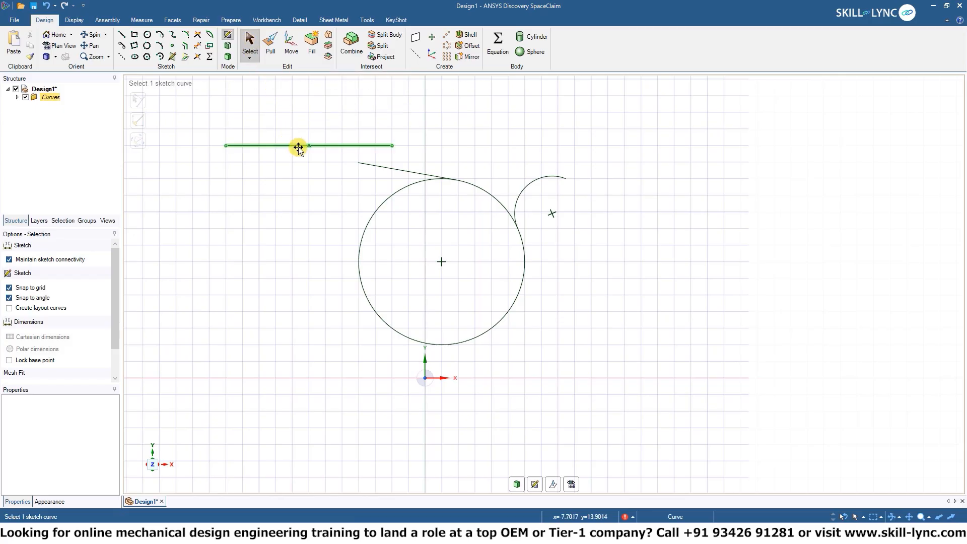
click(406, 170)
click(399, 189)
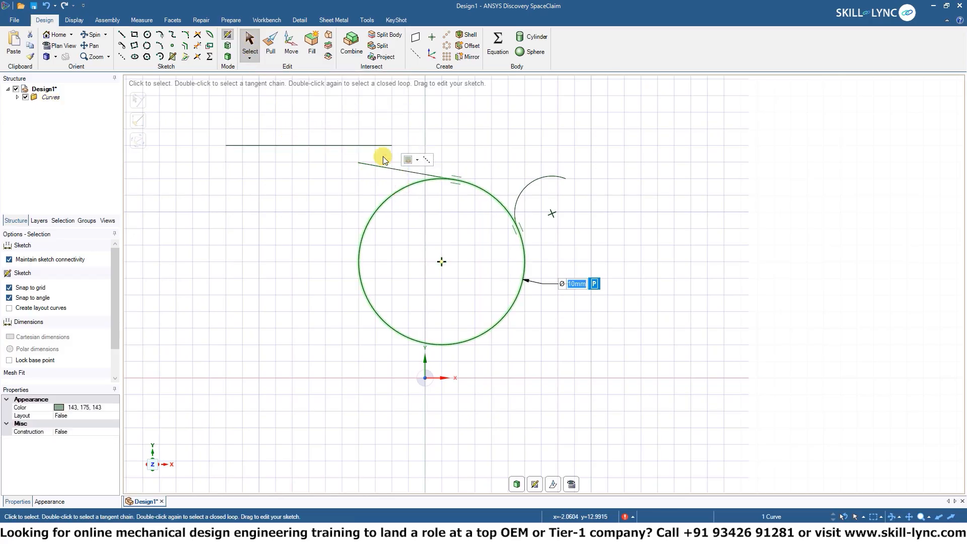
Step: Select the horizontal line, add the tangent line and the circle to the selection, and clear it
click(322, 146)
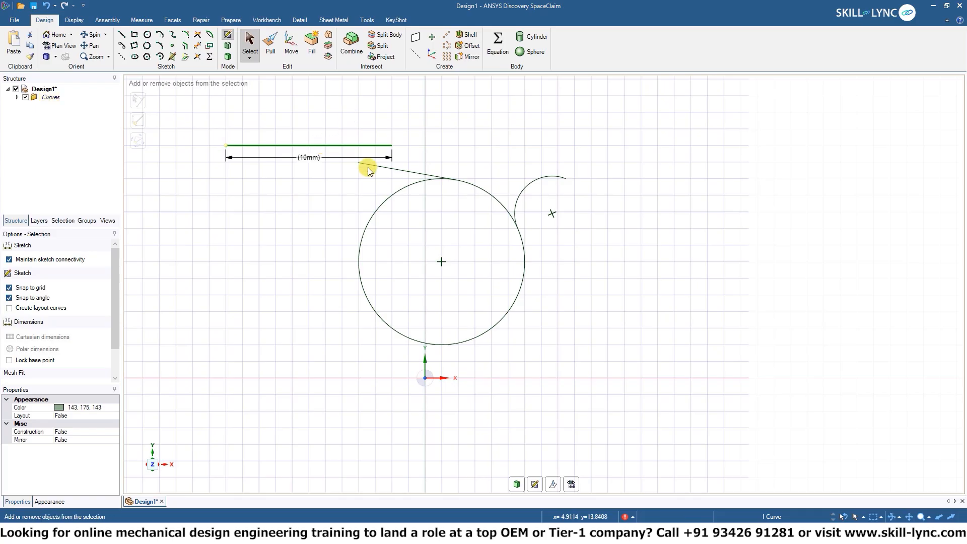
ctrl+click(401, 173)
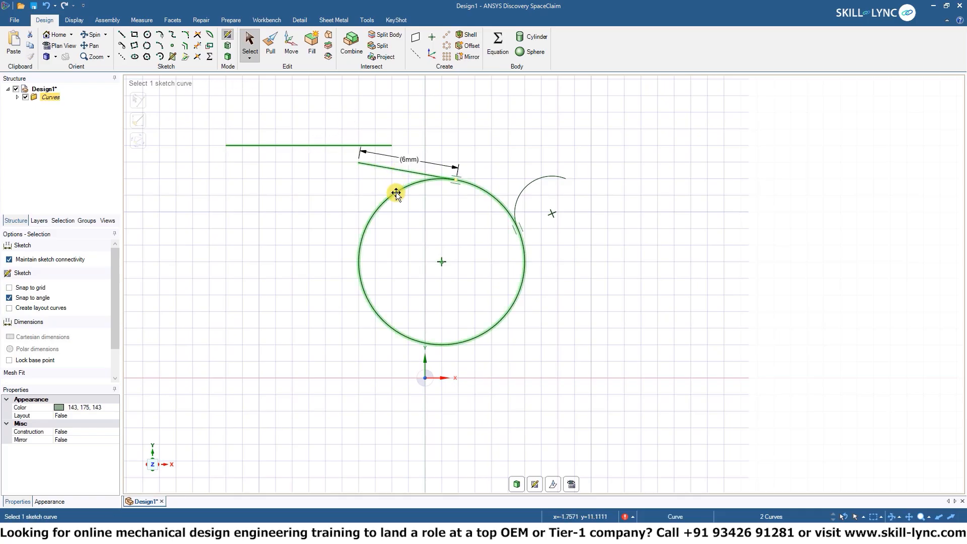
shift+click(395, 193)
click(402, 167)
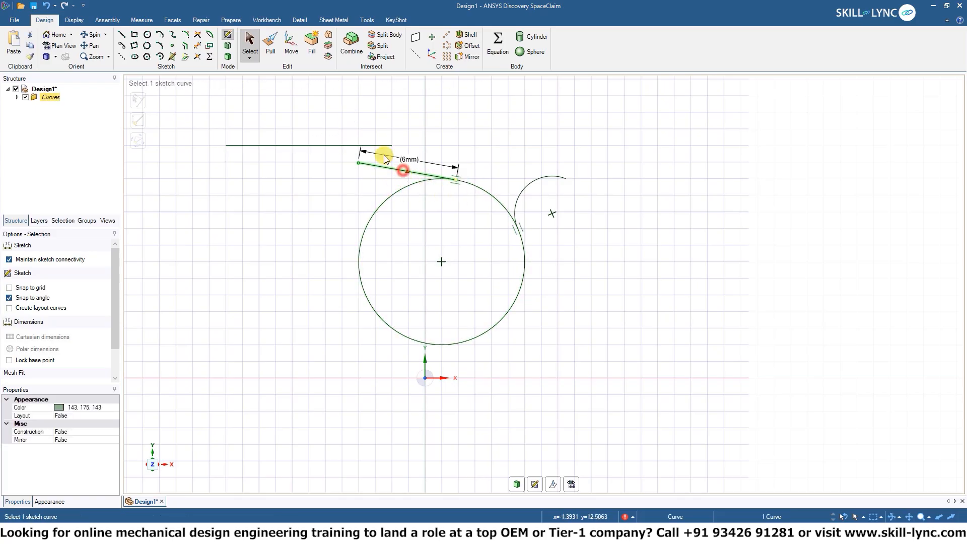
click(342, 144)
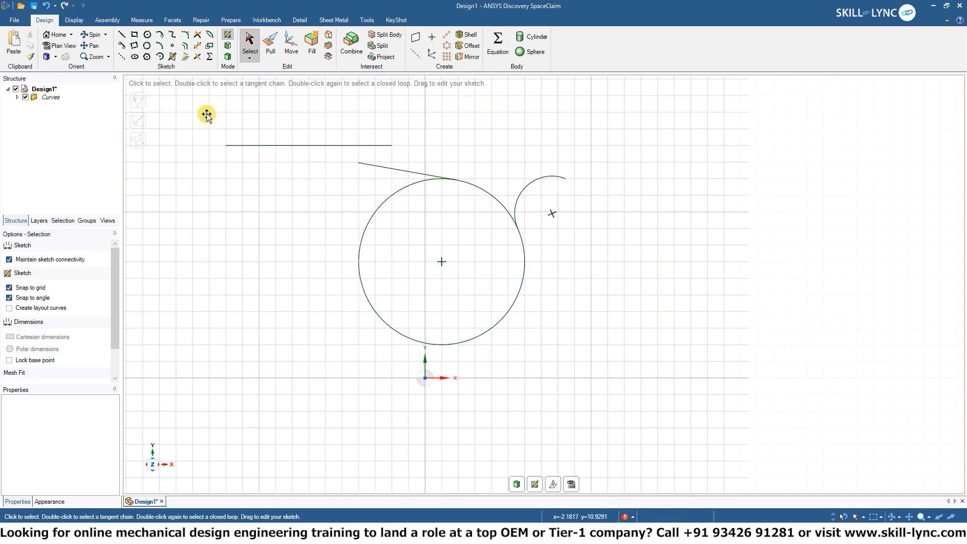
Step: Expand Curves in the structure tree, select the whole range from Circle to the last Line, and clear the selection
click(17, 99)
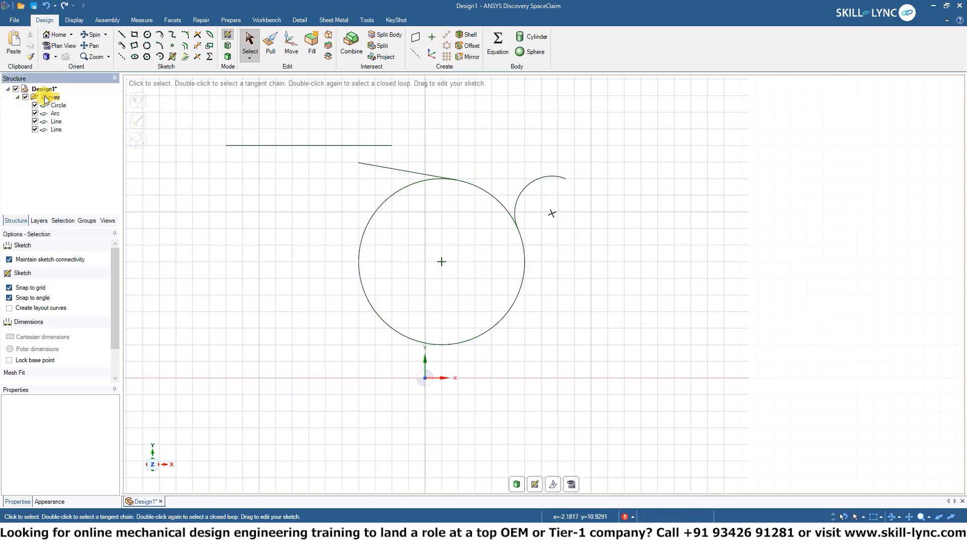
click(55, 107)
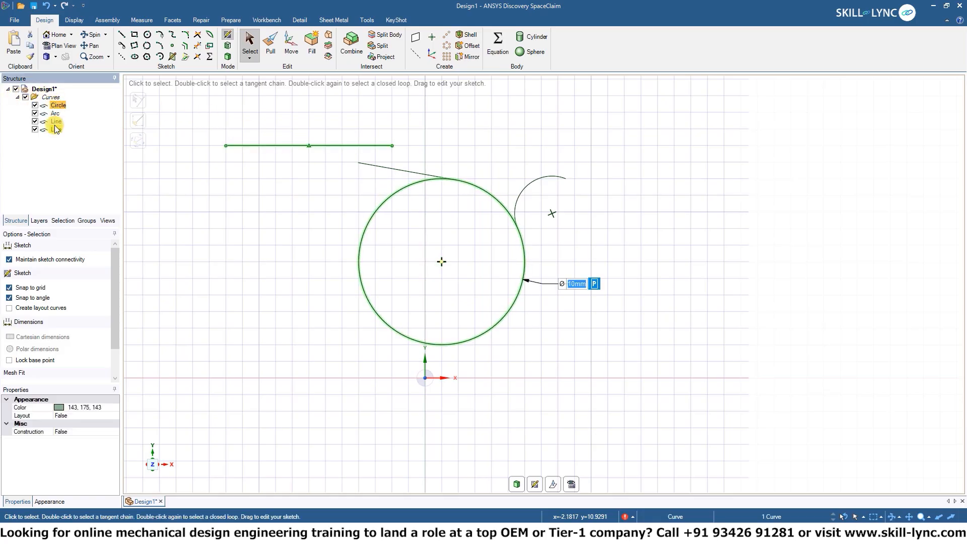
shift+click(56, 129)
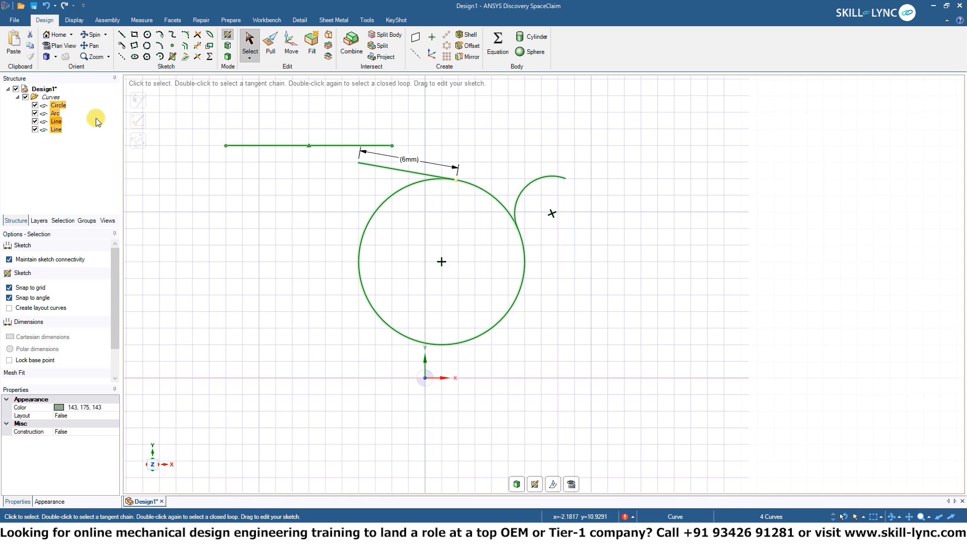
click(262, 204)
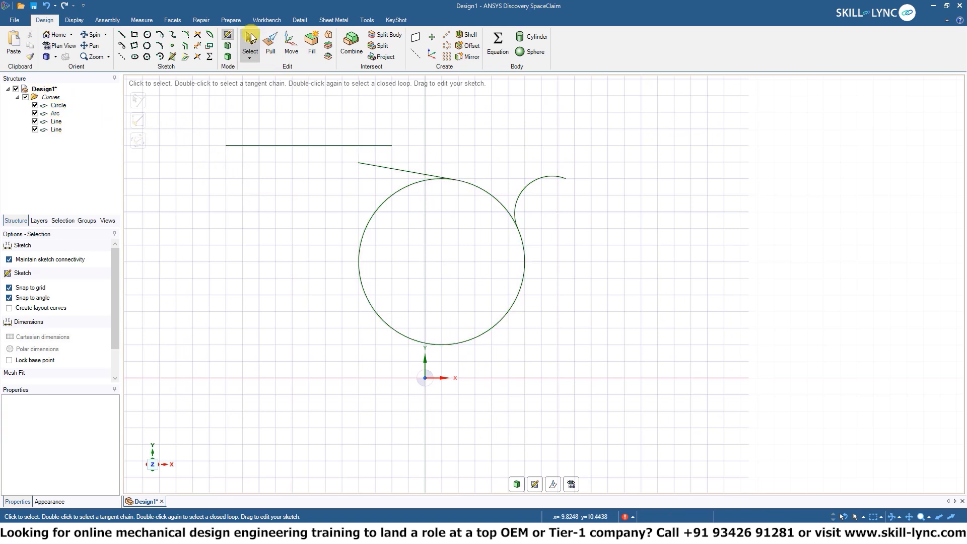
Step: Box-select all four sketch curves with the standard Select tool and clear the selection
click(249, 61)
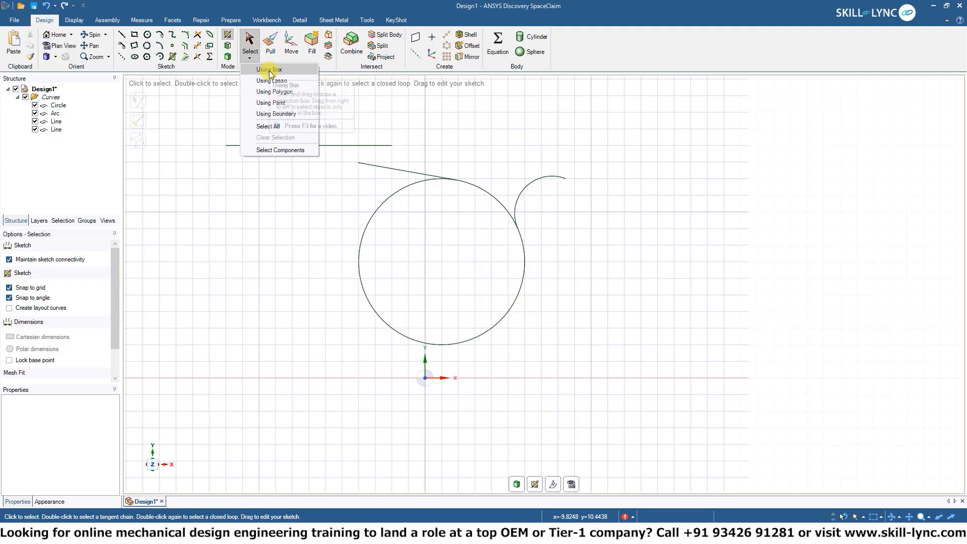
click(397, 118)
drag(209, 112, 649, 384)
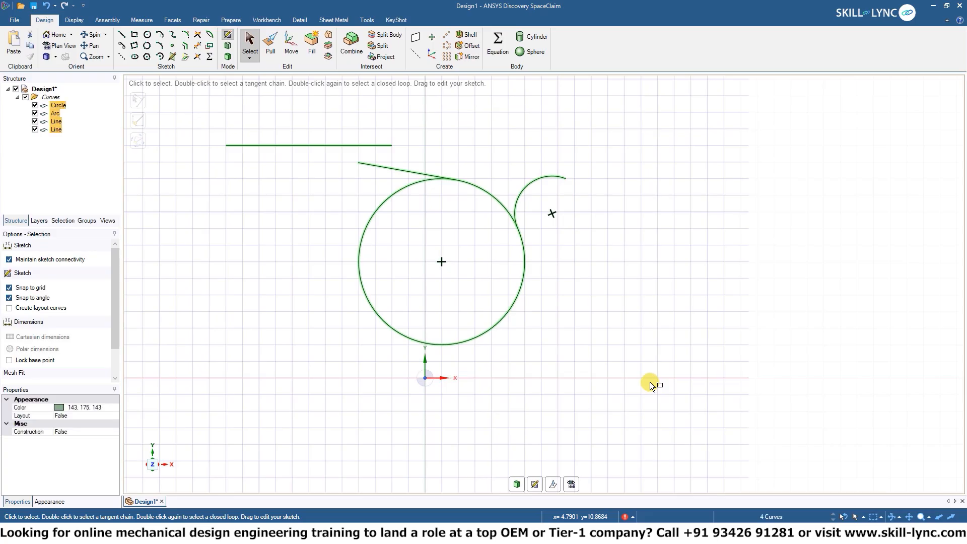
click(606, 346)
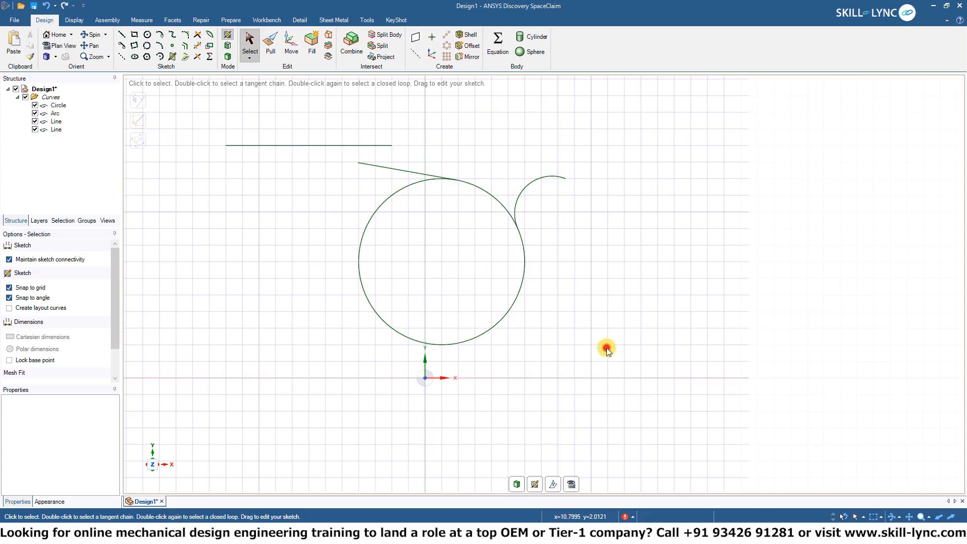
Step: Select all four sketch curves in Using Box mode and again with the standard Select tool, clearing each selection
click(251, 59)
click(258, 71)
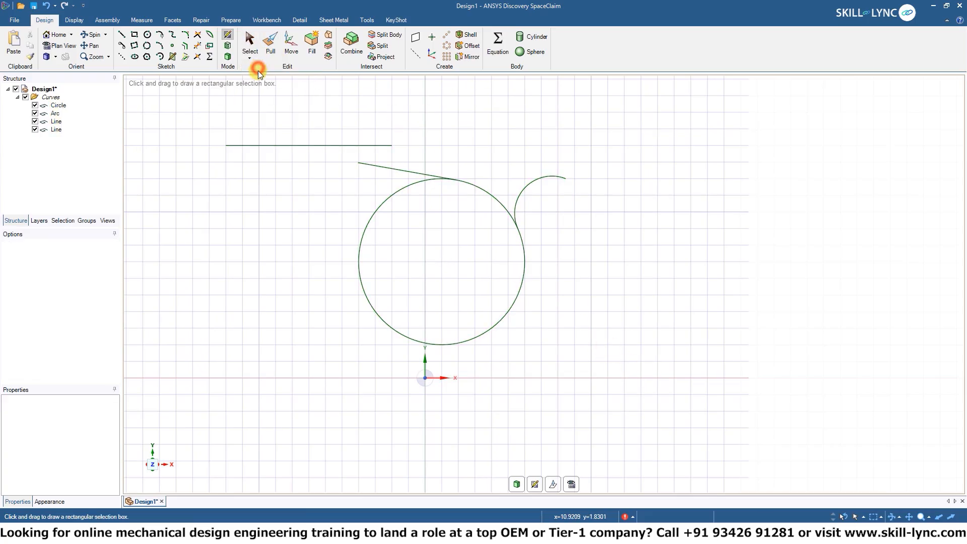
drag(209, 111, 620, 379)
click(640, 349)
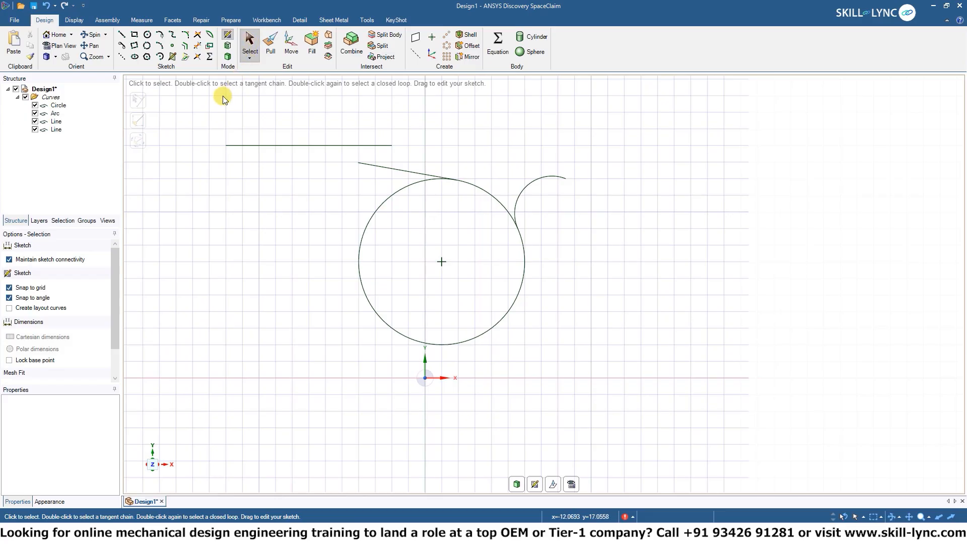
mouse_move(209, 96)
mouse_down()
mouse_move(298, 181)
mouse_move(661, 402)
mouse_up()
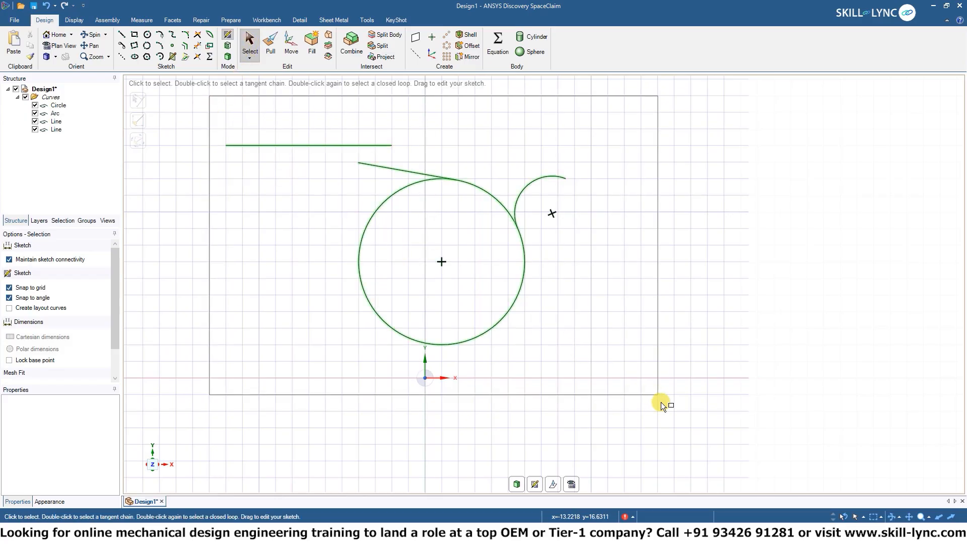
click(575, 294)
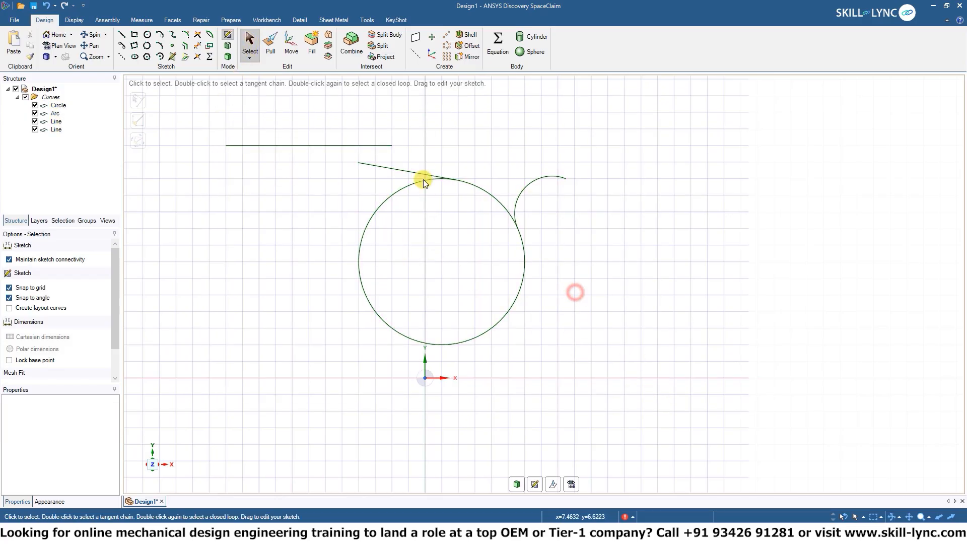
Step: Repeat the comparison of the Using Box mode with the Select tool's own box selection around all curves, clearing both selections
click(251, 57)
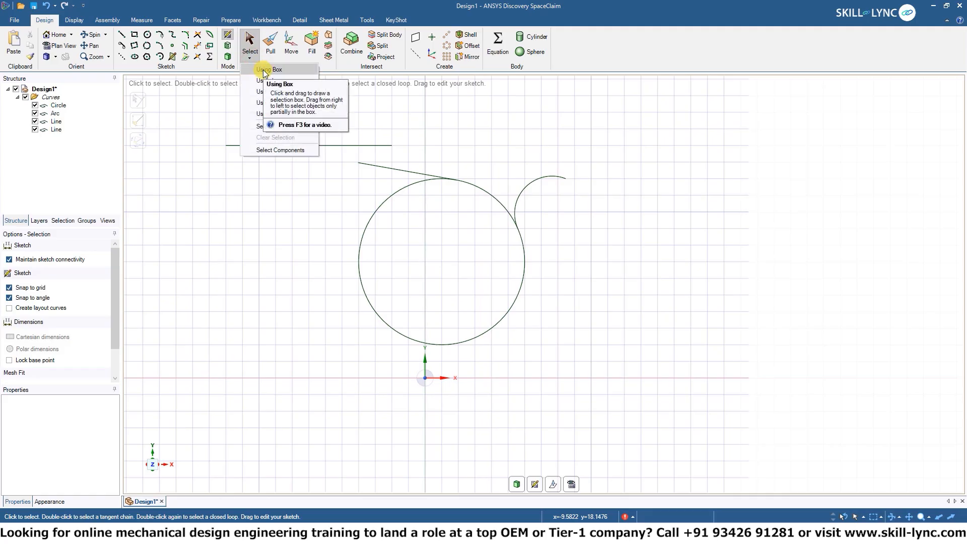
click(263, 70)
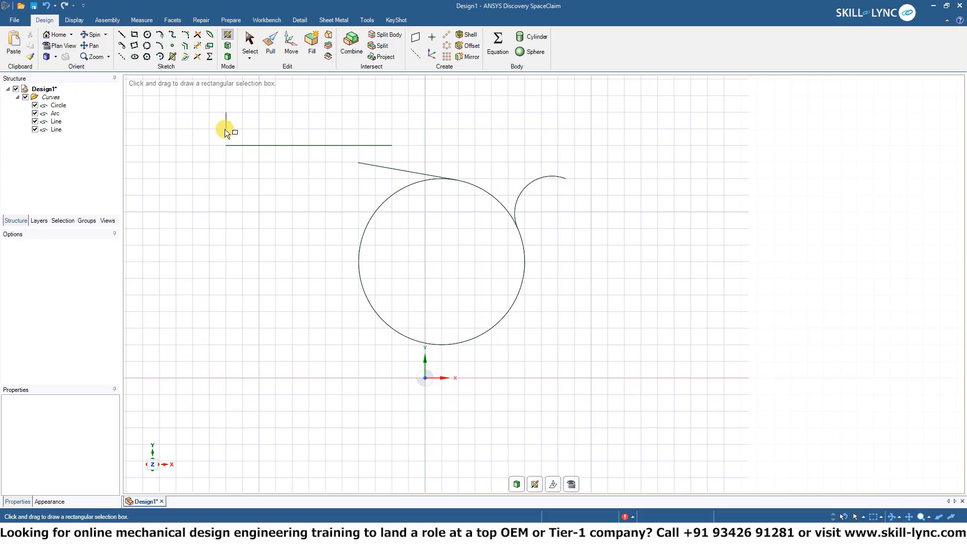
drag(225, 125, 632, 362)
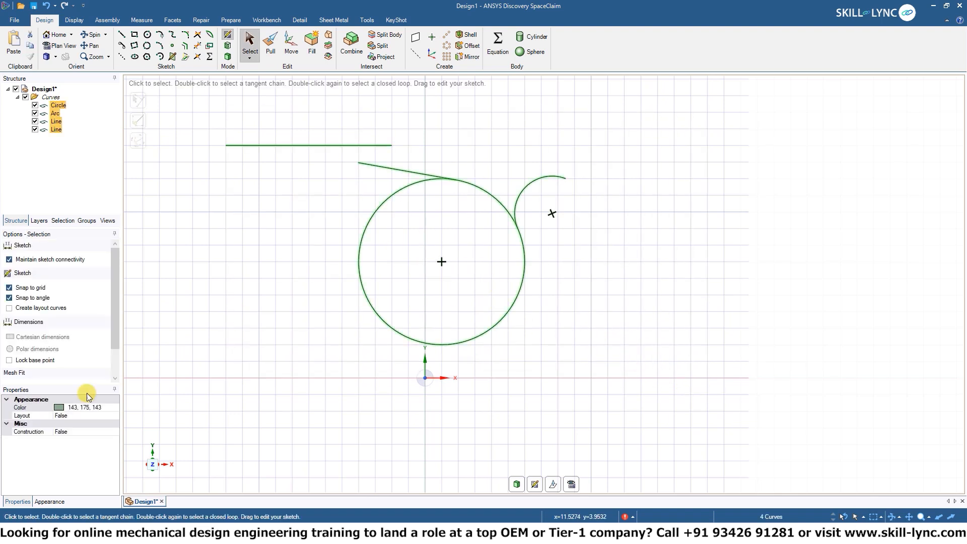
click(263, 221)
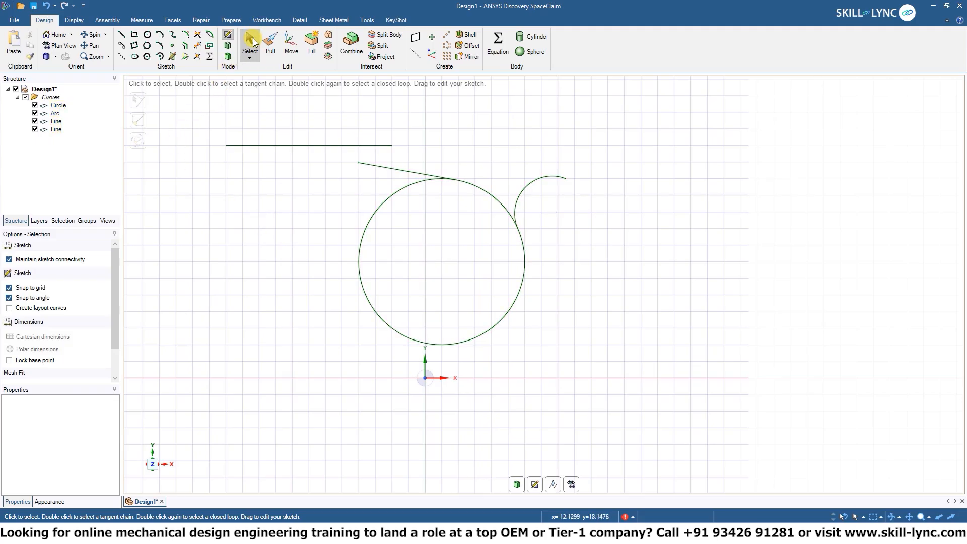
drag(192, 96, 669, 348)
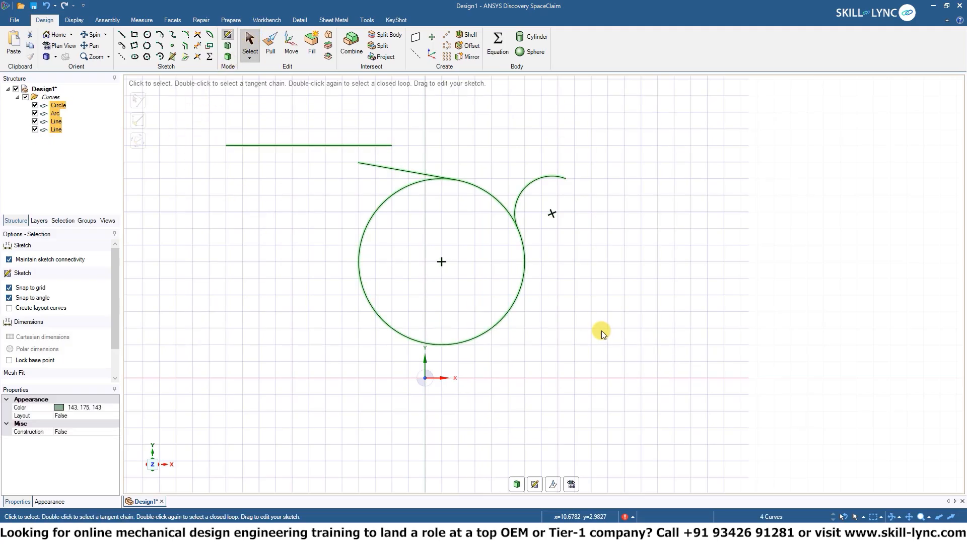
click(601, 331)
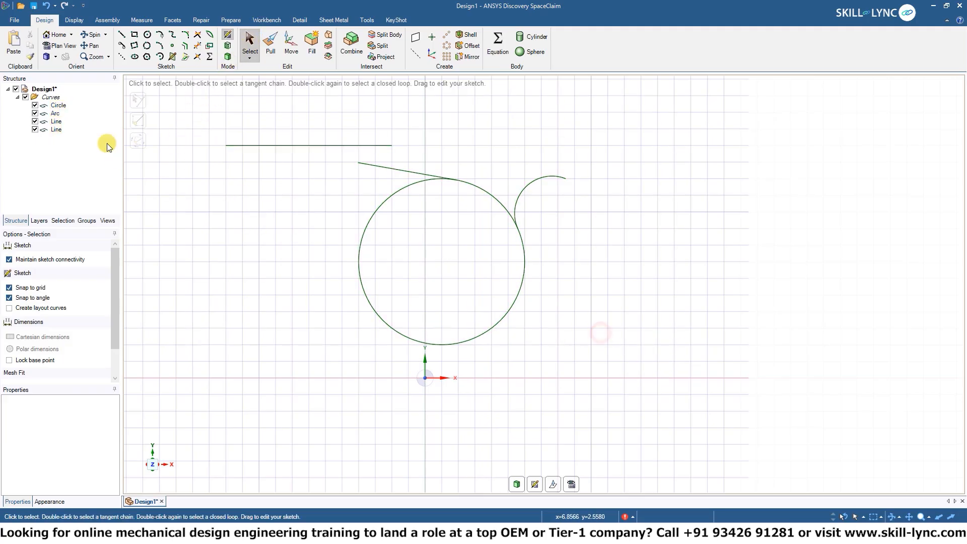
Step: Enclose all four sketch curves once more in a Using Box selection and clear it
click(250, 57)
click(267, 70)
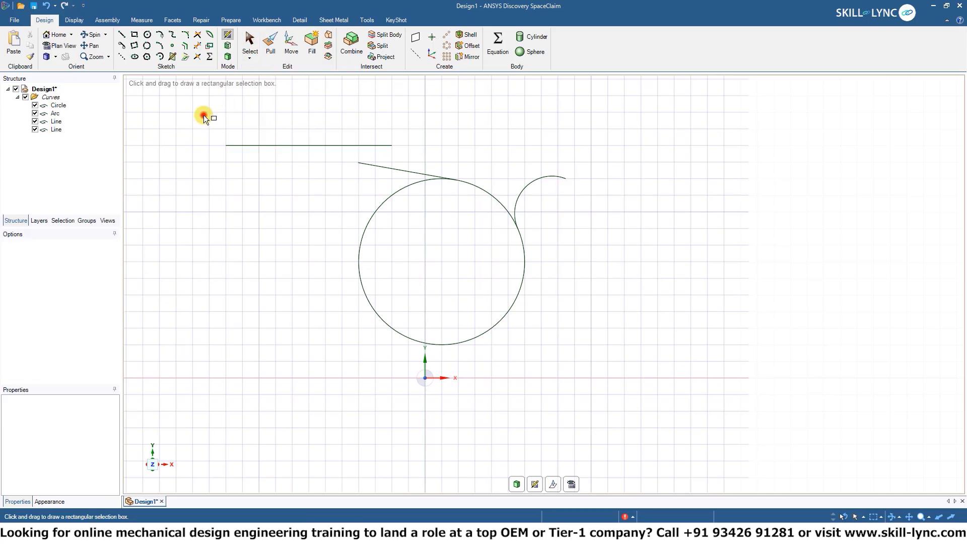
drag(209, 112, 652, 383)
click(646, 253)
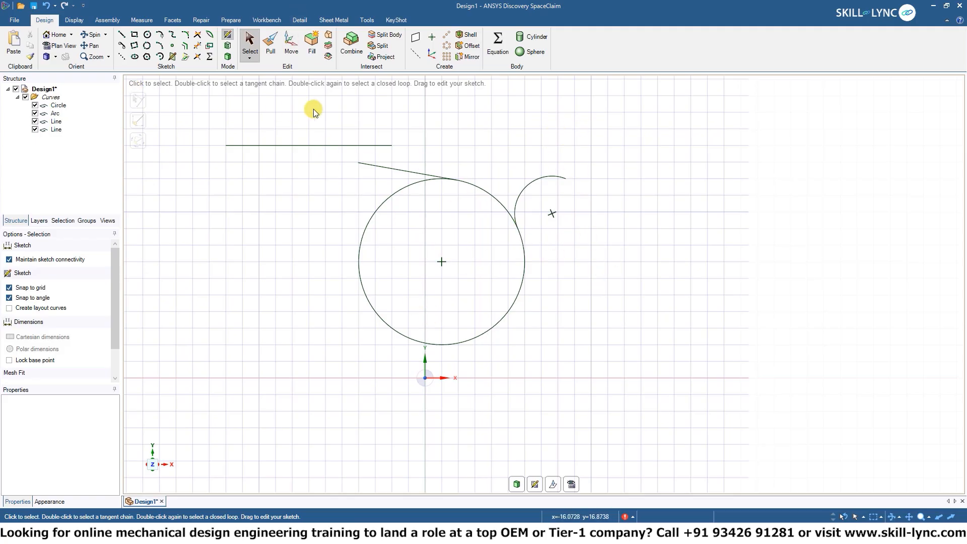
Step: Select all four sketch curves with a freehand loop in Using Lasso mode and clear the selection
click(254, 59)
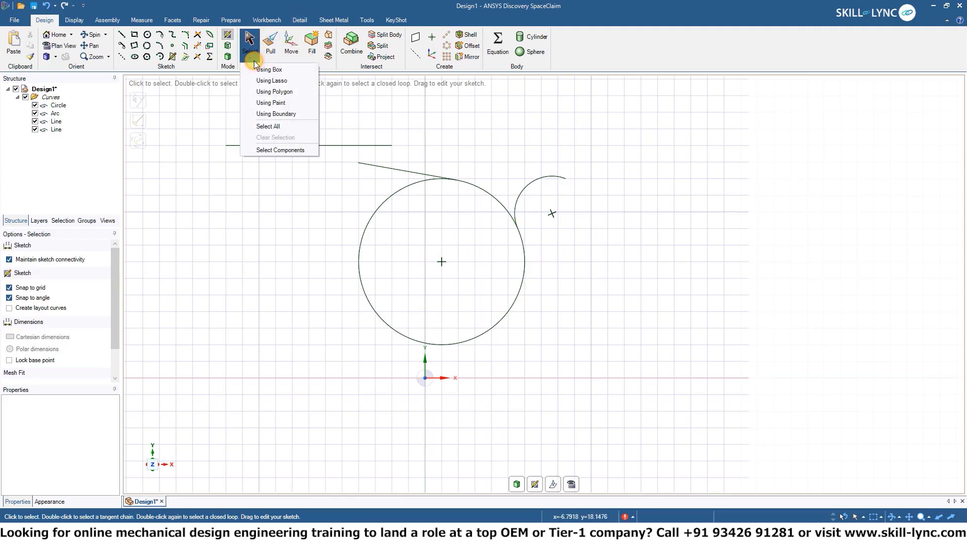
click(259, 82)
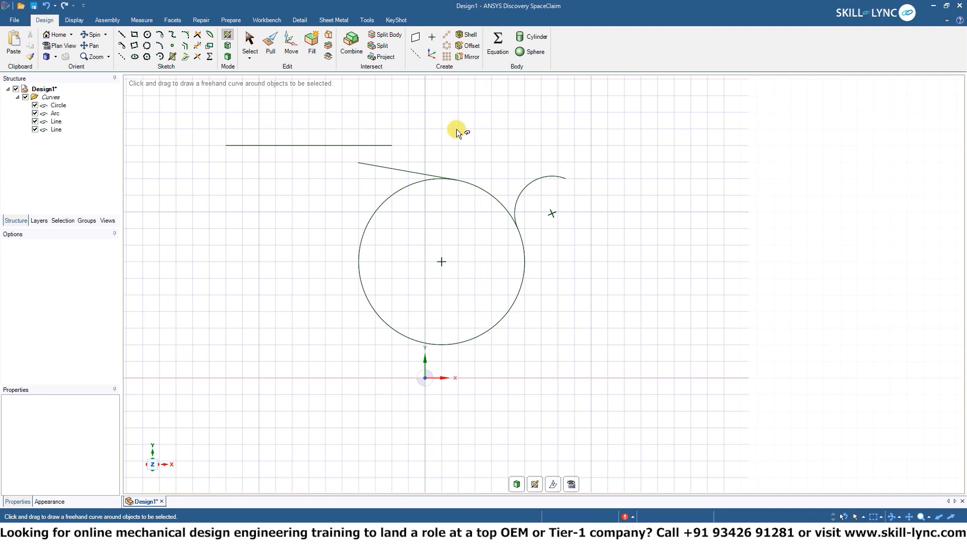
mouse_move(555, 136)
mouse_down()
mouse_move(417, 83)
mouse_move(186, 145)
mouse_move(281, 371)
mouse_move(611, 388)
mouse_move(569, 159)
mouse_move(557, 140)
mouse_up()
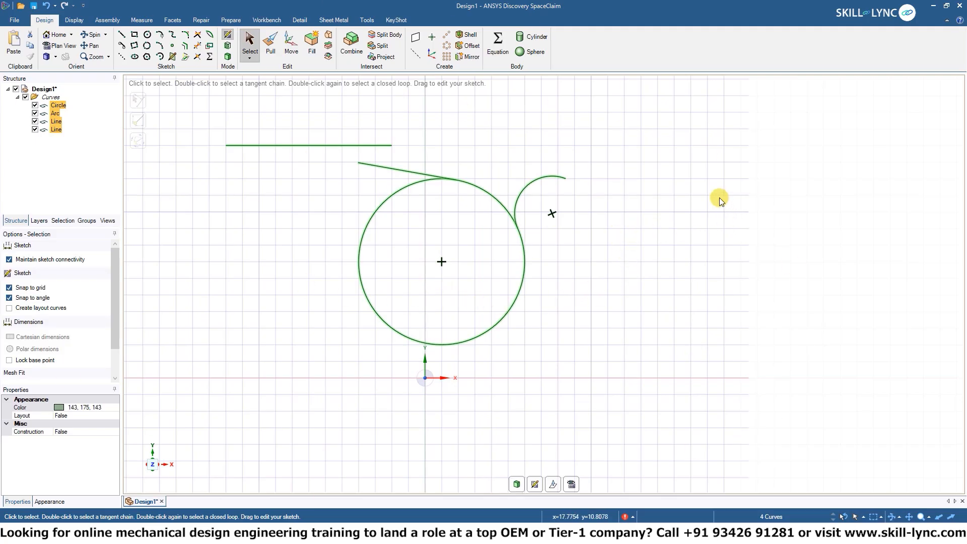
click(250, 58)
click(282, 126)
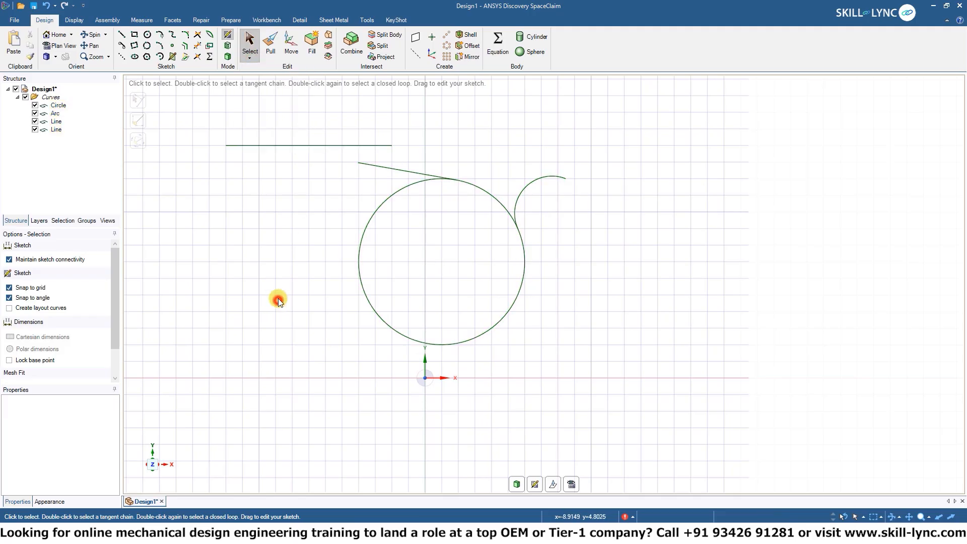
Step: Select all four sketch curves by enclosing them with a polygon in Using Polygon mode and clear the selection
click(249, 58)
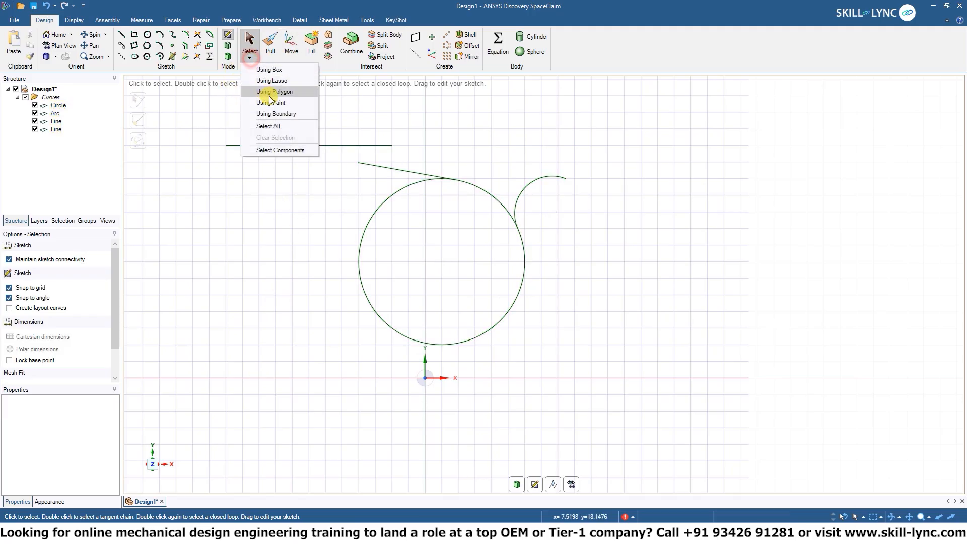
click(270, 96)
click(195, 104)
click(202, 107)
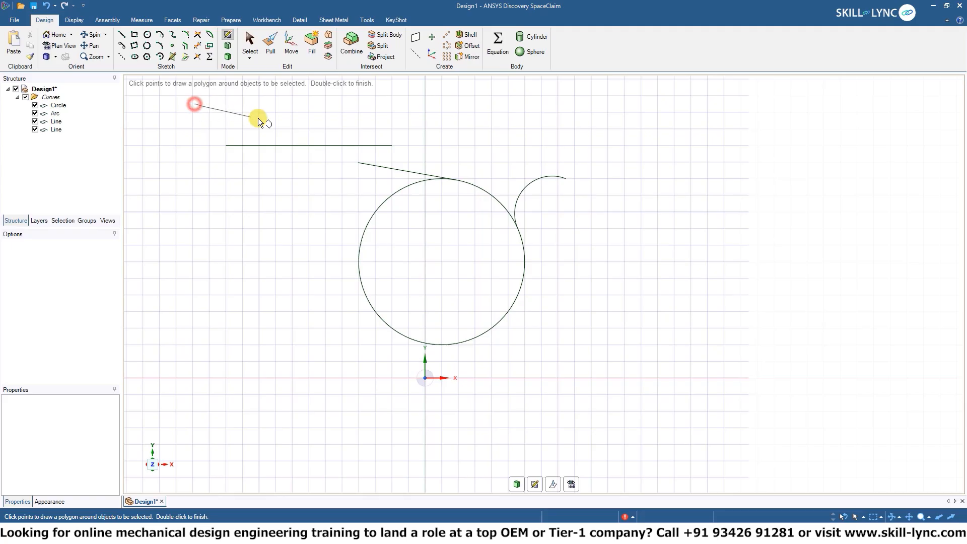
click(695, 111)
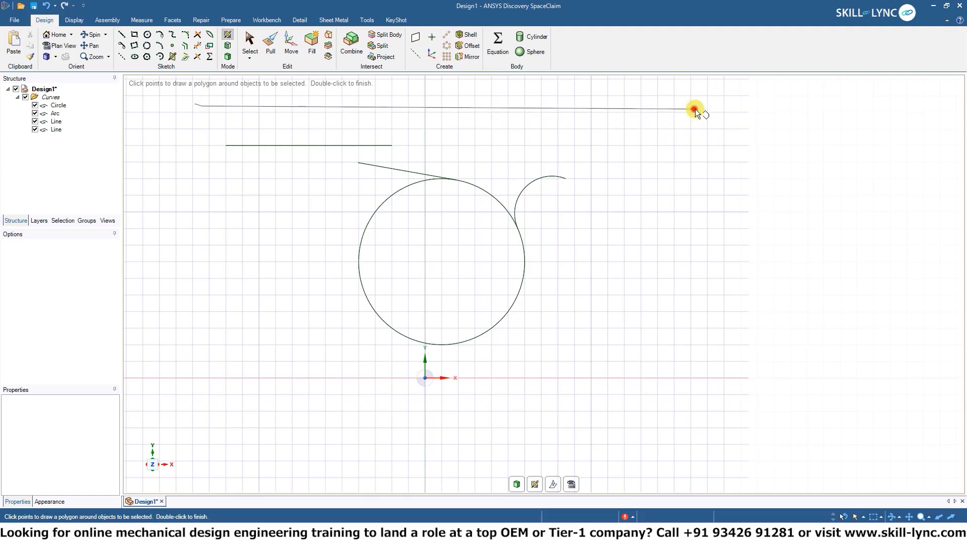
click(658, 412)
click(292, 462)
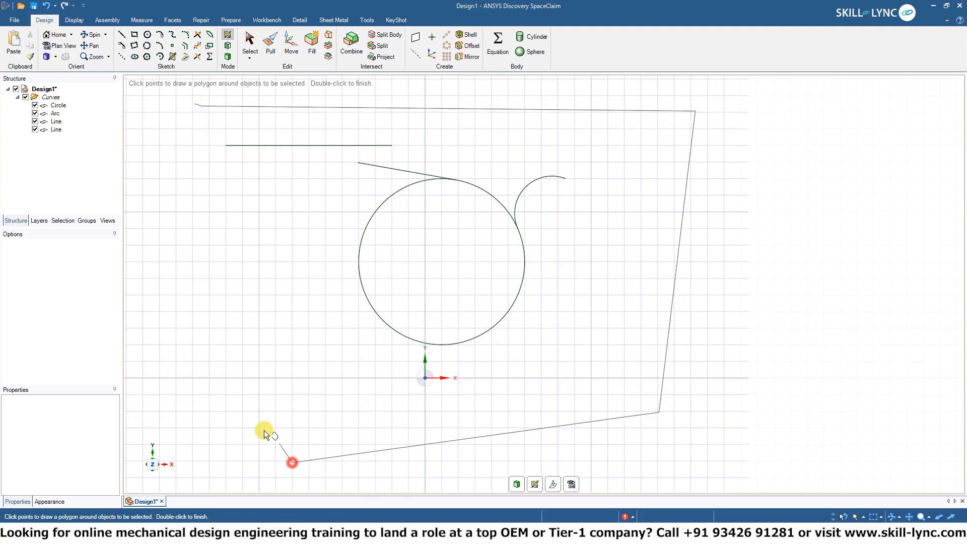
click(215, 323)
double_click(216, 185)
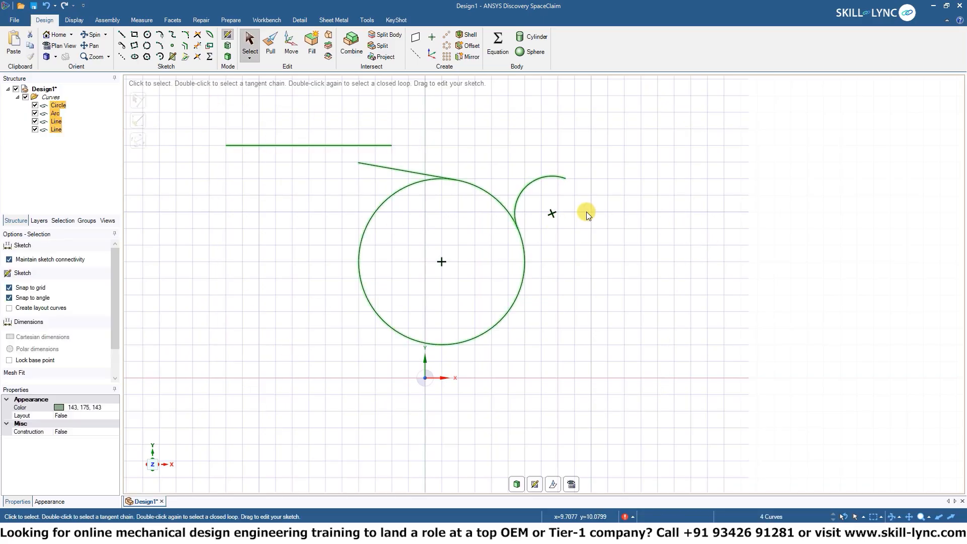
click(610, 217)
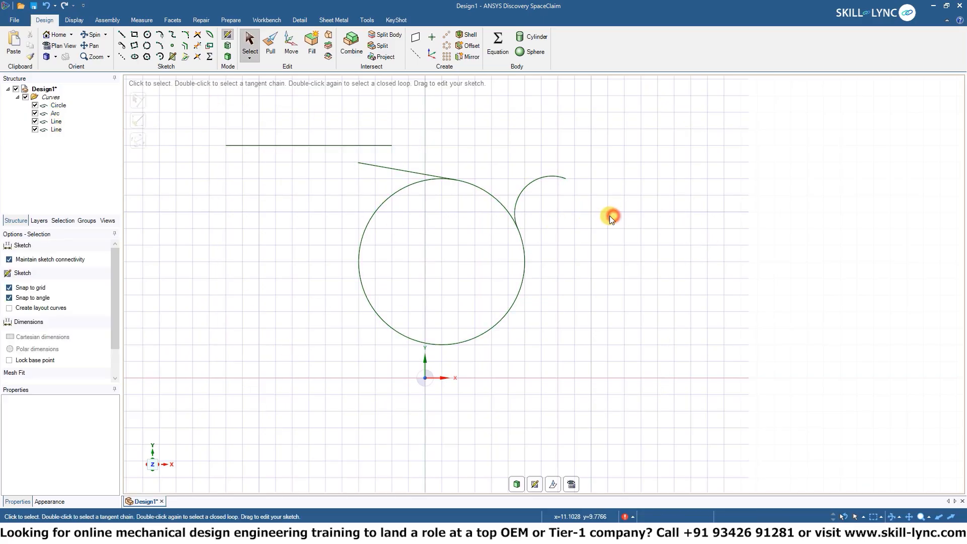
Step: Select the circle, arc and tangent line with a Using Polygon boundary that excludes the separate horizontal line, and clear the selection
click(250, 58)
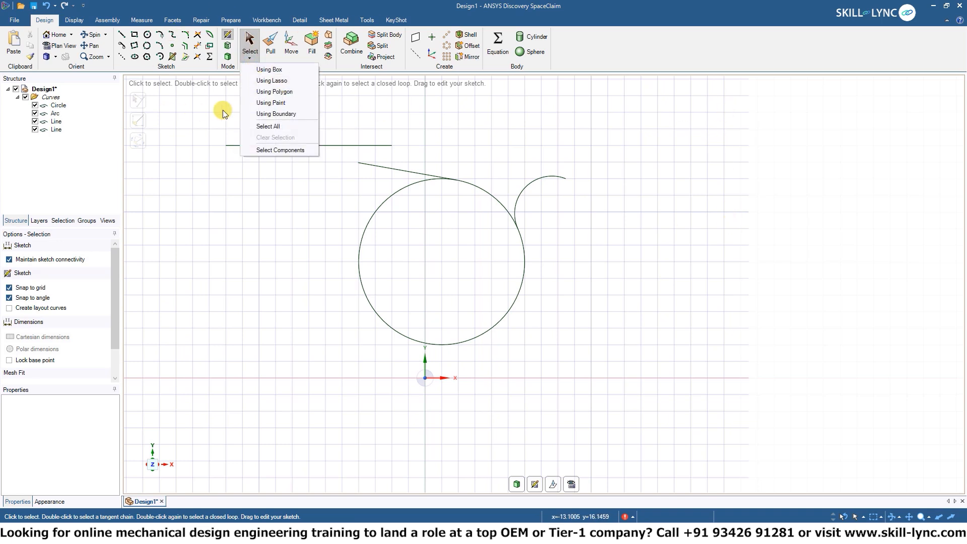
click(249, 91)
click(187, 240)
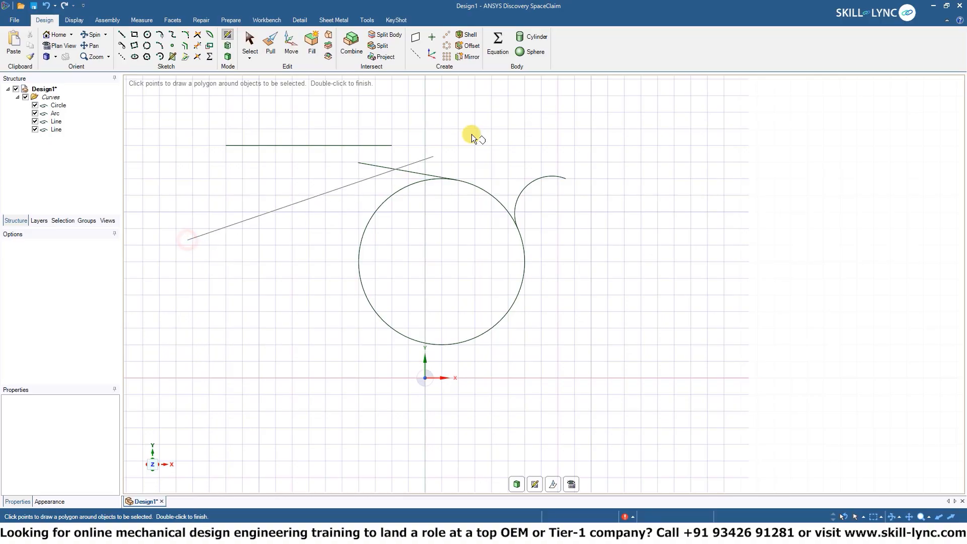
click(354, 155)
click(619, 137)
click(630, 371)
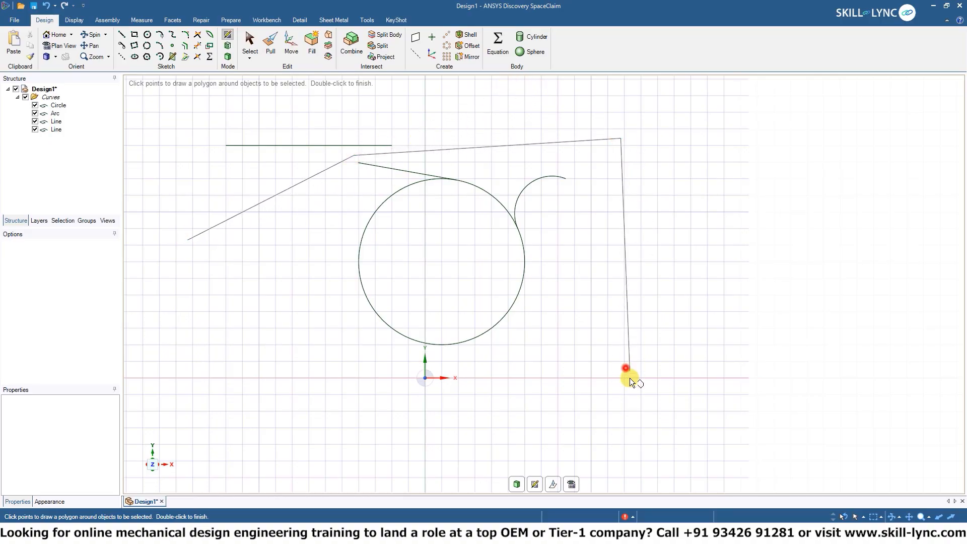
click(330, 365)
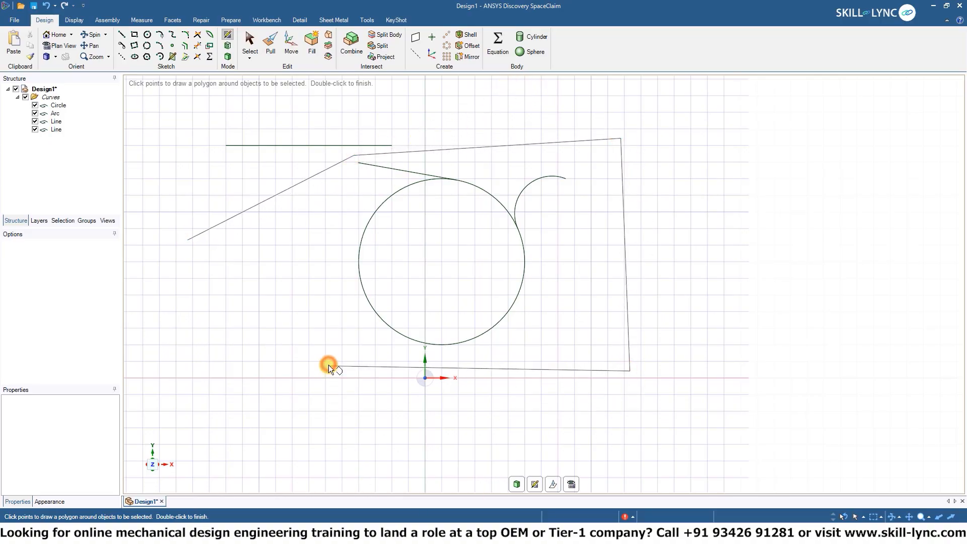
double_click(267, 177)
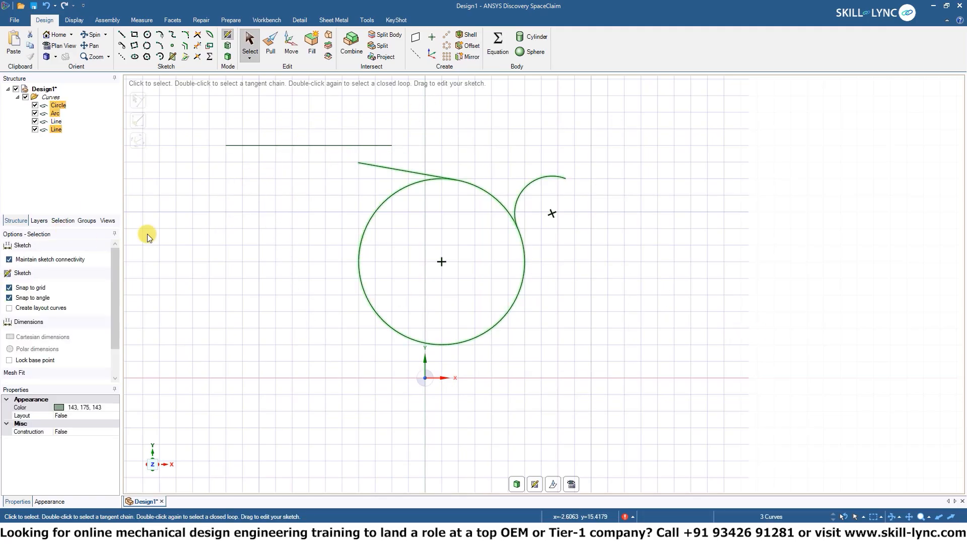
click(218, 218)
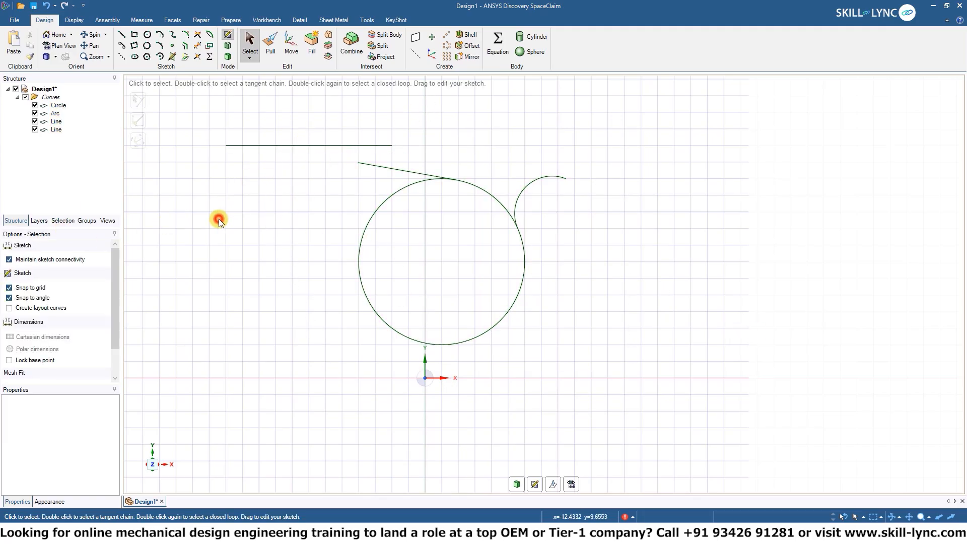
click(243, 57)
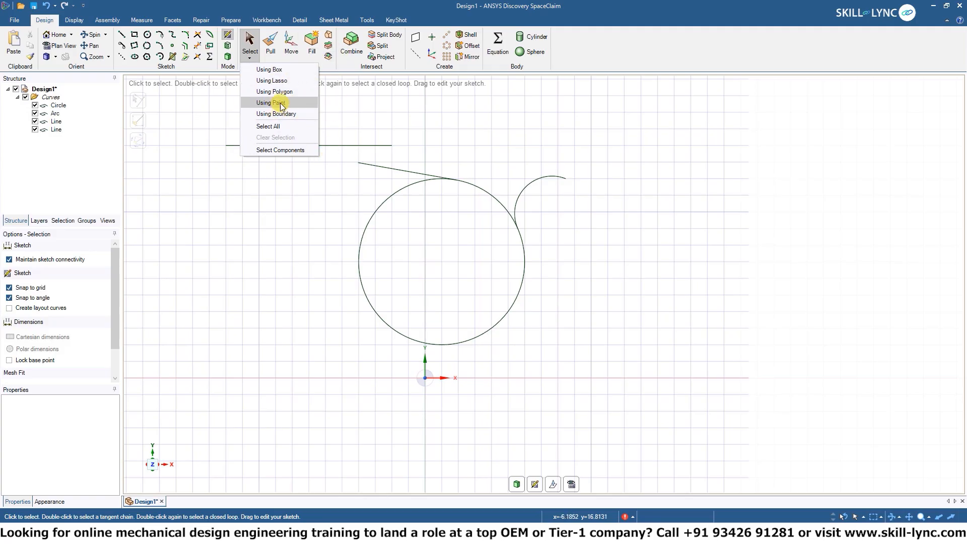
click(282, 70)
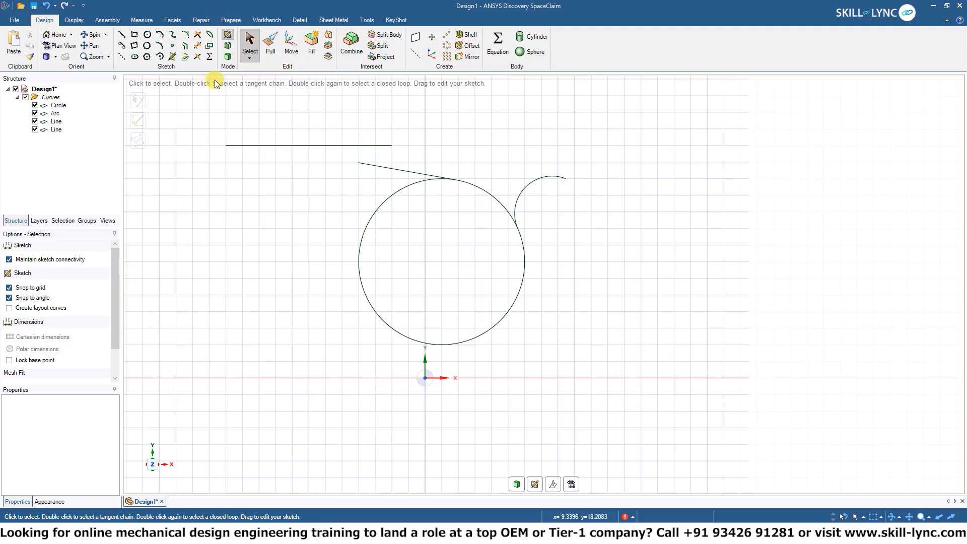
click(251, 59)
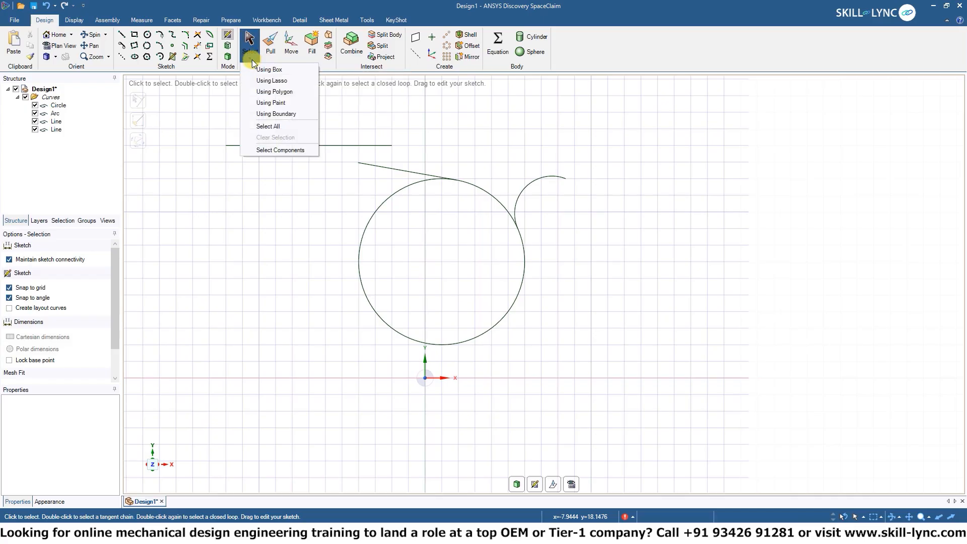
click(551, 131)
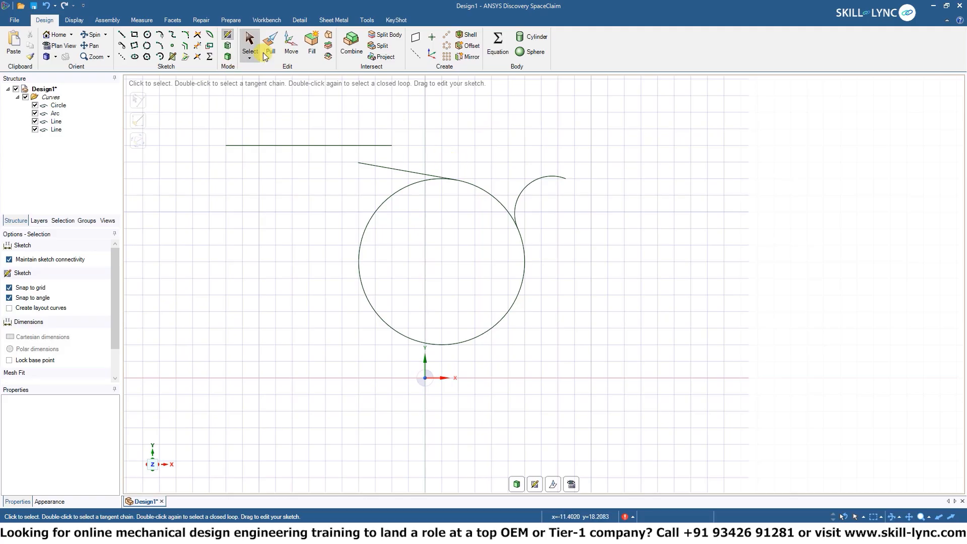
Step: Select all sketch curves at once, remove the horizontal line from the selection, and clear the remaining selection
click(433, 173)
key(ctrl+a)
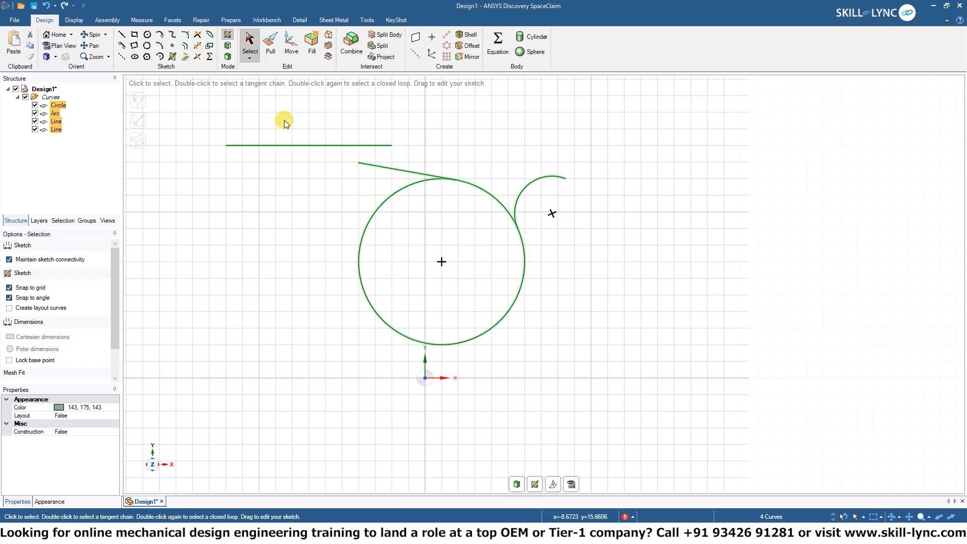
ctrl+click(325, 145)
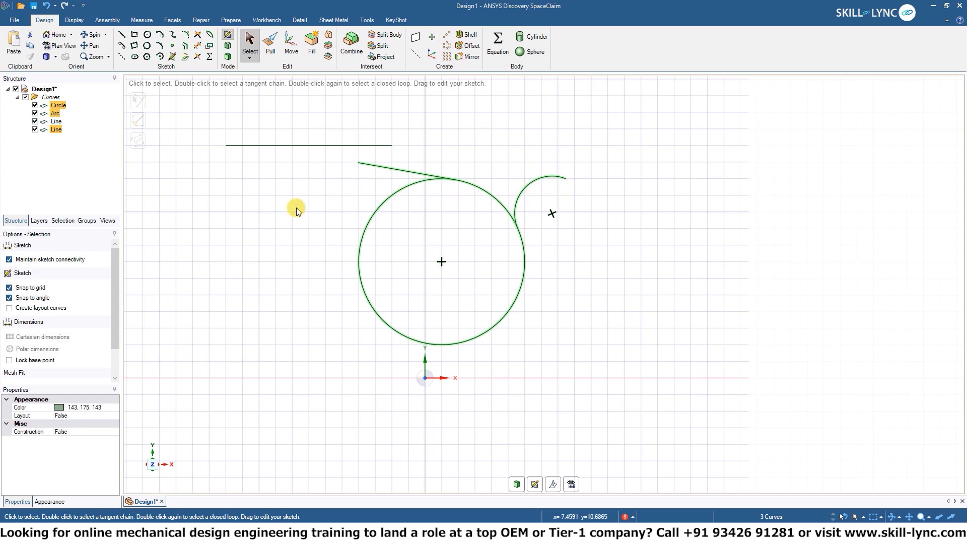
click(574, 156)
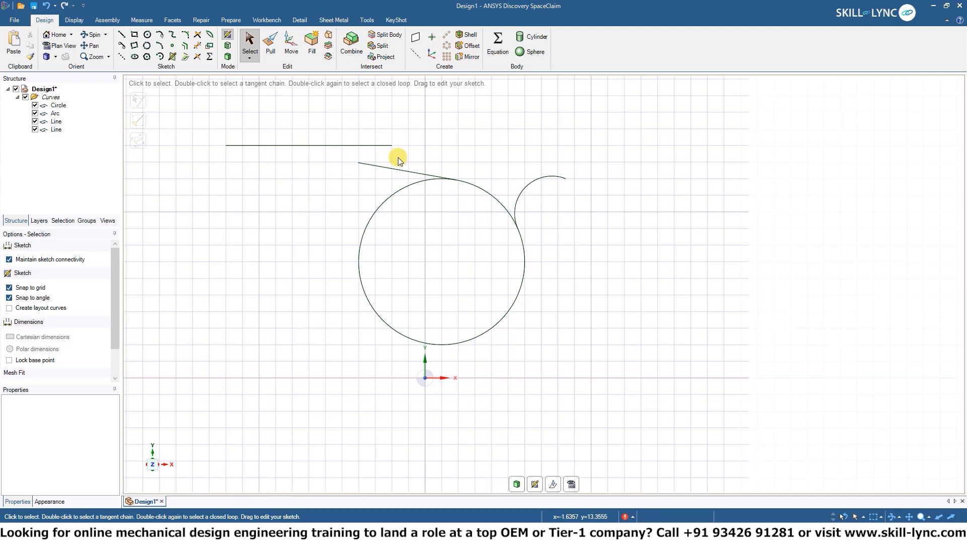
Step: Delete all four curves from the sketch
key(ctrl+a)
key(Delete)
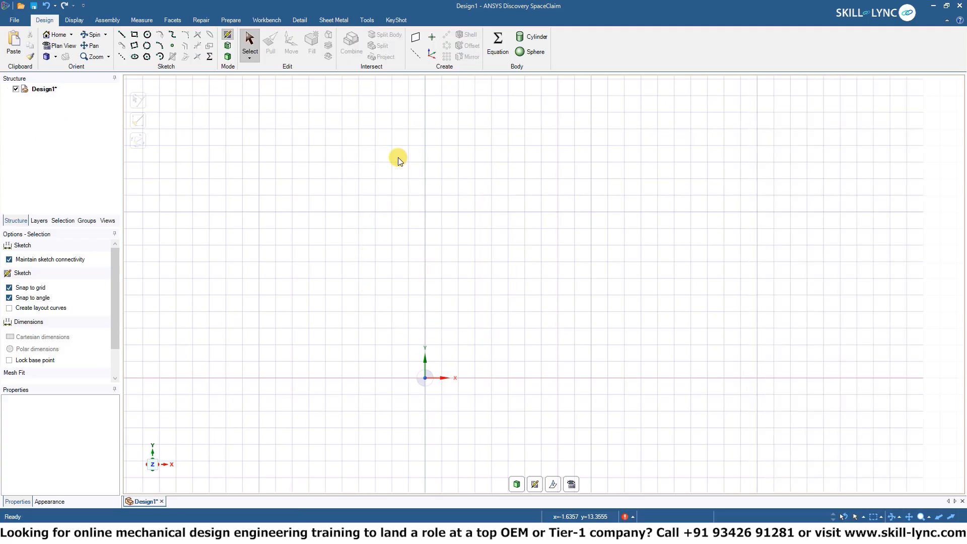
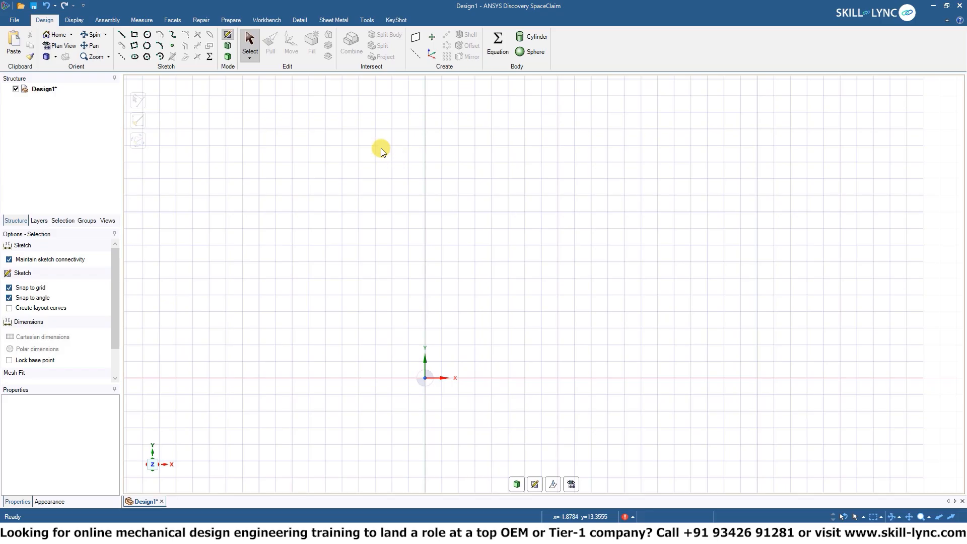
click(251, 59)
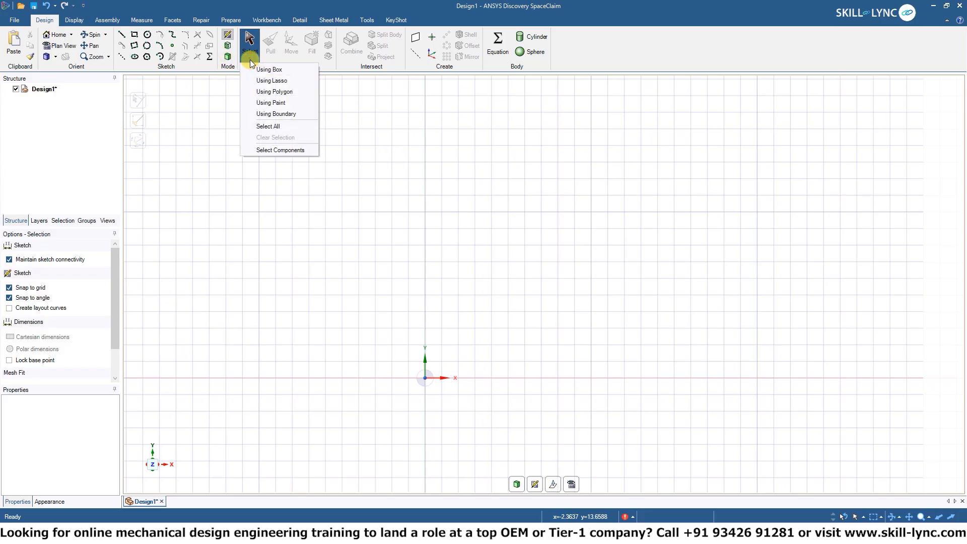
click(251, 56)
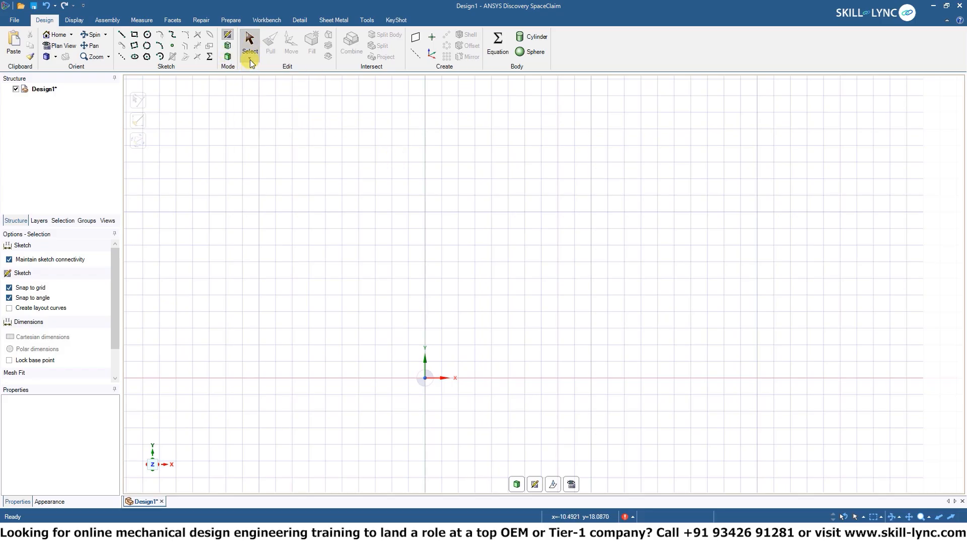
click(249, 57)
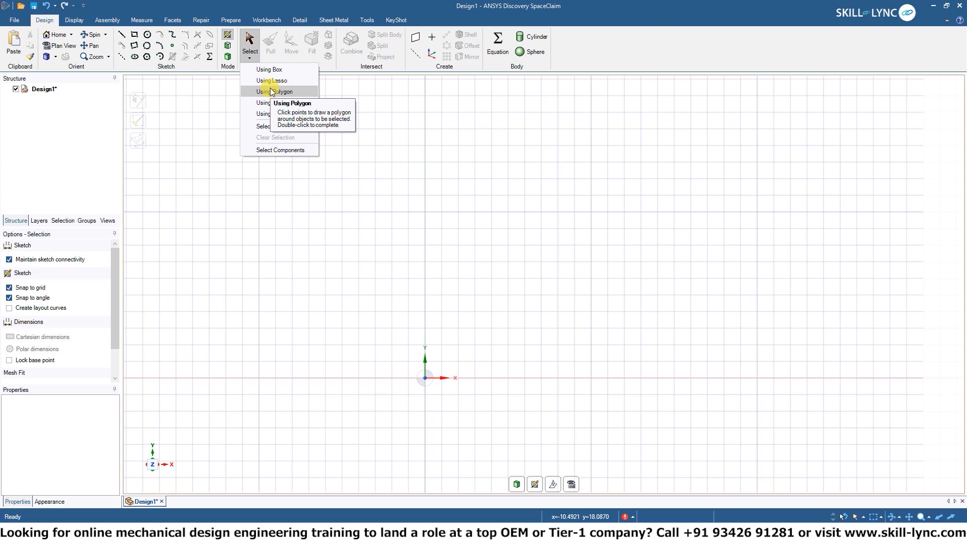
click(255, 45)
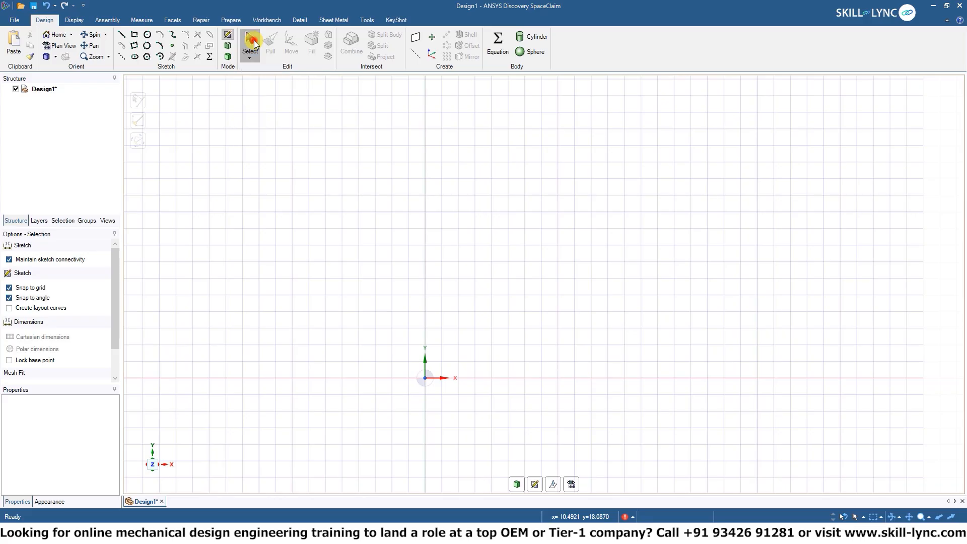
Step: Create a solid cylinder above the origin with a horizontal axis about 7 mm long and a diameter of about 10 mm
click(542, 36)
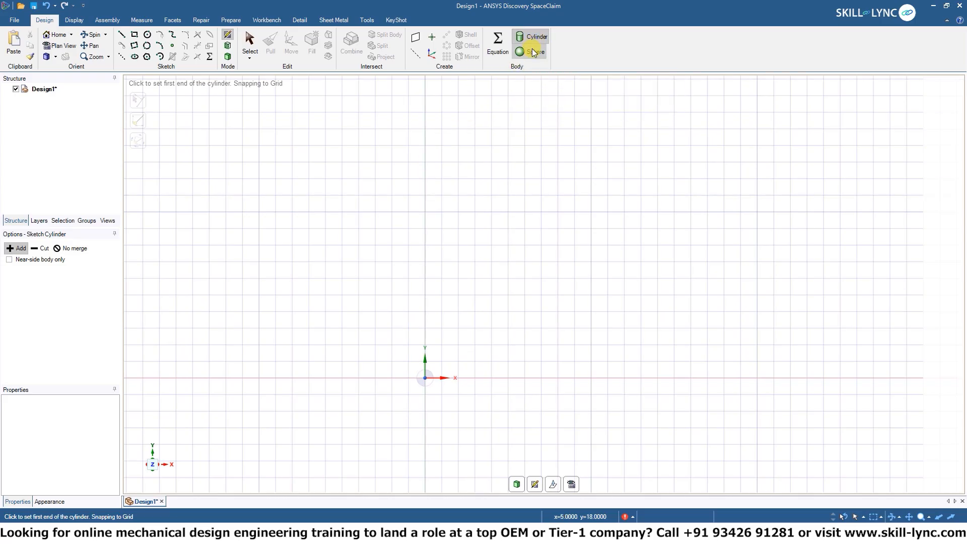
click(409, 245)
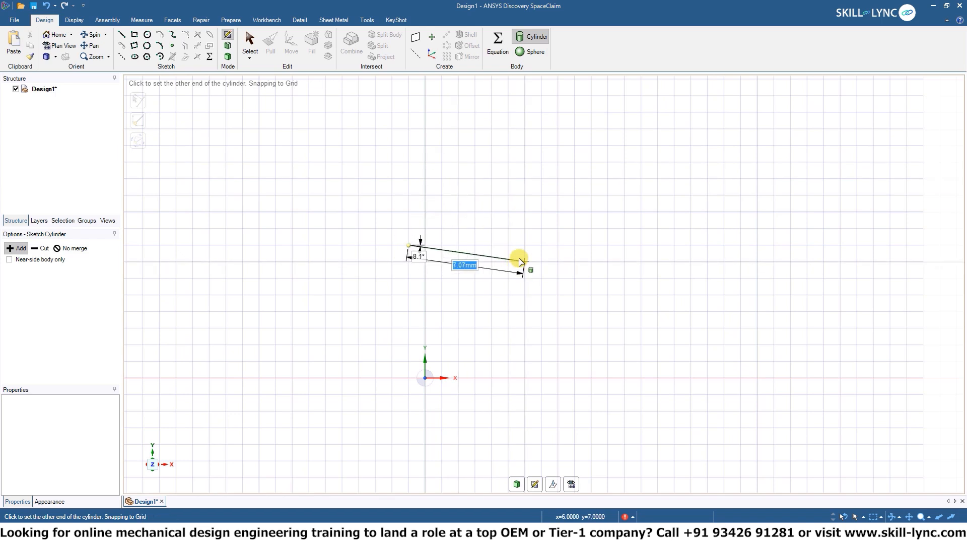
click(524, 247)
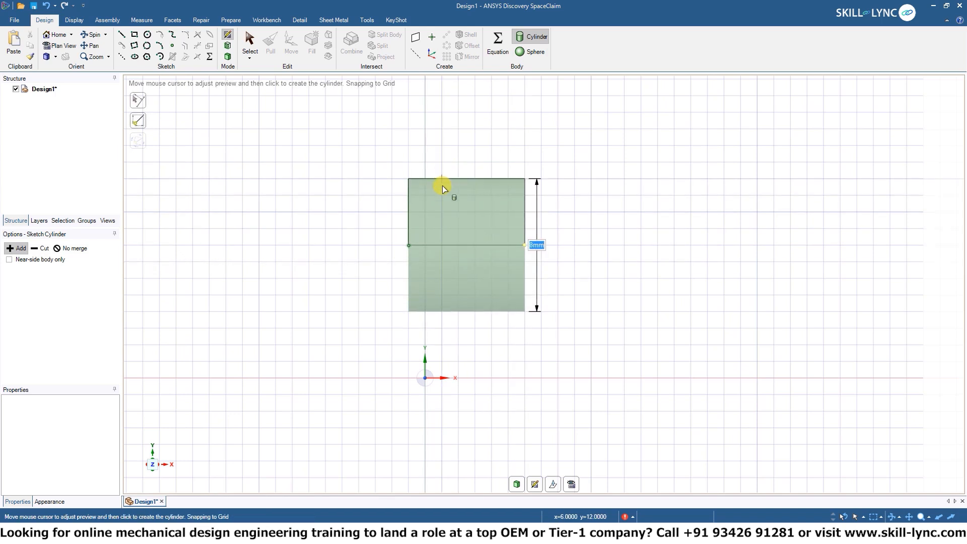
click(453, 161)
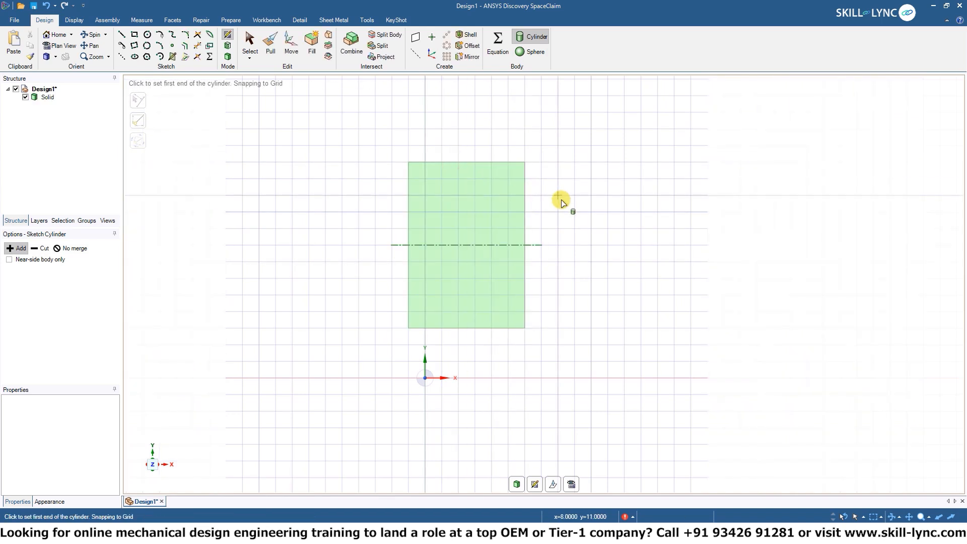
Step: Show the cylinder as a solid in 3D mode, inspect its round end face, and undo back to the empty sketch
middle_drag(654, 174, 511, 184)
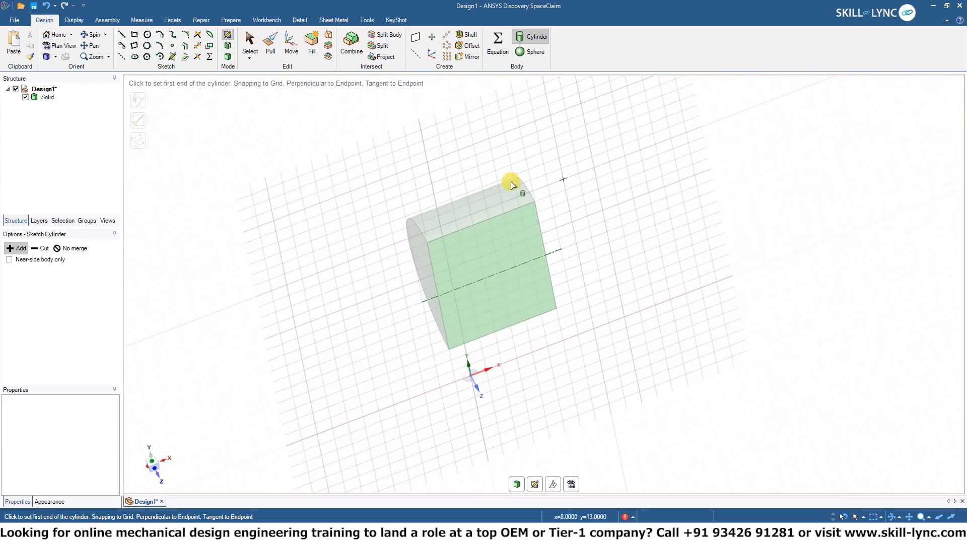
click(248, 47)
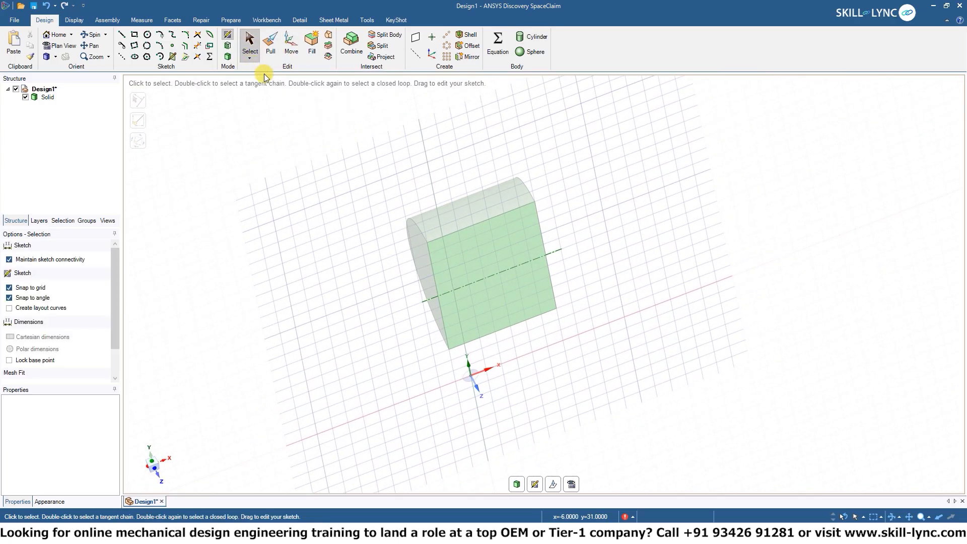
click(228, 56)
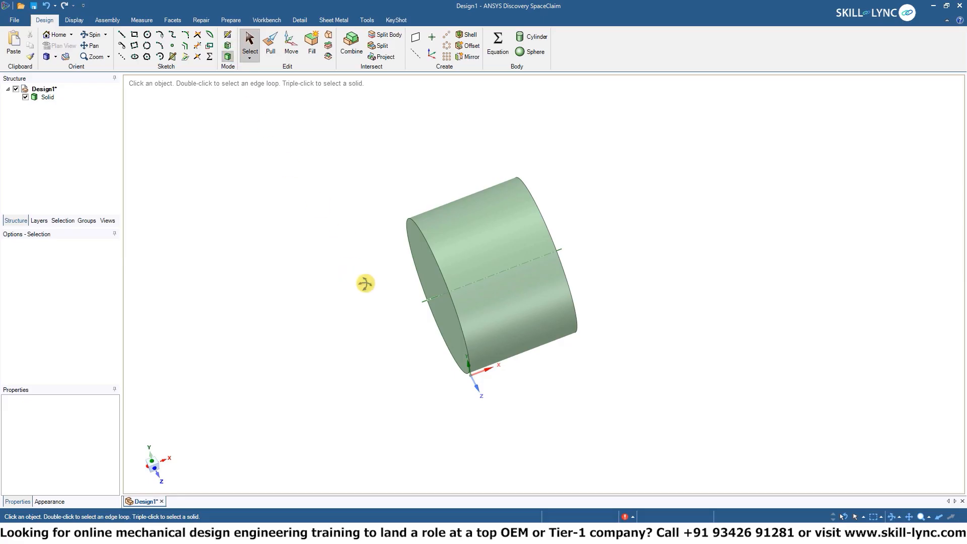
middle_drag(365, 283, 485, 233)
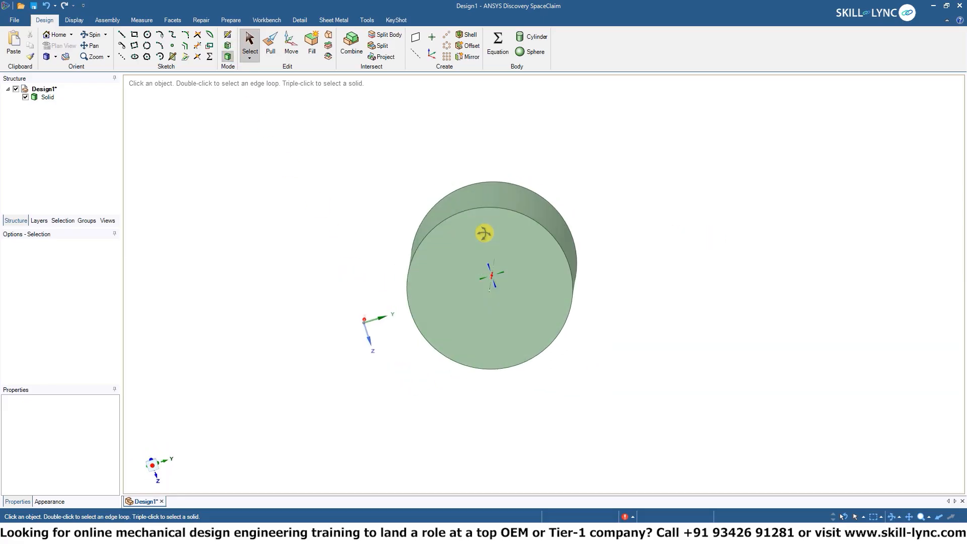
key(ctrl+z)
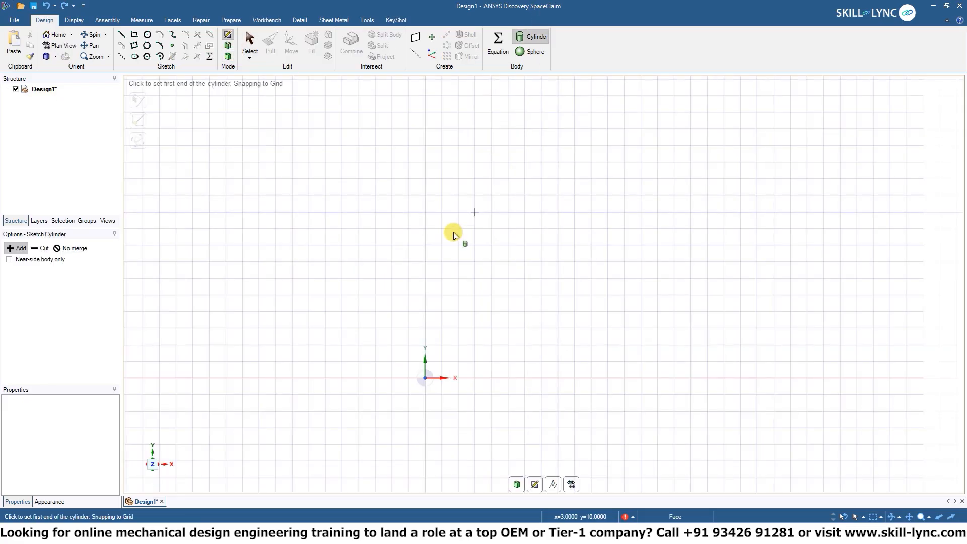
Step: Create a solid cylinder above the origin with a vertical axis 12 mm long and a 6 mm diameter, and inspect it in 3D mode
click(442, 129)
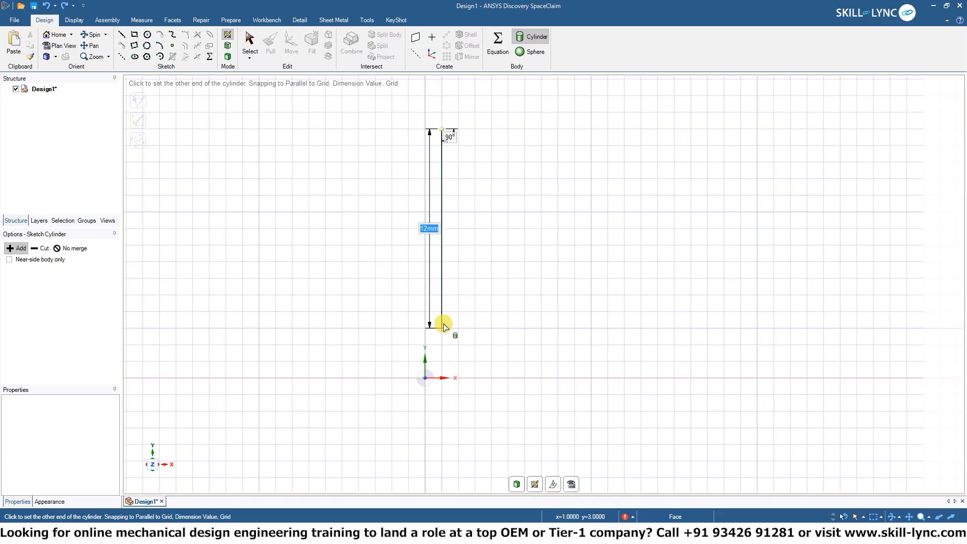
click(443, 327)
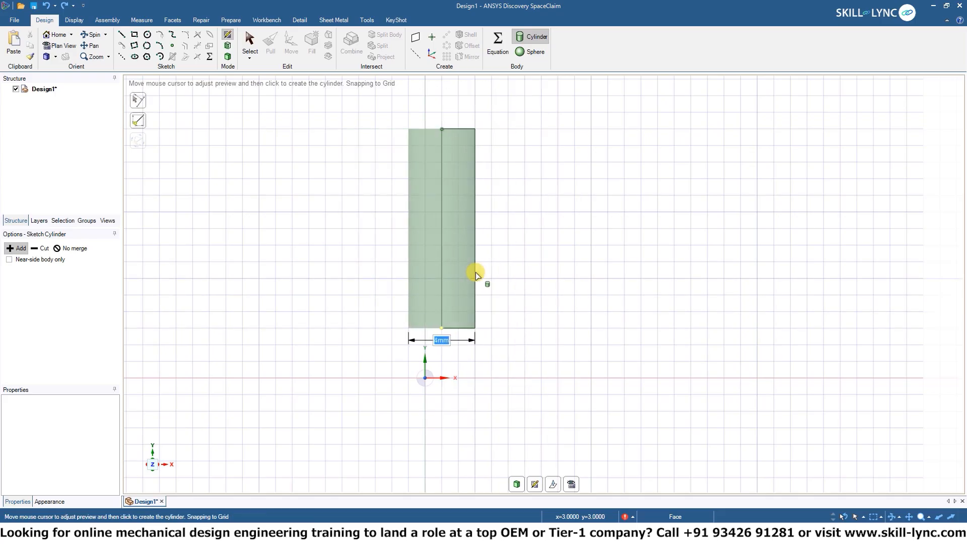
click(475, 274)
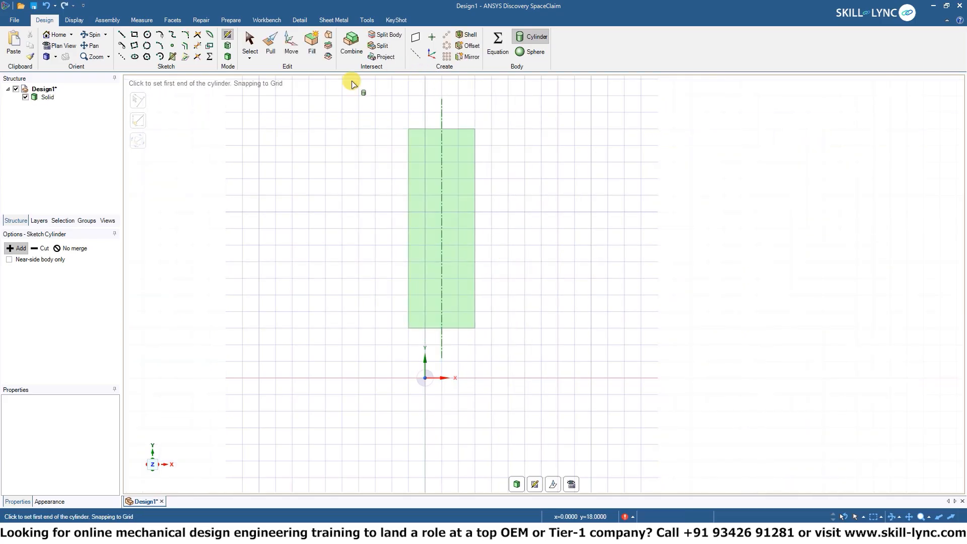
click(228, 57)
mouse_move(604, 164)
middle_down()
mouse_move(610, 281)
mouse_move(585, 100)
mouse_move(572, 216)
mouse_move(581, 222)
mouse_move(589, 184)
mouse_move(678, 190)
mouse_move(617, 156)
mouse_move(574, 181)
mouse_move(620, 246)
mouse_move(627, 222)
mouse_move(626, 261)
mouse_move(617, 198)
middle_up()
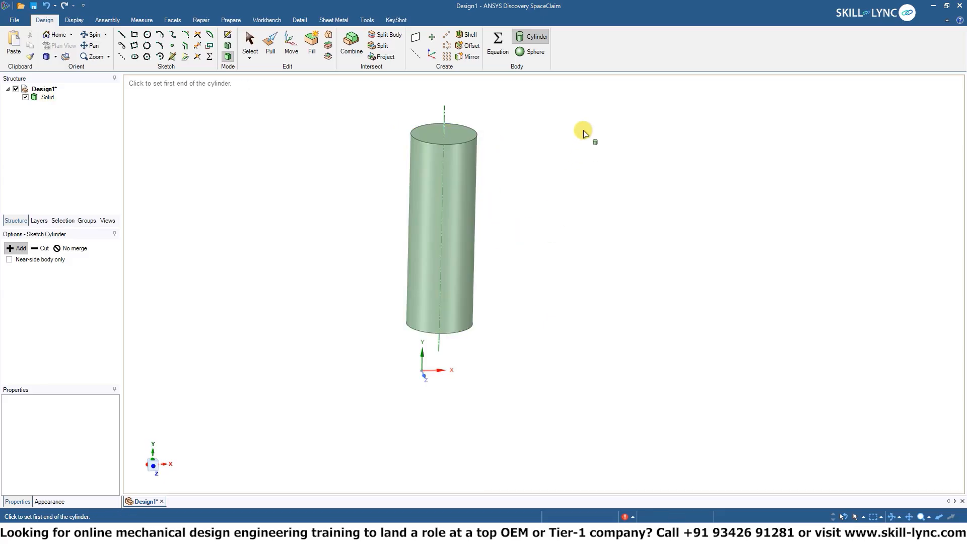
middle_drag(582, 132, 585, 177)
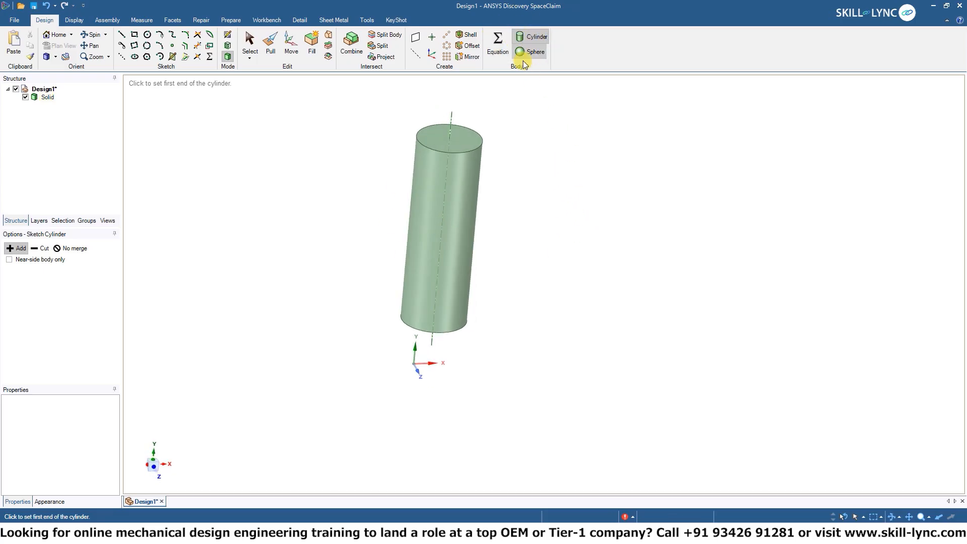
Step: Delete the vertical cylinder from the design
key(Escape)
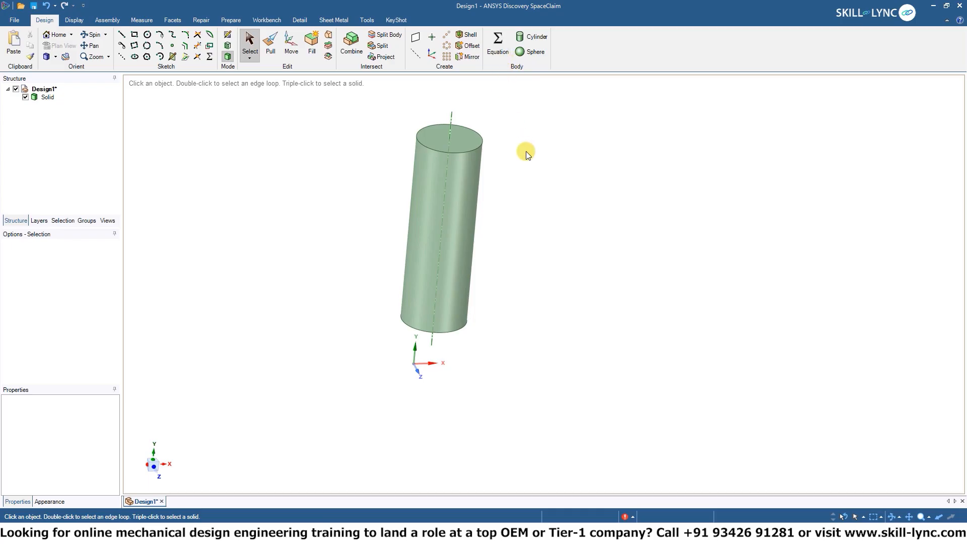
key(ctrl+a)
key(Delete)
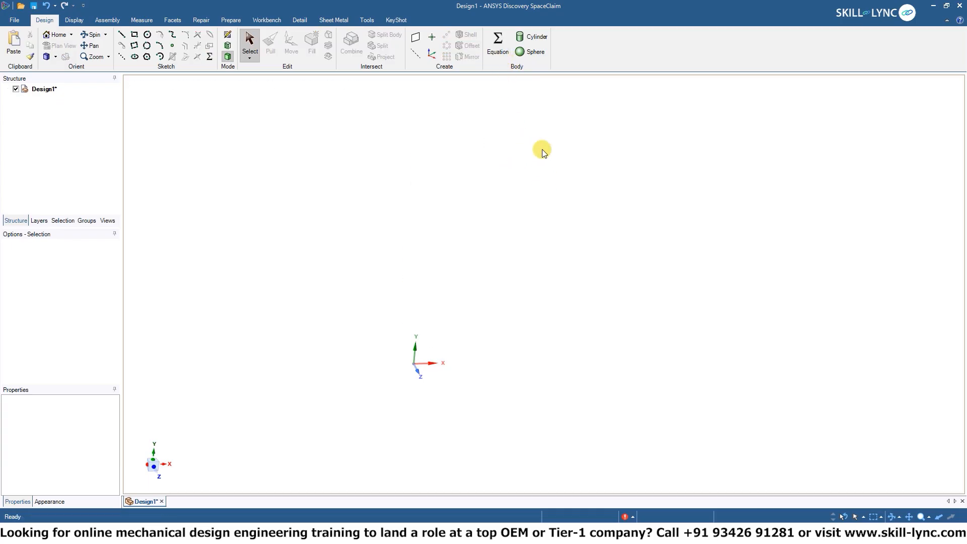
Step: Create a solid sphere about 14.14 mm in diameter, centred on the Y axis above the origin, and inspect it in 3D mode
click(530, 56)
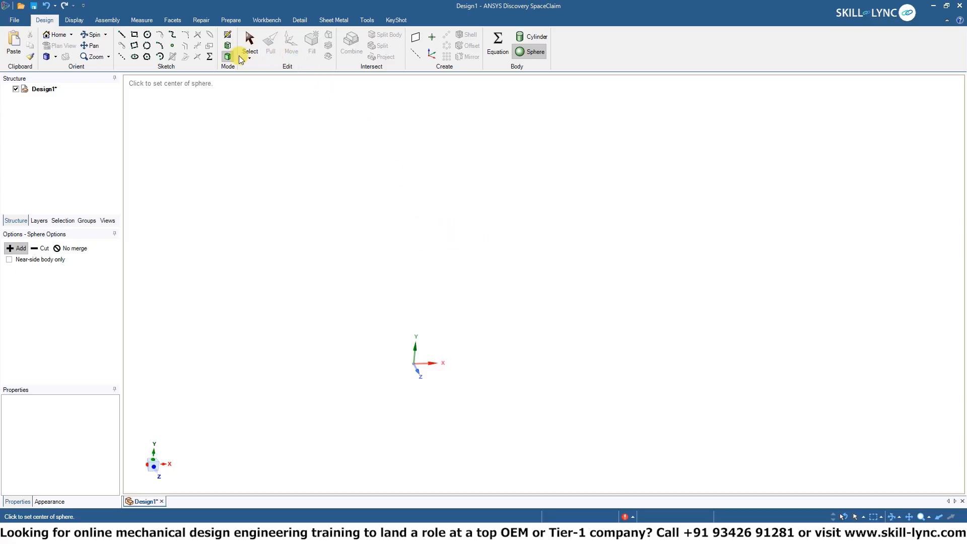
click(229, 36)
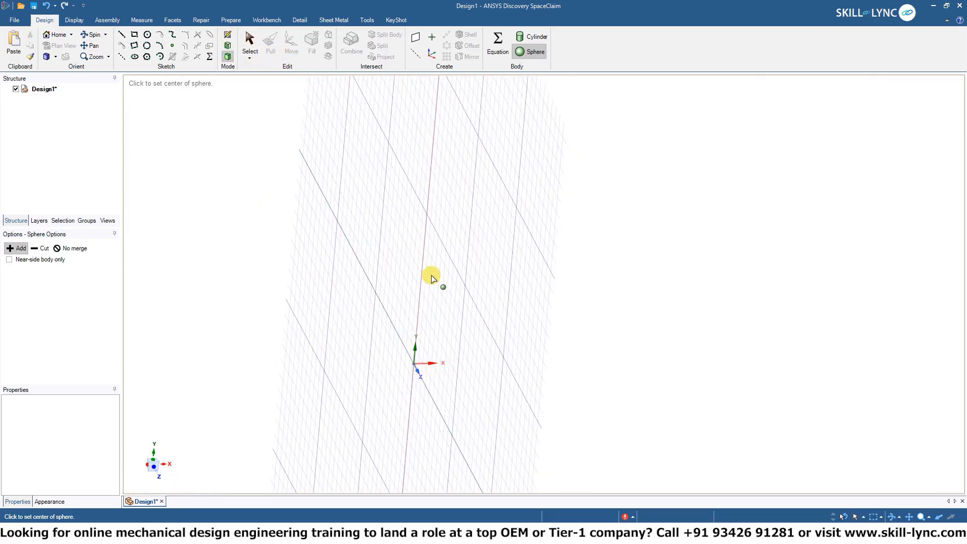
click(503, 277)
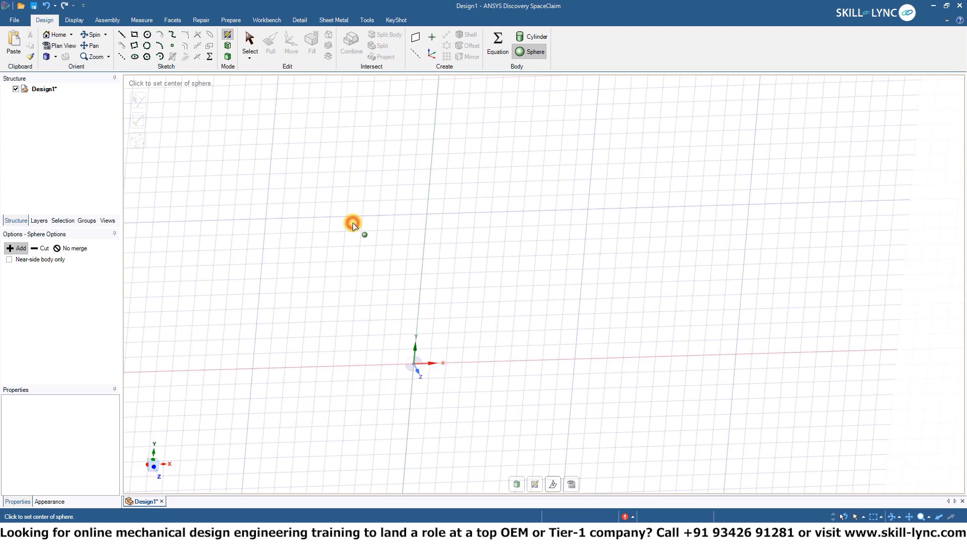
click(421, 289)
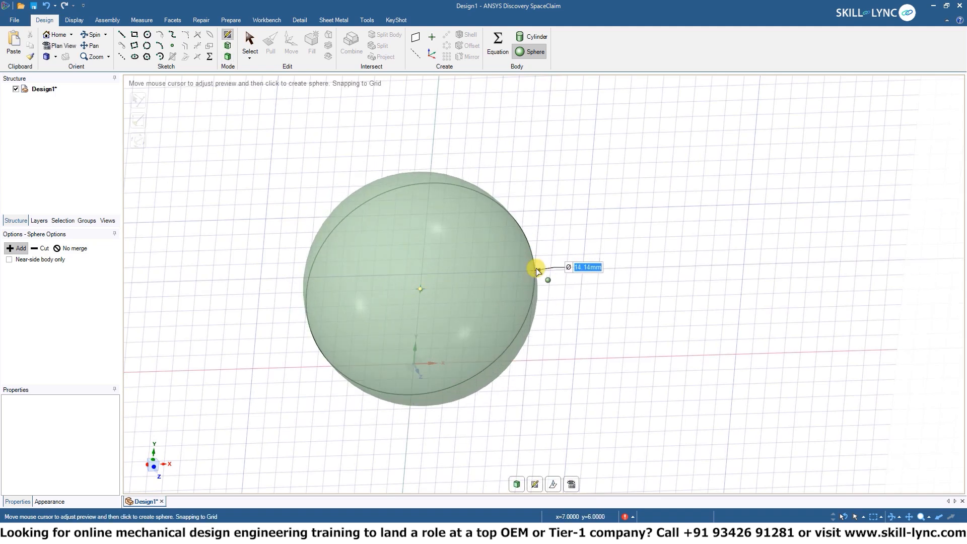
click(536, 271)
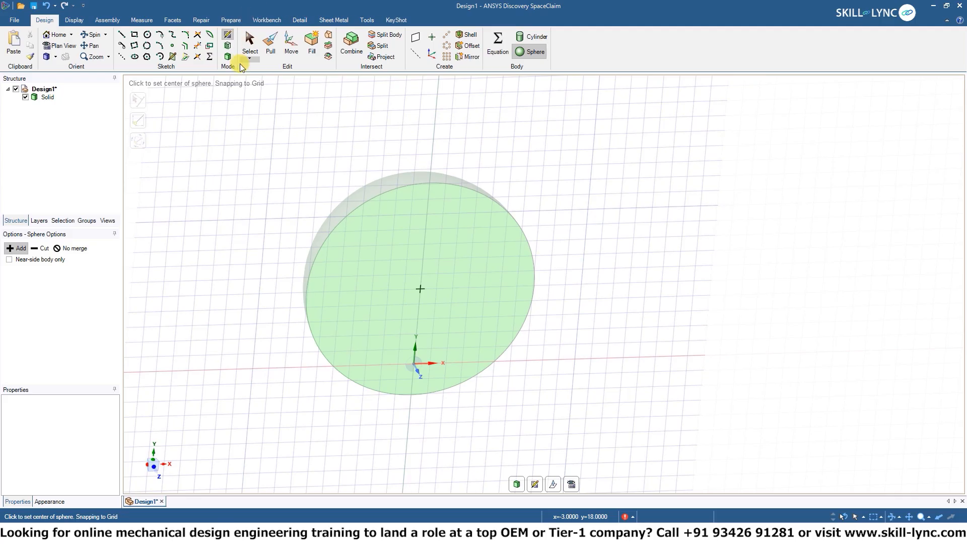
click(227, 56)
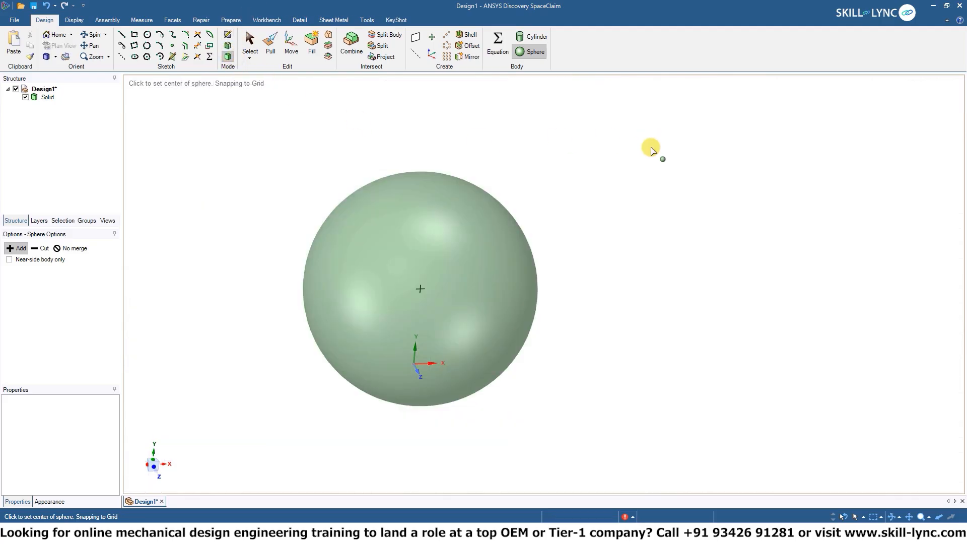
middle_drag(651, 150, 561, 160)
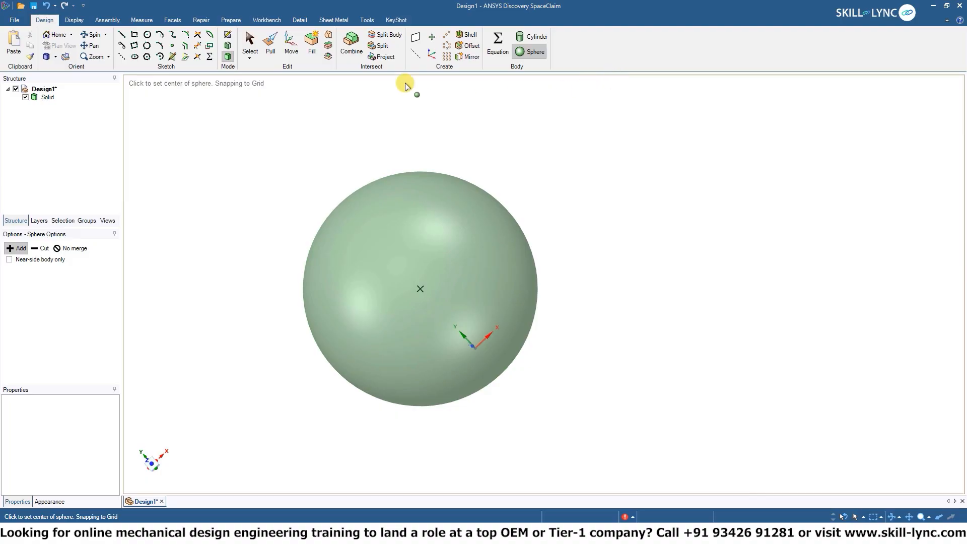
Step: Inspect the sphere's cross-section in sketch mode, and delete the solid from the design
click(250, 43)
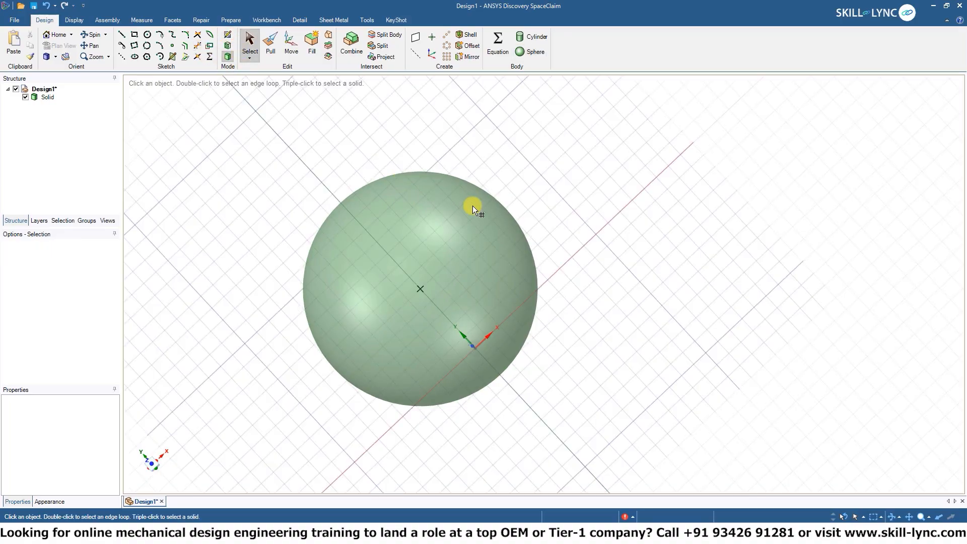
key(k)
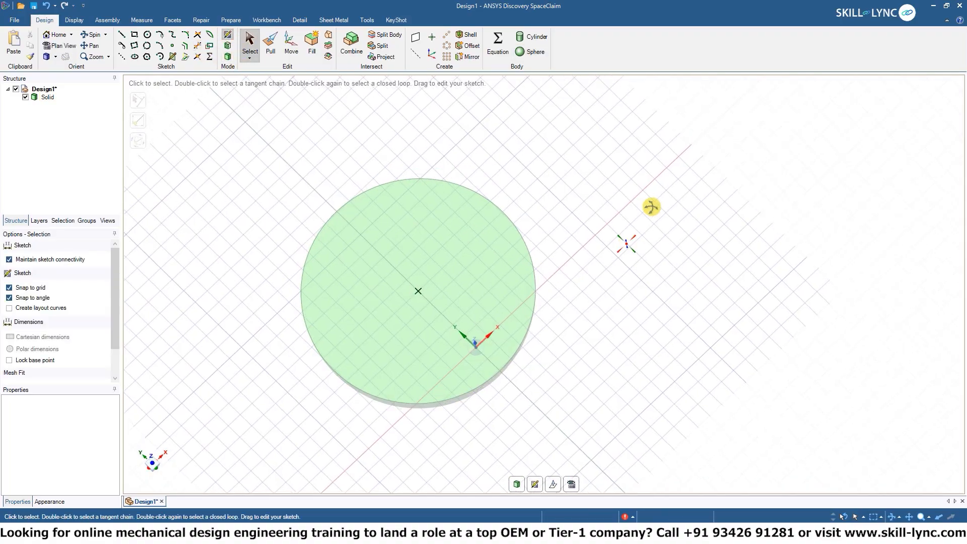
mouse_move(651, 206)
middle_down()
mouse_move(640, 107)
mouse_move(624, 140)
middle_up()
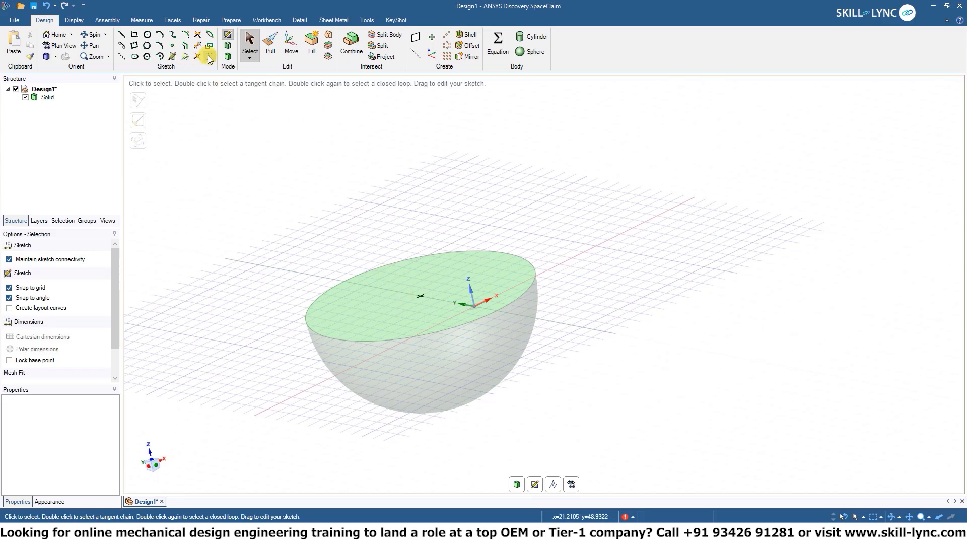
click(55, 101)
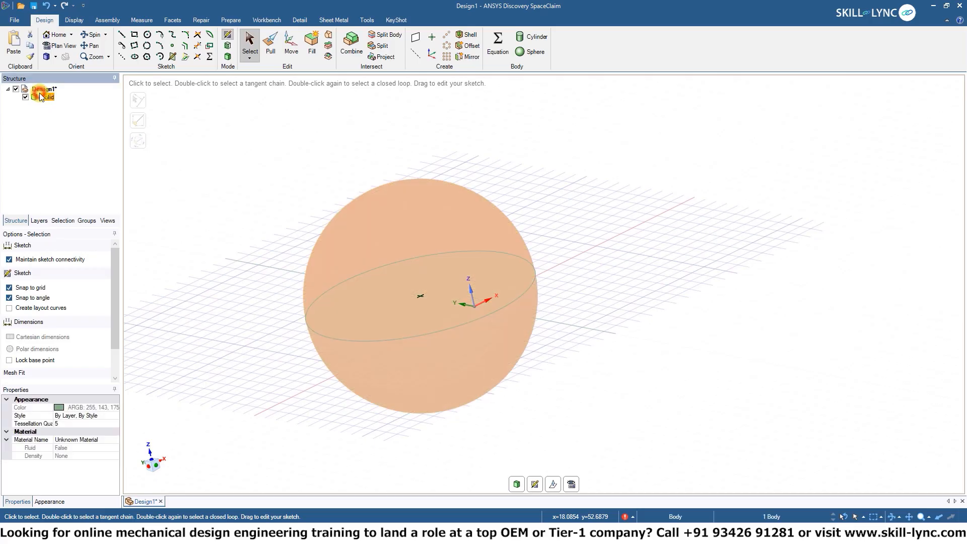
key(Delete)
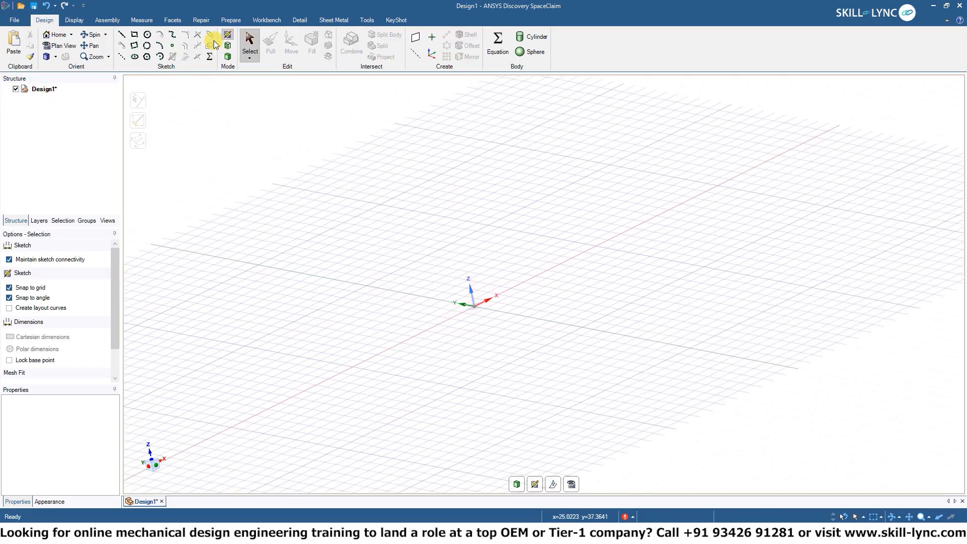
Step: Preview an equation-based body with the Helicoid curve type and look over its equation options
click(492, 51)
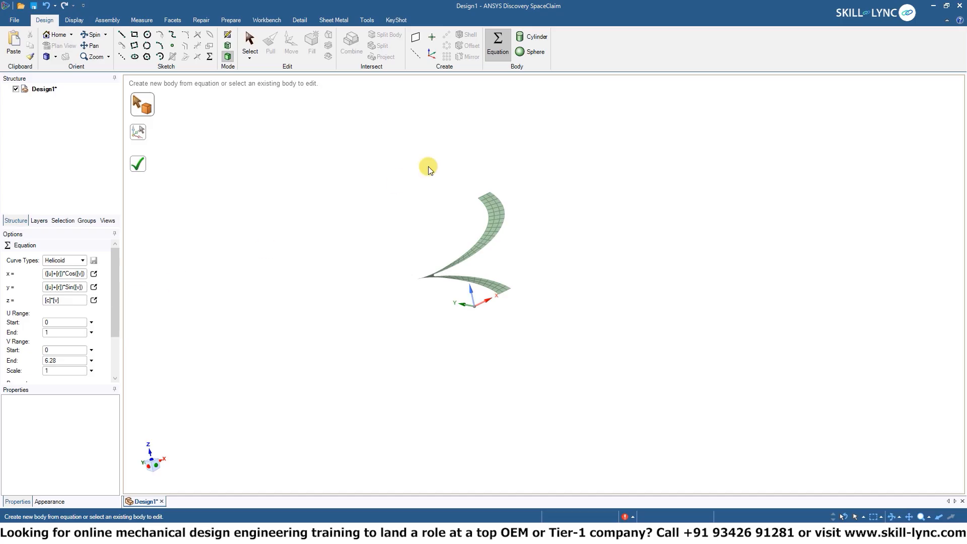
middle_drag(431, 166, 487, 314)
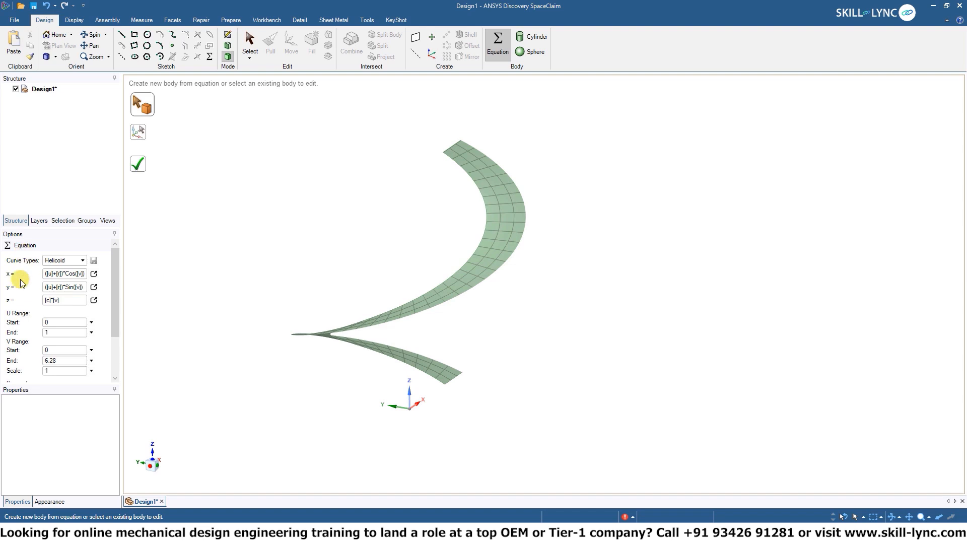
scroll(22, 280, down, 3)
scroll(22, 275, up, 3)
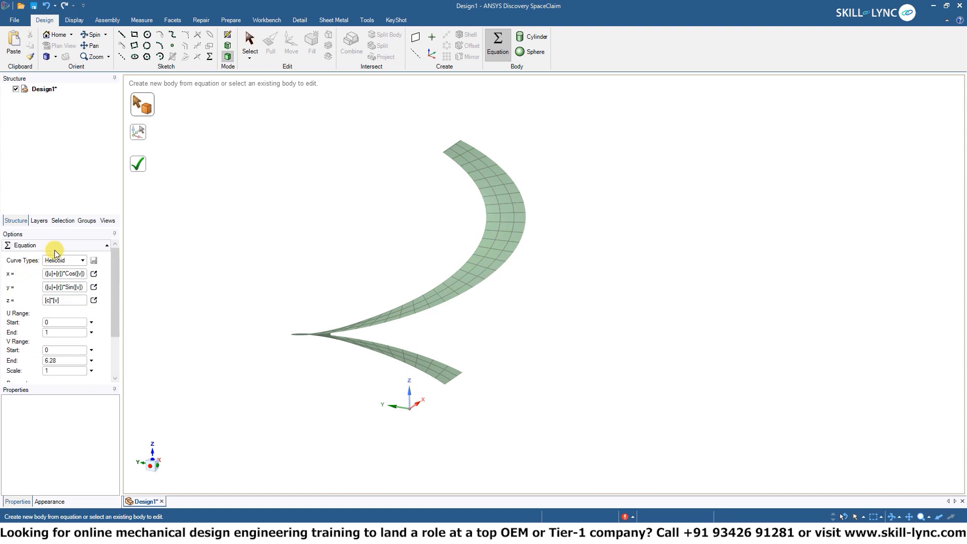
Step: Preview the equation body with the Catenoid curve type, followed by the Hyperbolic Paraboloid type
click(80, 260)
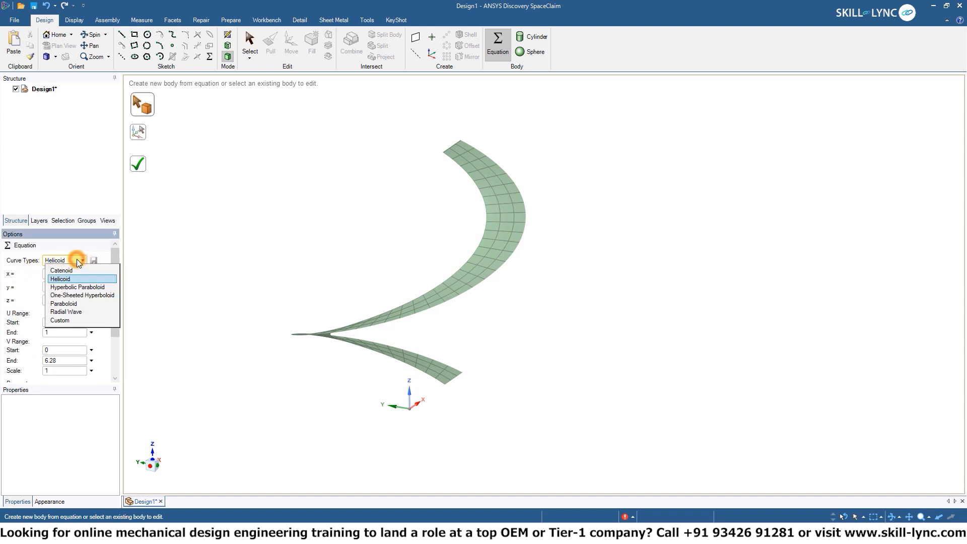
click(70, 271)
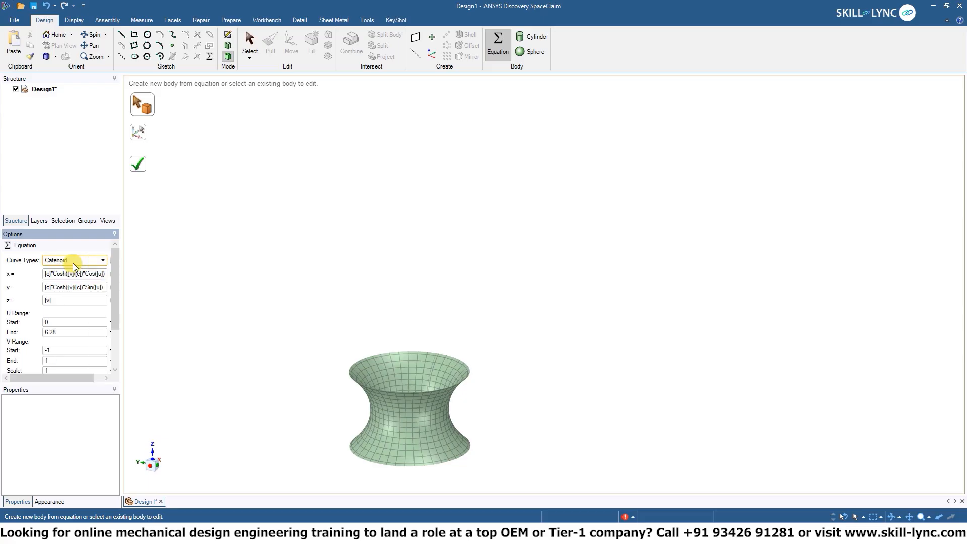
click(72, 263)
click(71, 284)
mouse_move(521, 326)
middle_down()
mouse_move(451, 412)
mouse_move(621, 449)
mouse_move(488, 429)
mouse_move(428, 351)
middle_up()
Step: Preview the One-Sheeted Hyperboloid curve type, inspect its shape and equations, and leave the Equation tool without creating a body
click(61, 260)
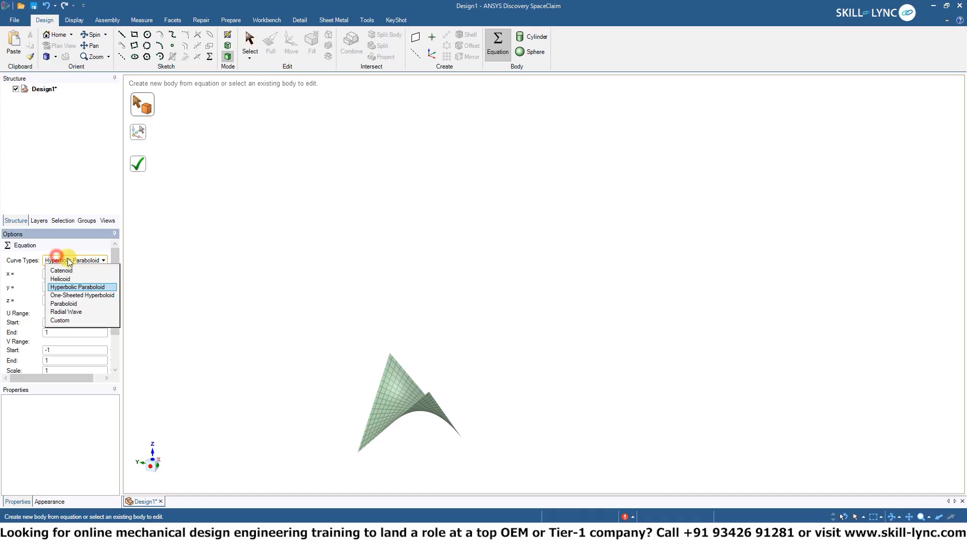
click(104, 295)
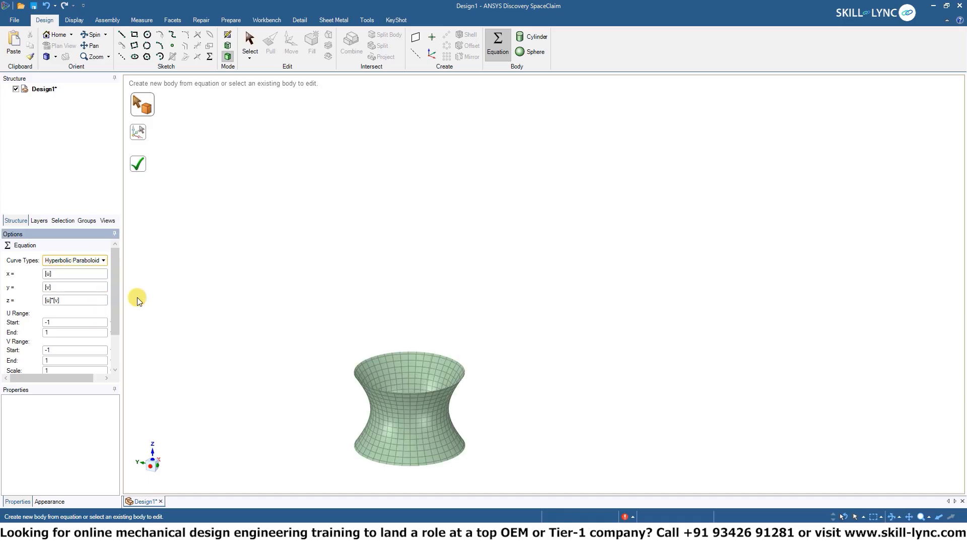
middle_drag(466, 347, 600, 296)
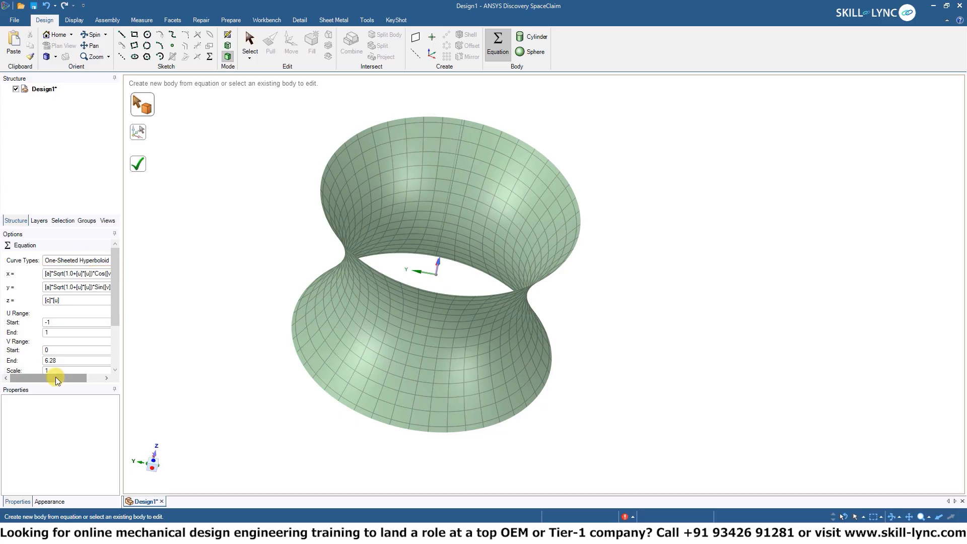
drag(55, 377, 80, 379)
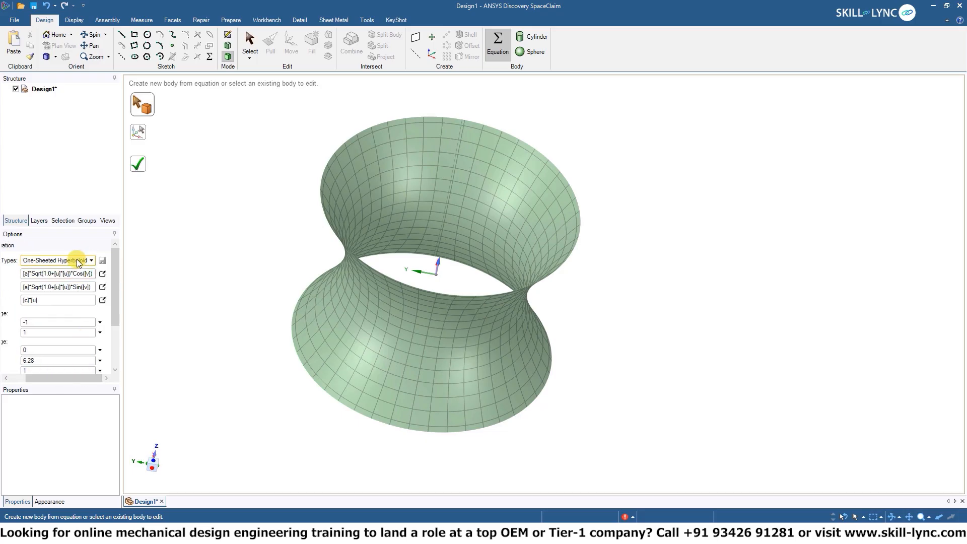
key(Escape)
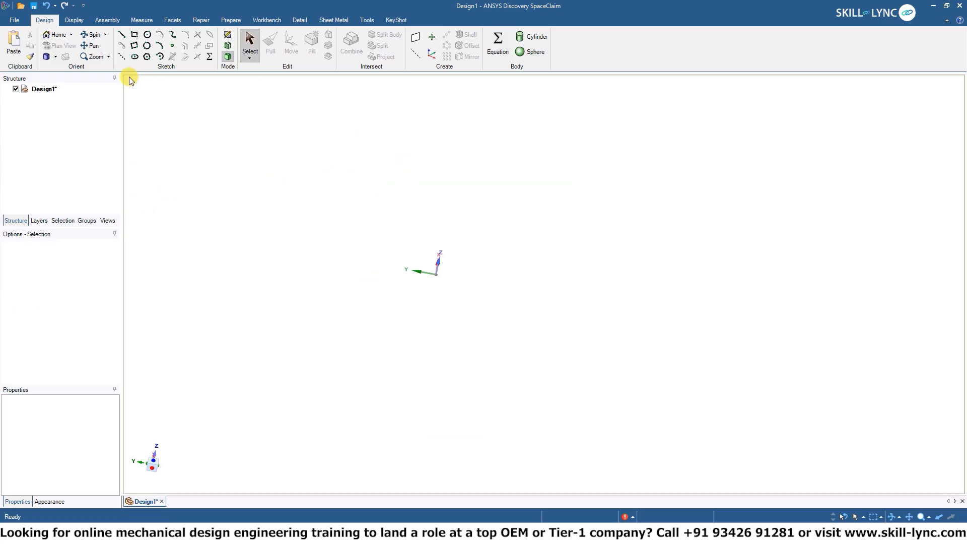
Step: Review the Helicoid body's equations, U and V ranges and parameters, inspect its preview shape, and leave the Equation tool
click(489, 45)
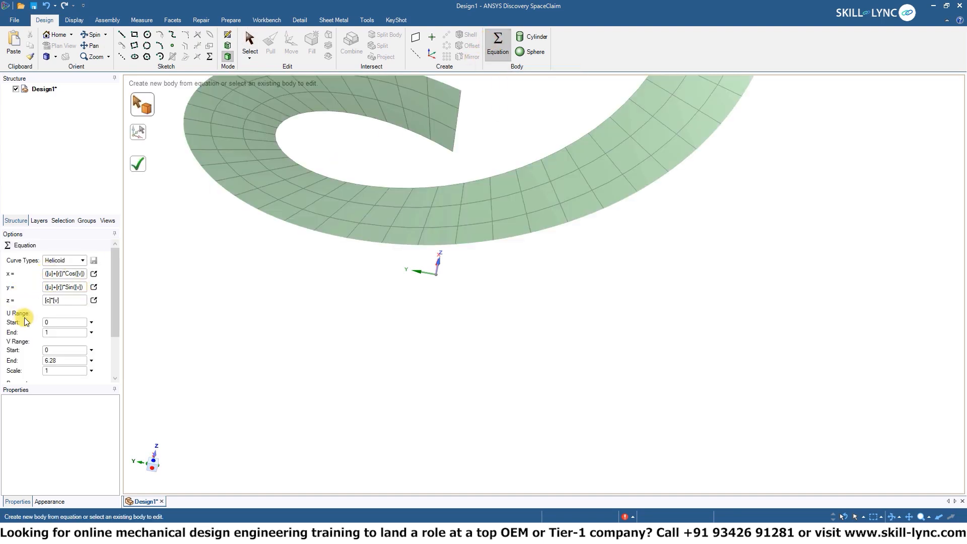
scroll(34, 327, down, 3)
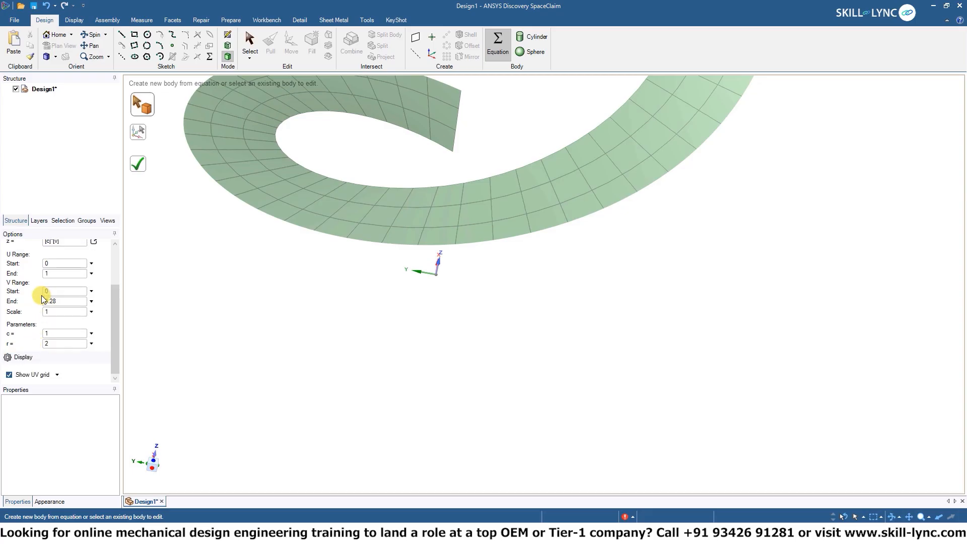
scroll(46, 277, up, 3)
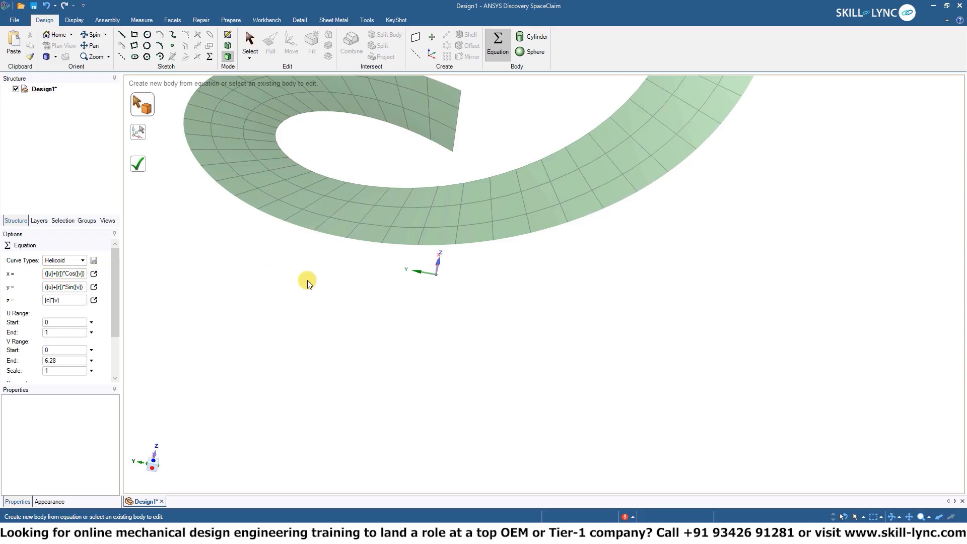
middle_drag(324, 267, 313, 315)
ctrl+middle_drag(410, 378, 407, 326)
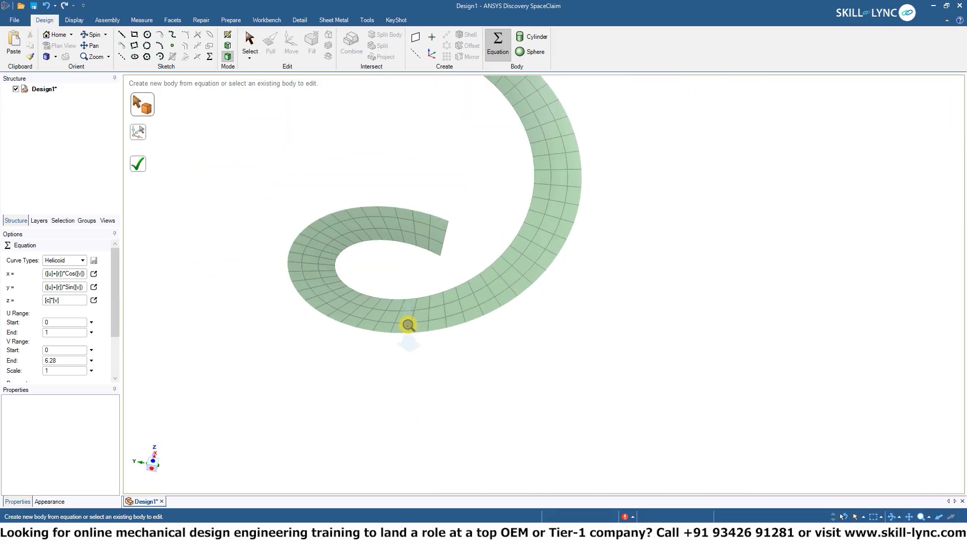
shift+middle_drag(424, 206, 385, 292)
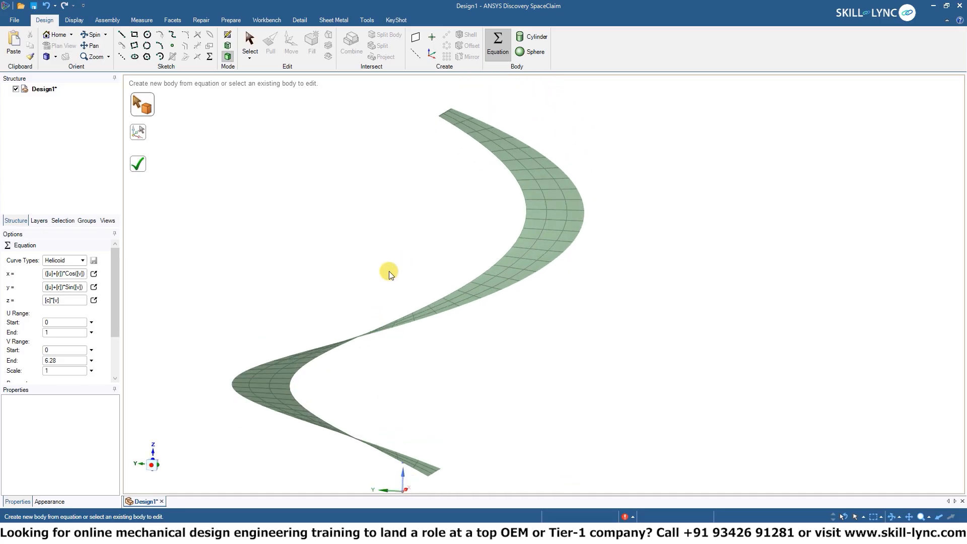
key(Escape)
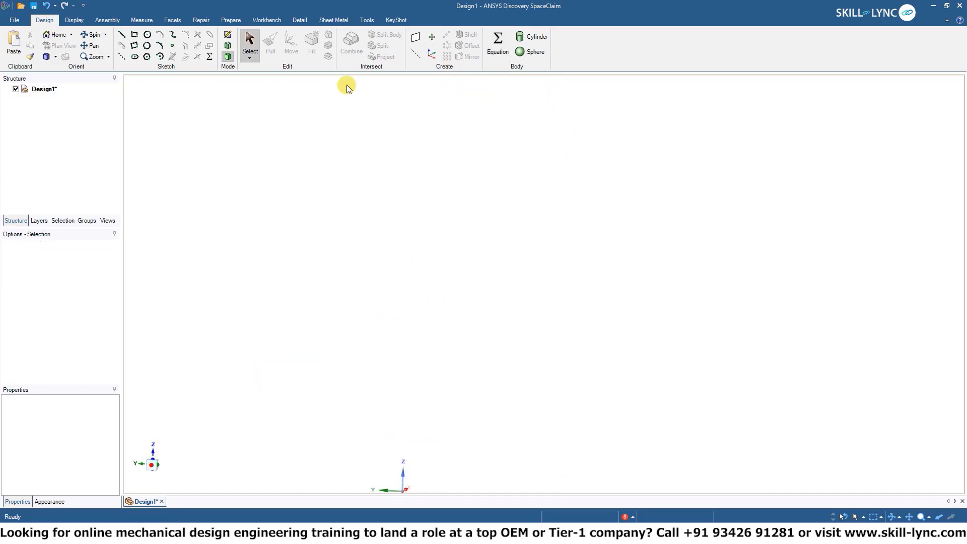
Step: Open sketch mode on the YZ plane and orient the view squarely onto its grid
click(227, 35)
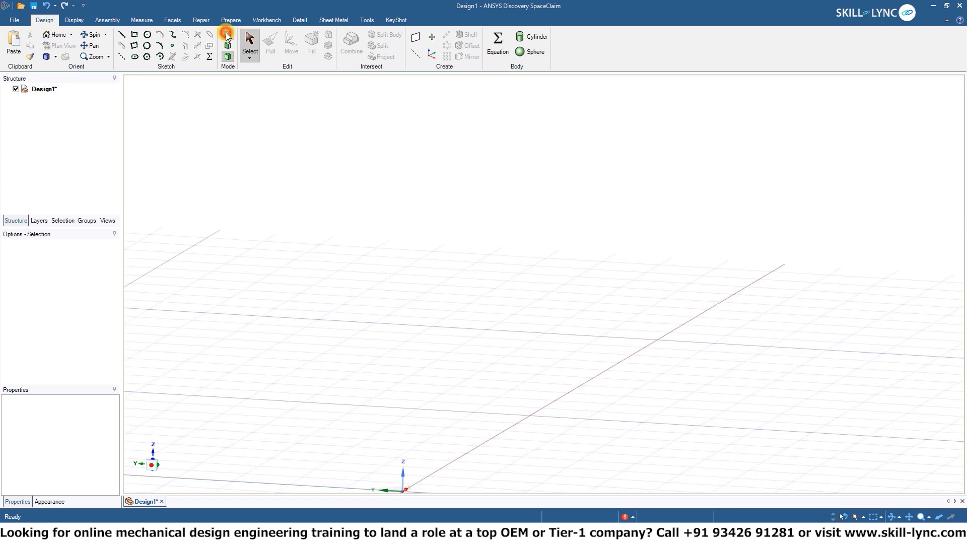
click(451, 334)
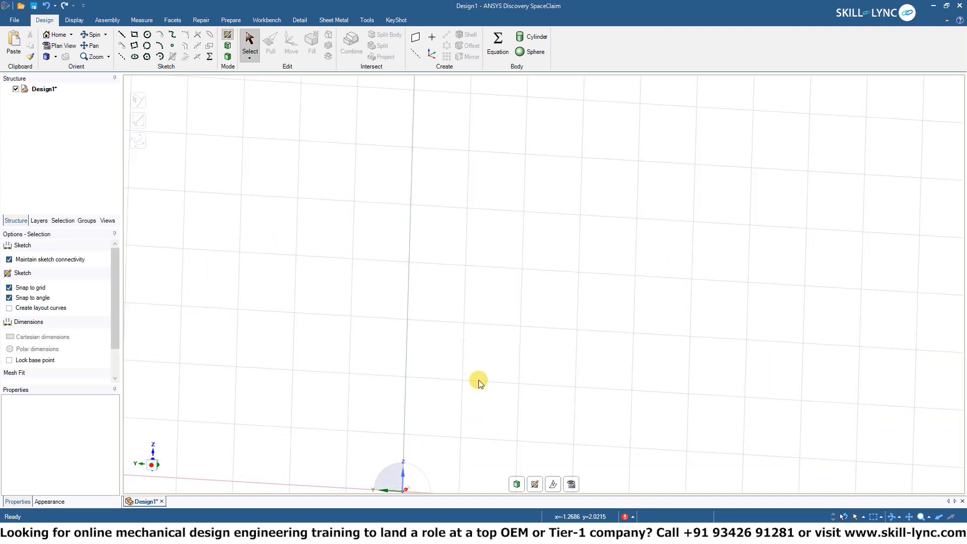
shift+middle_drag(478, 379, 492, 222)
ctrl+middle_drag(510, 320, 529, 182)
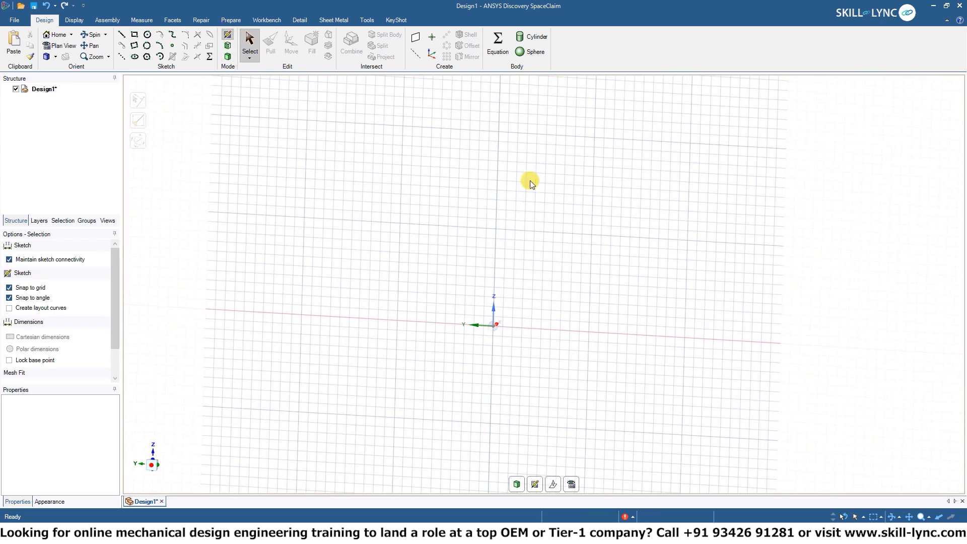
middle_drag(528, 248, 563, 243)
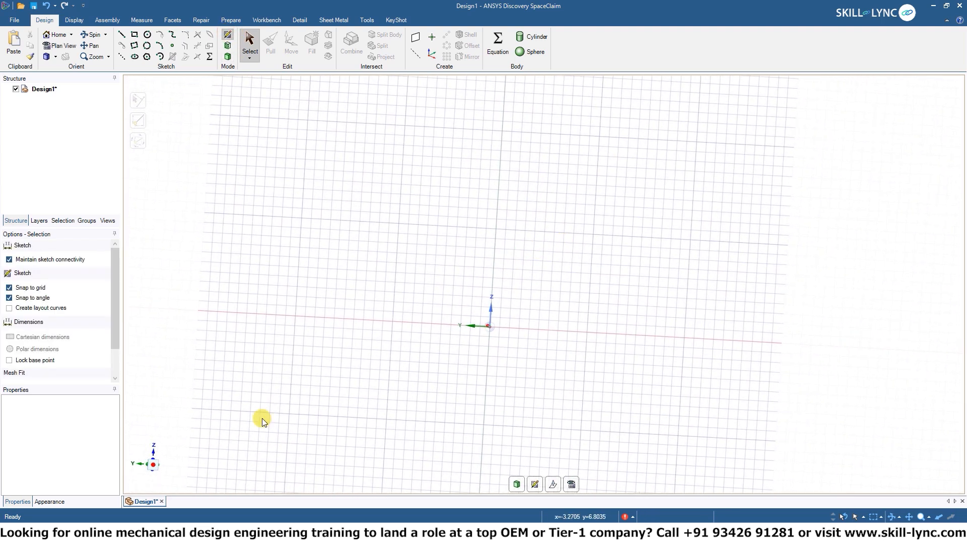
click(153, 465)
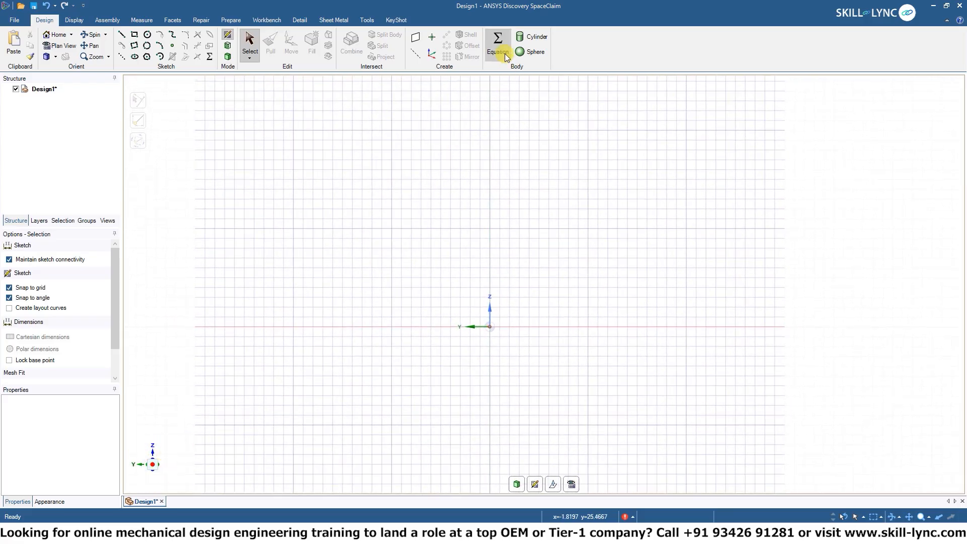